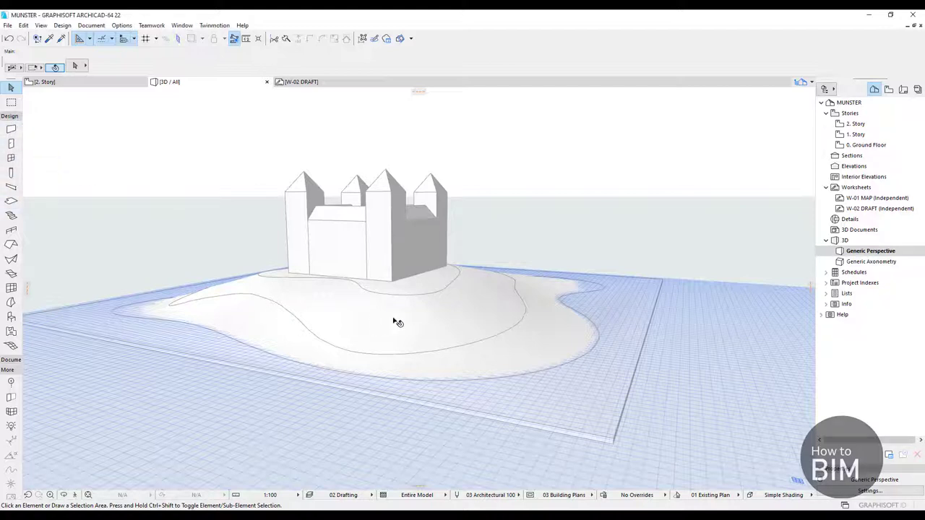
Keep the Wall tool's Straight geometry method and start a wall on the grid in front of the island.
drag(395, 320, 367, 276)
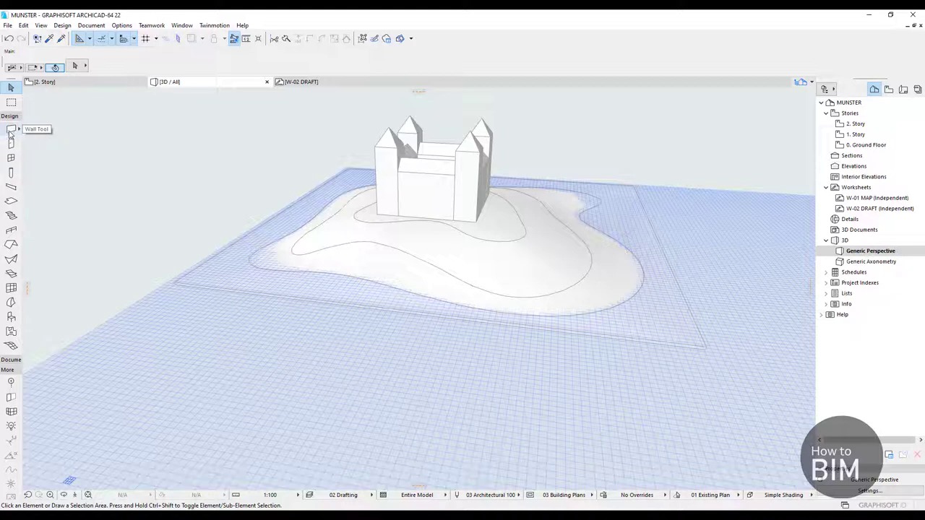
click(10, 132)
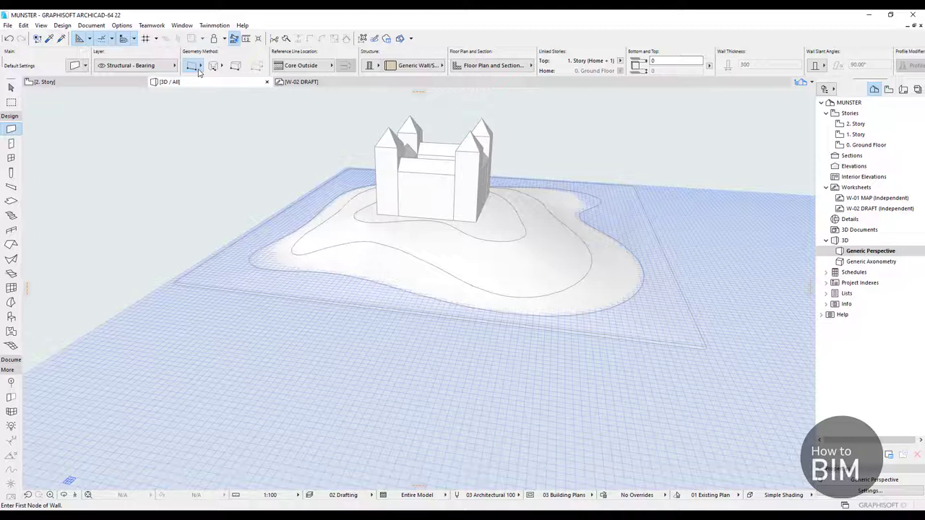
click(193, 70)
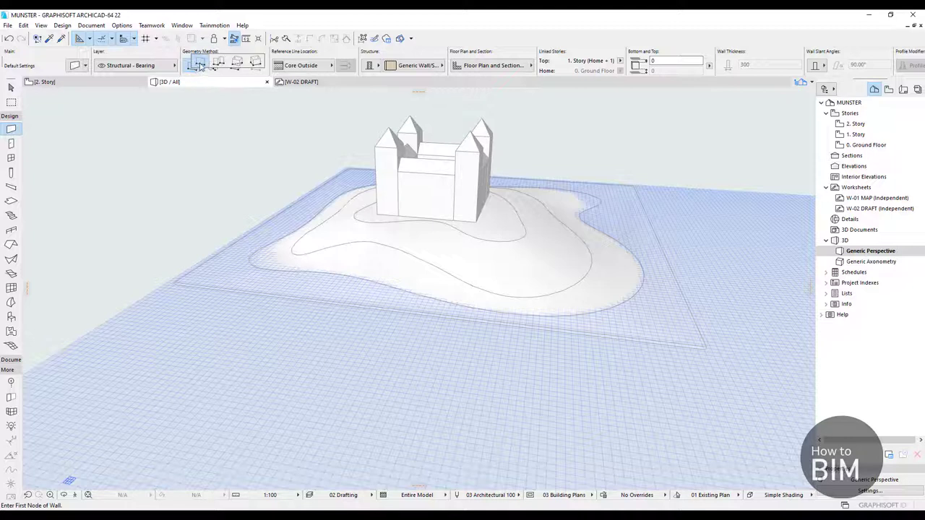
click(219, 64)
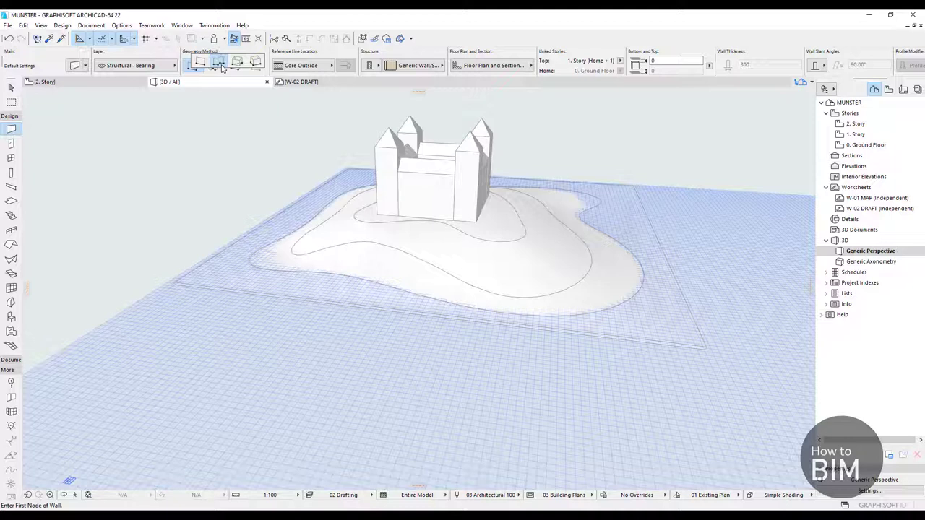
click(237, 65)
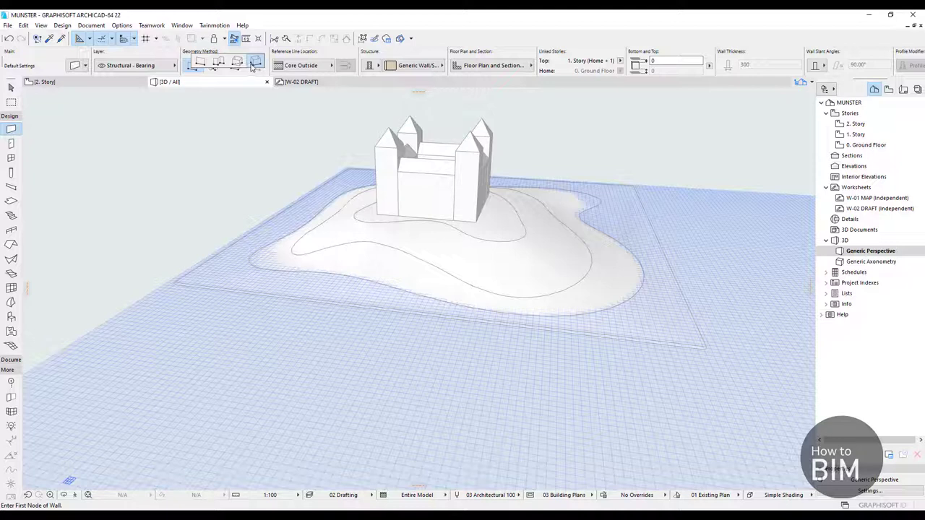
click(165, 333)
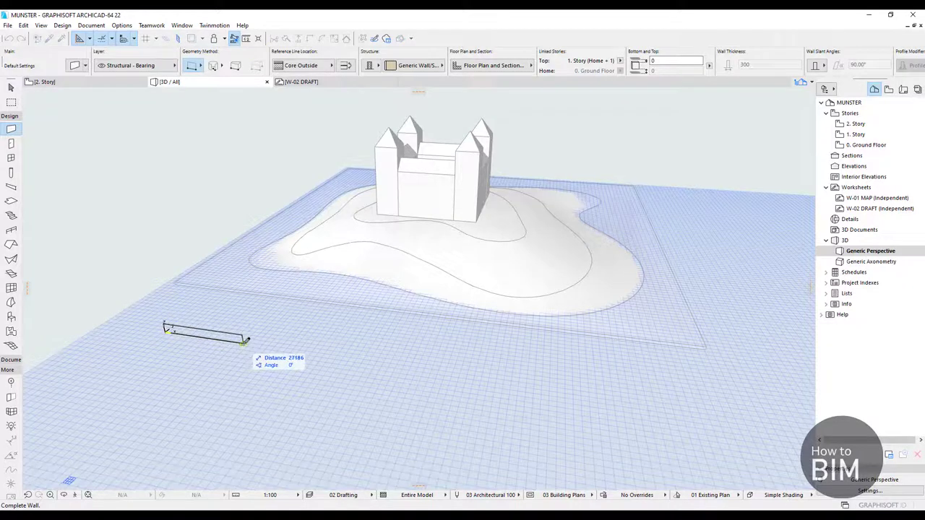
Finish the straight wall, then draw a closed eight-corner Polygonal chained wall loop beside it.
click(262, 358)
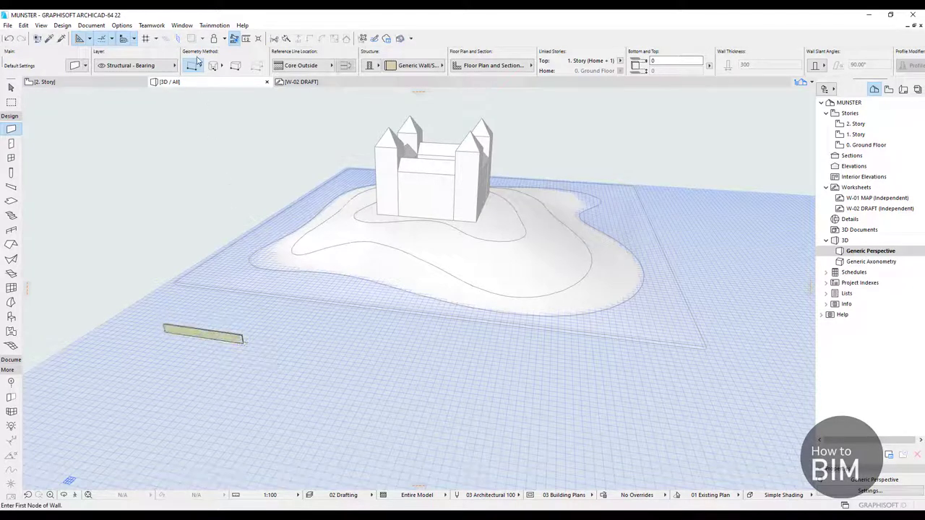
click(193, 64)
click(214, 61)
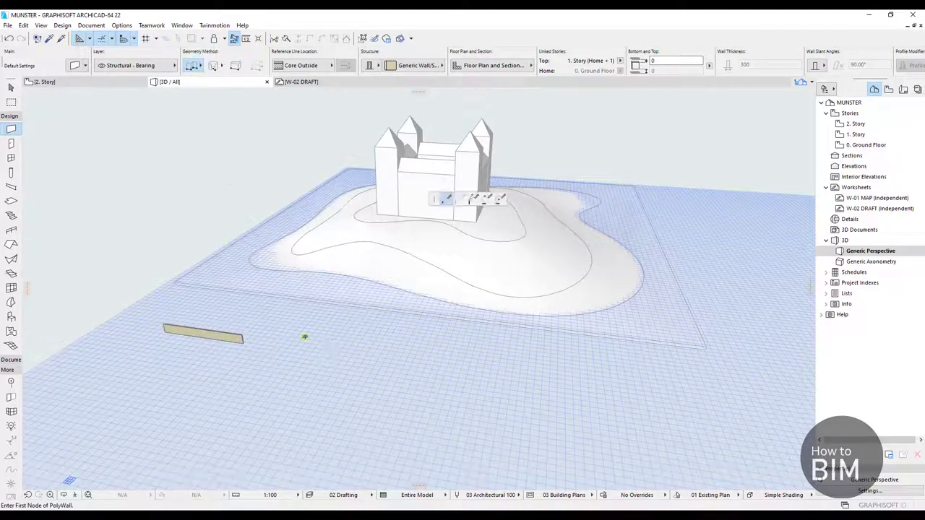
click(304, 336)
click(355, 340)
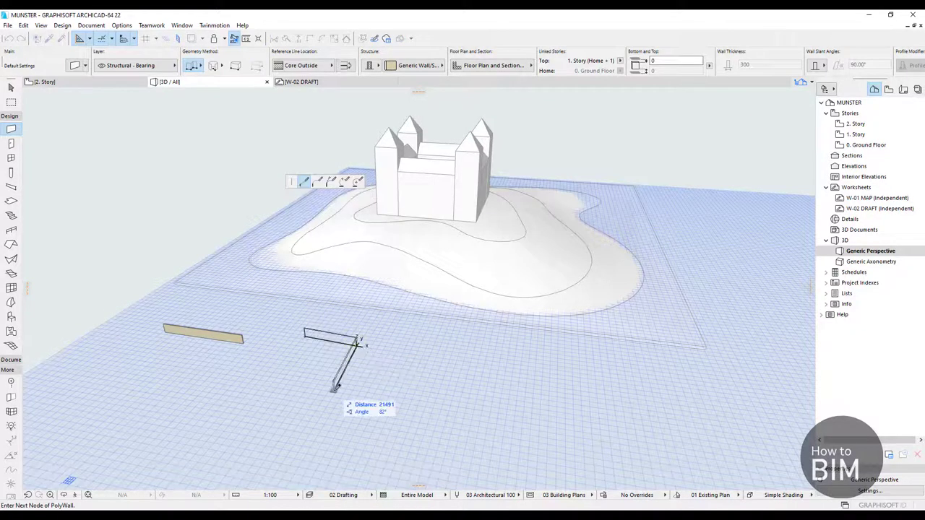
click(335, 388)
click(380, 386)
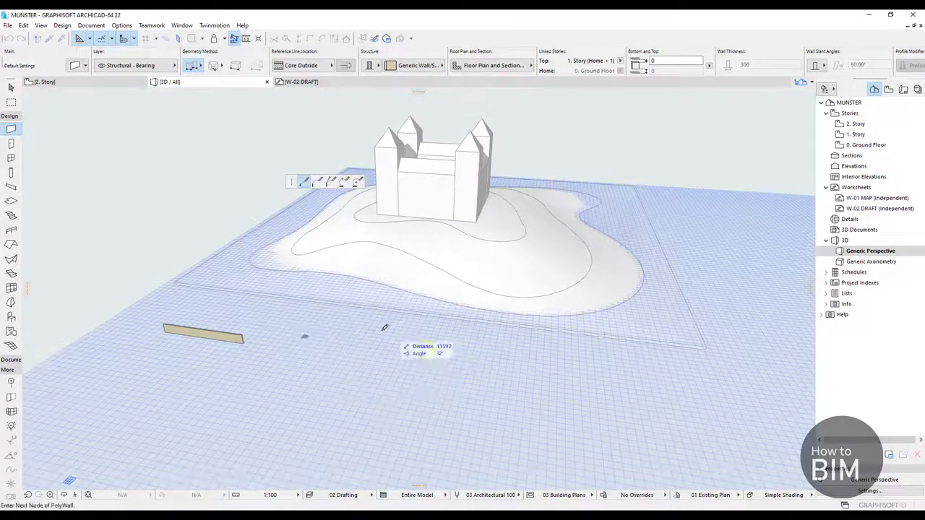
click(442, 381)
click(424, 341)
click(376, 322)
click(335, 312)
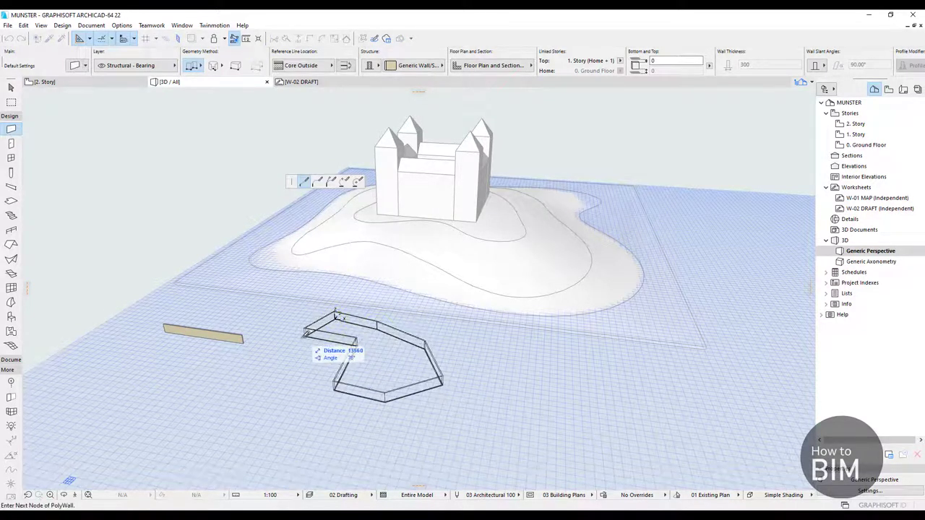
click(306, 337)
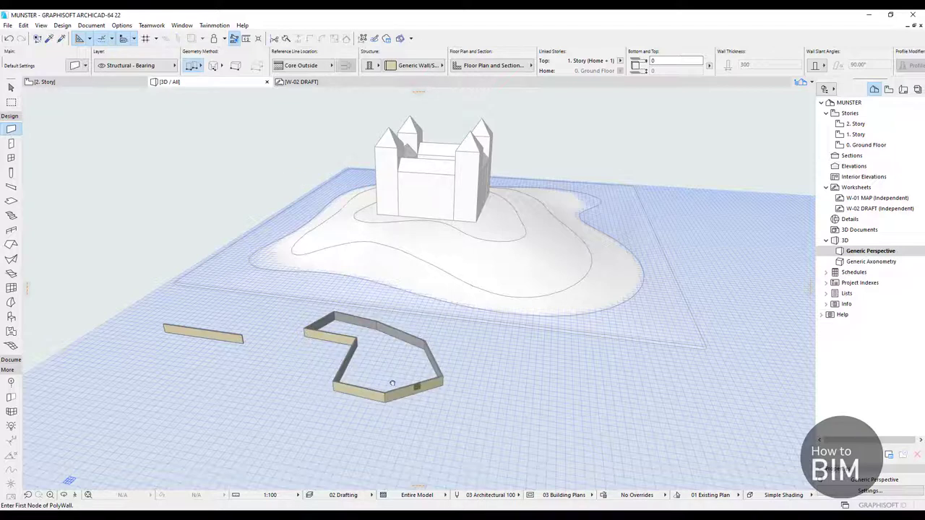
shift+middle_drag(392, 383, 339, 378)
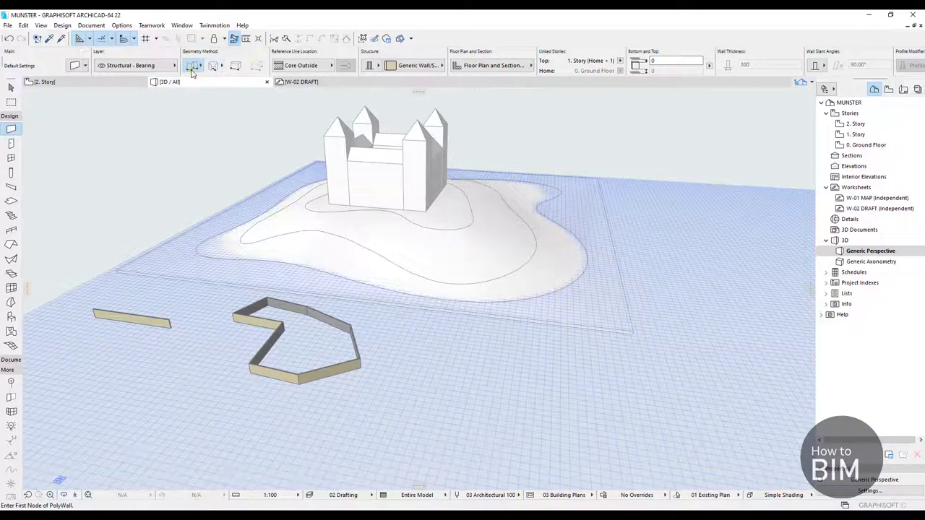
Draw a rectangular wall enclosure with the Rectangle geometry method.
click(193, 67)
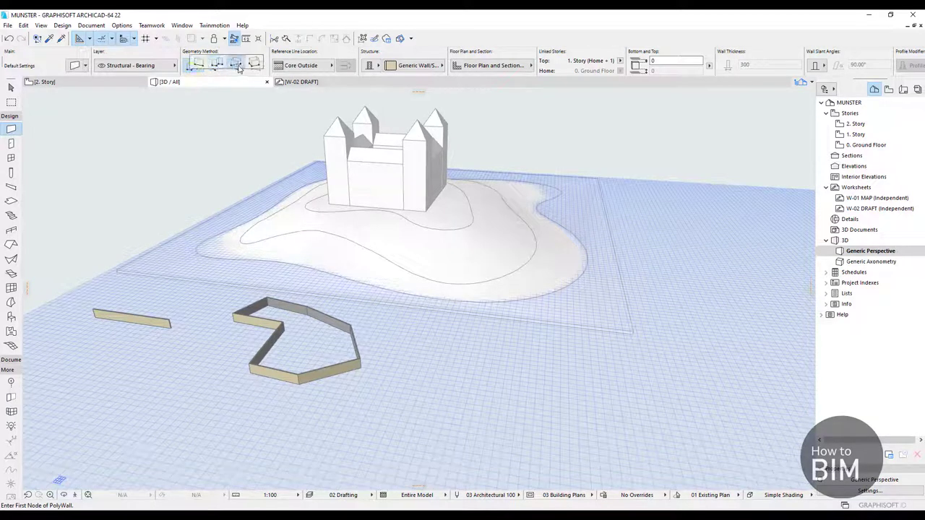
click(415, 374)
click(477, 342)
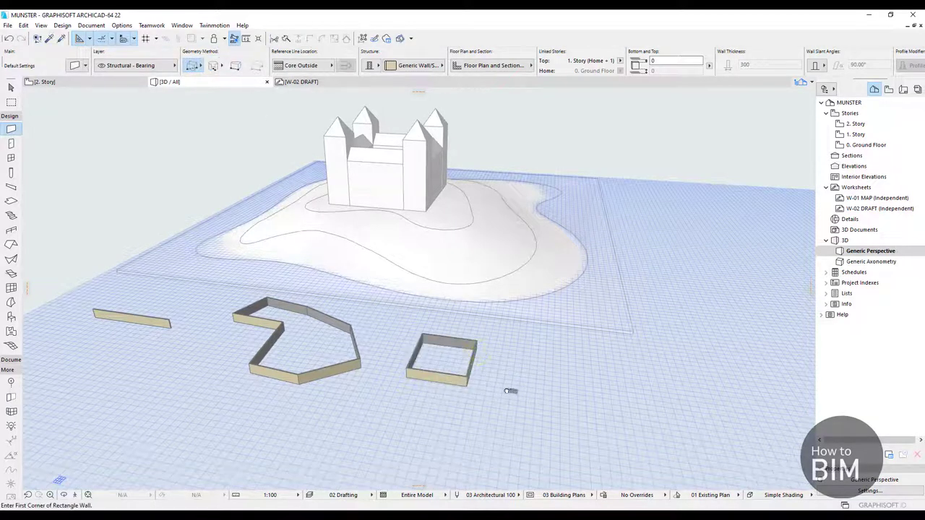
Draw a rotated rectangular wall enclosure with the Rotated Rectangle method.
shift+middle_drag(511, 391, 248, 281)
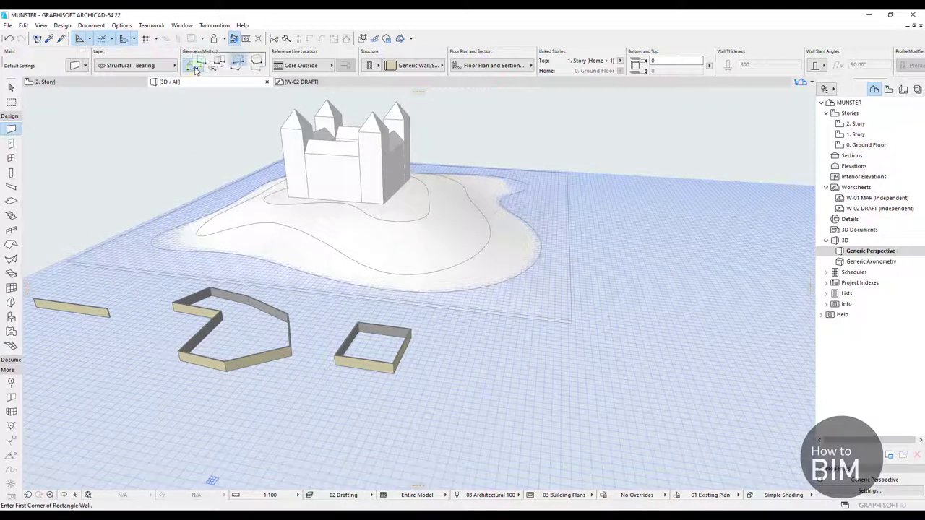
click(257, 66)
click(456, 380)
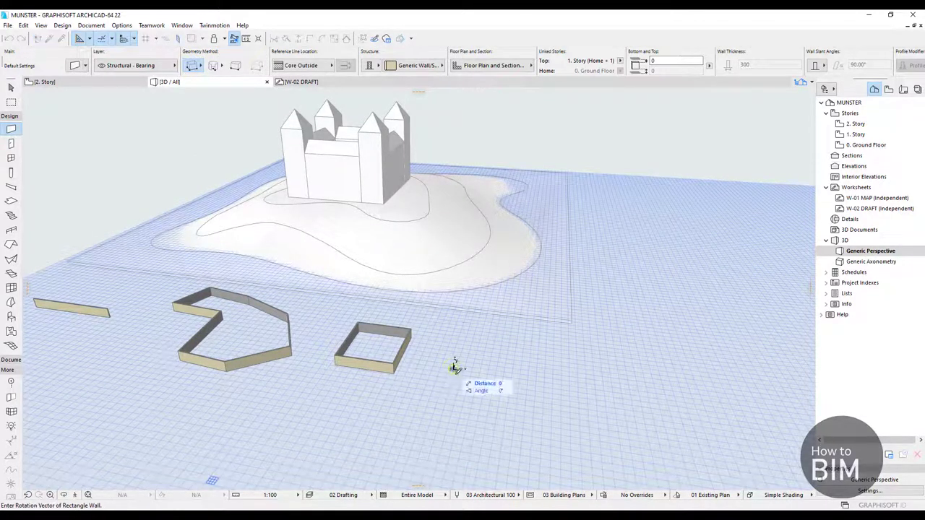
click(474, 412)
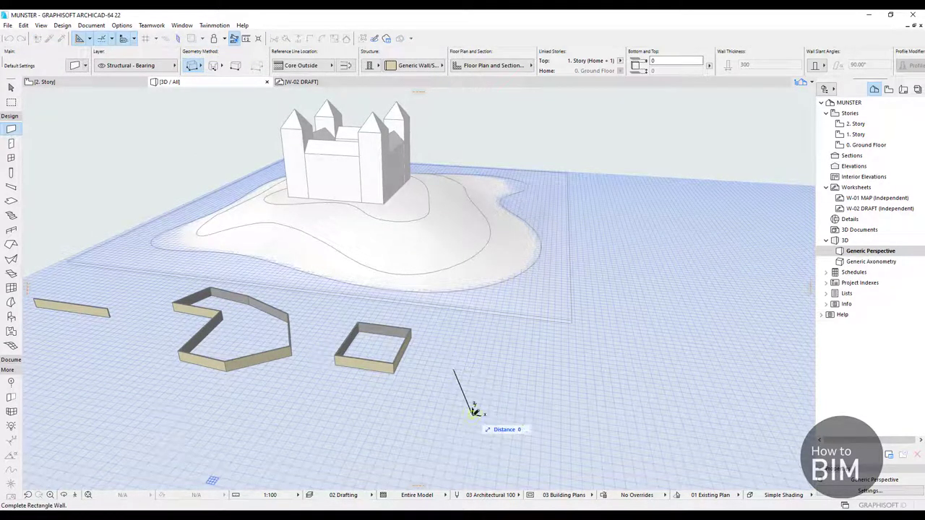
click(532, 411)
middle_drag(314, 365, 337, 362)
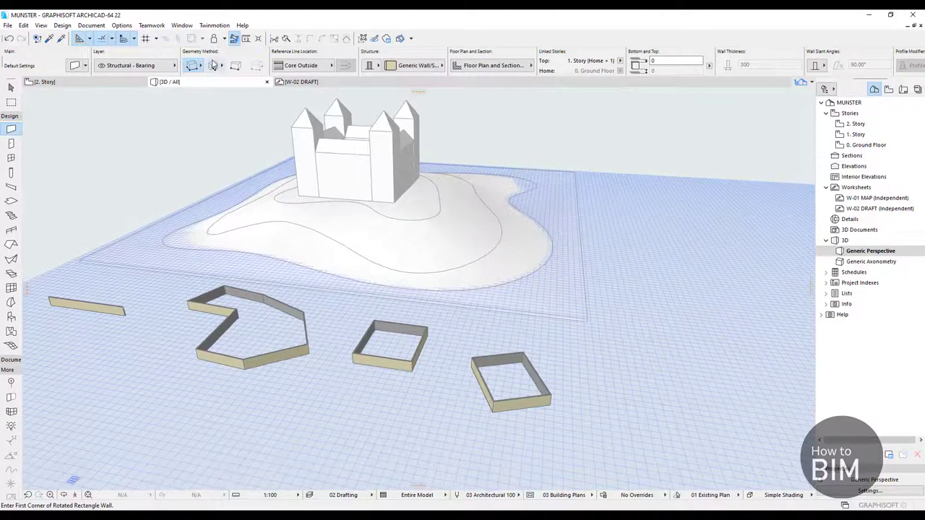
Draw a full circular wall from a centre point and radius.
click(215, 67)
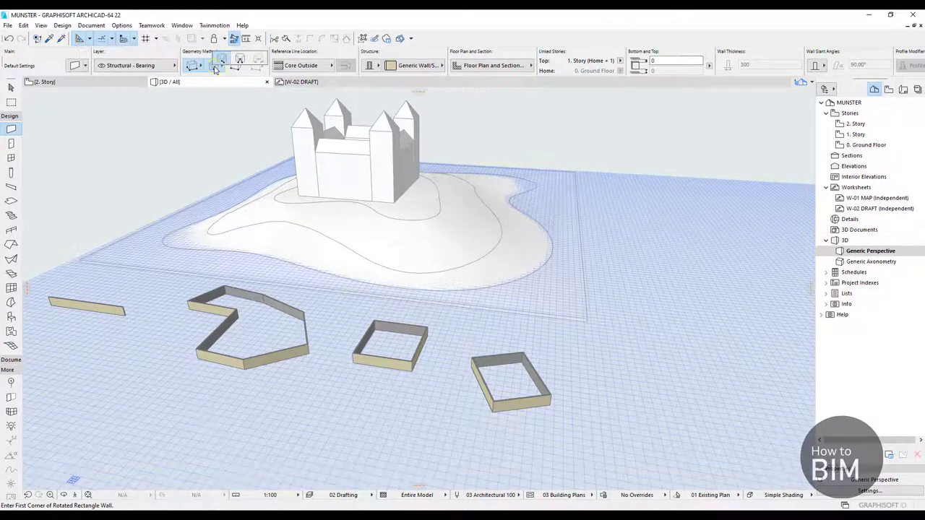
click(214, 70)
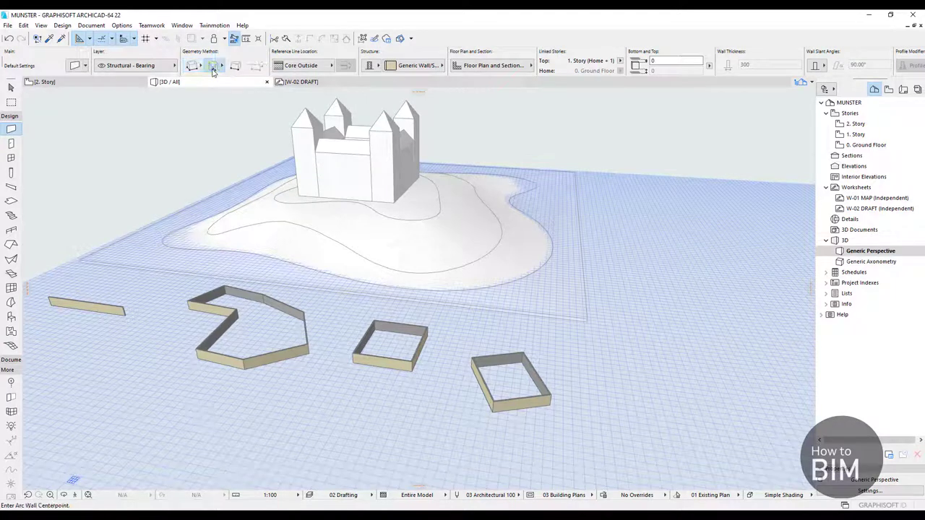
middle_drag(56, 391, 190, 362)
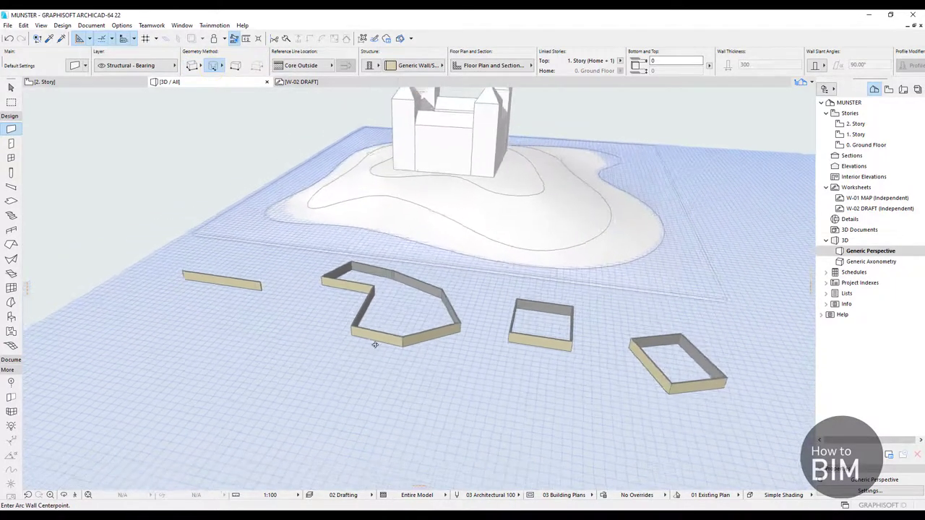
click(190, 362)
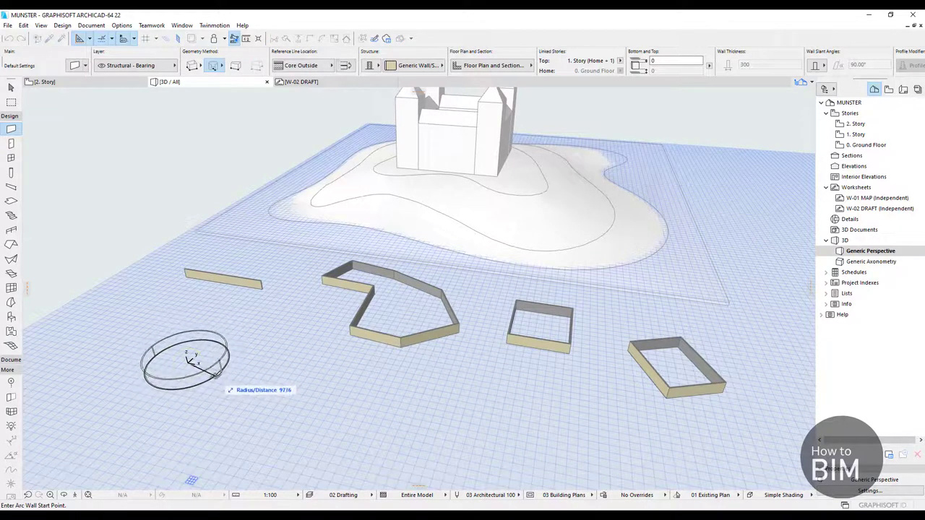
click(212, 373)
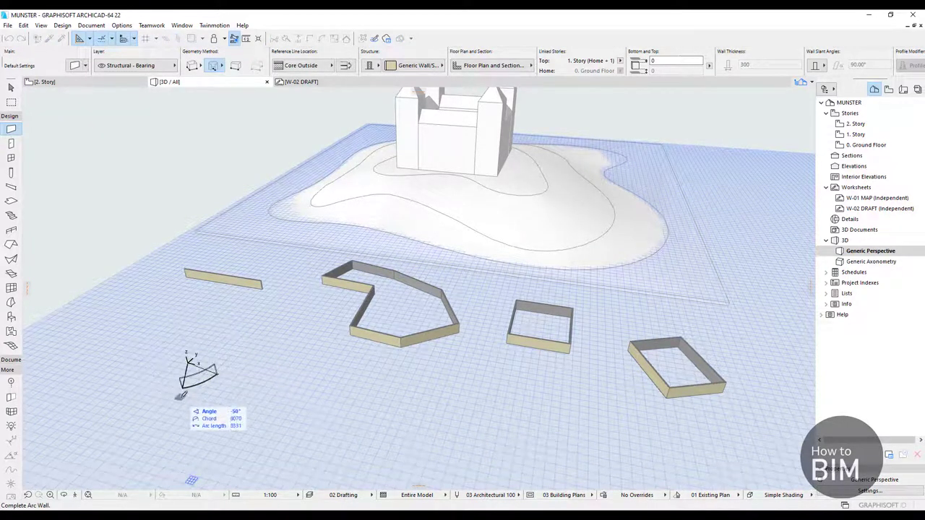
click(235, 381)
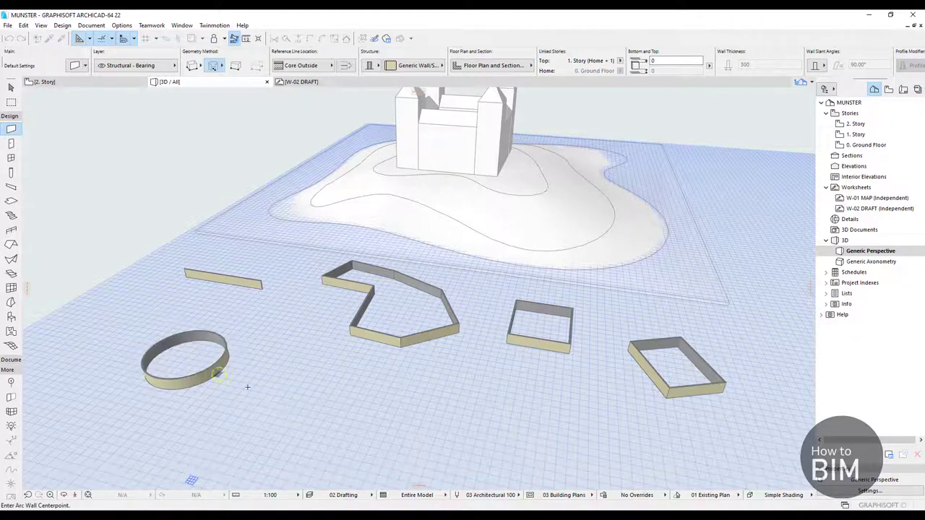
middle_drag(292, 396, 296, 347)
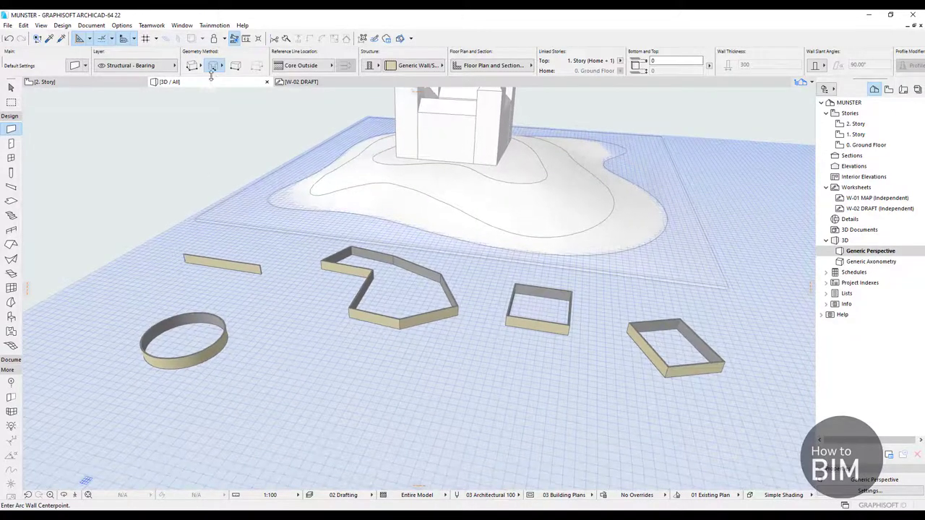
Draw a second full circular wall through three points, then choose the Trapezoid wall method.
click(212, 66)
click(233, 73)
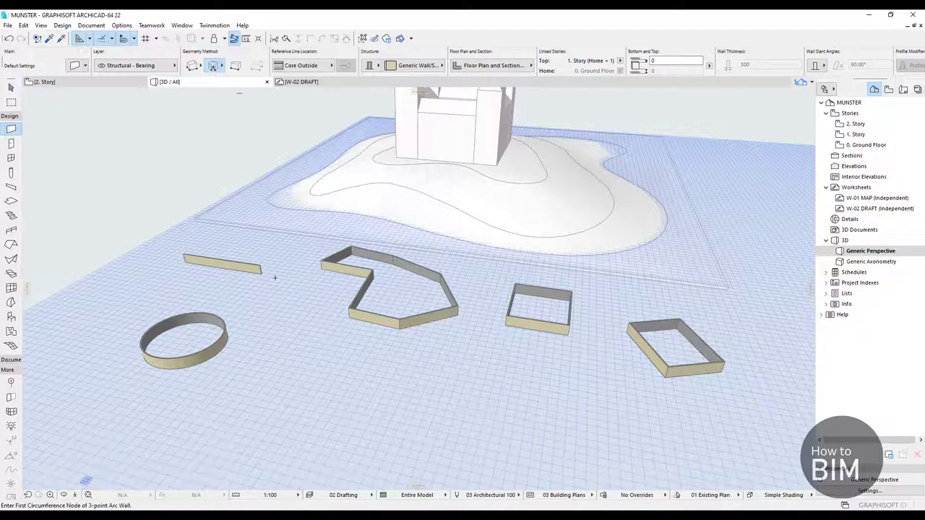
click(281, 431)
click(298, 393)
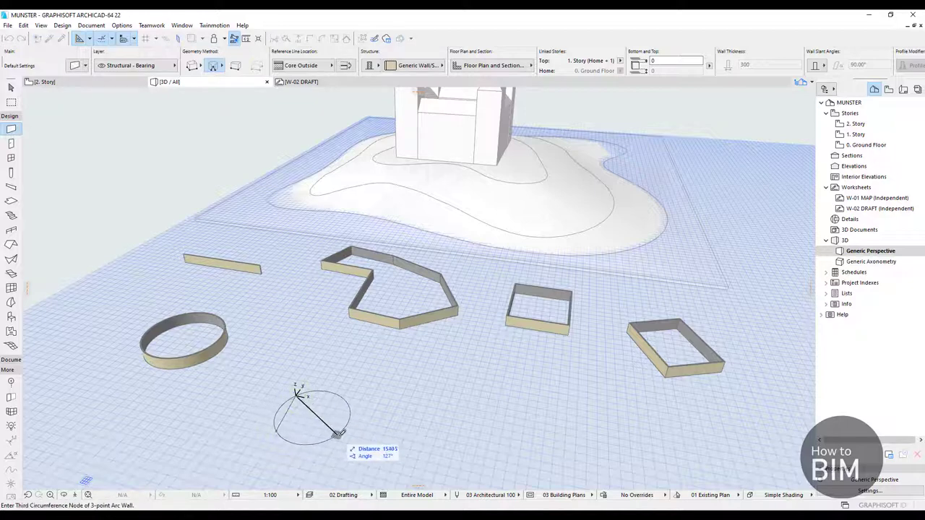
click(346, 414)
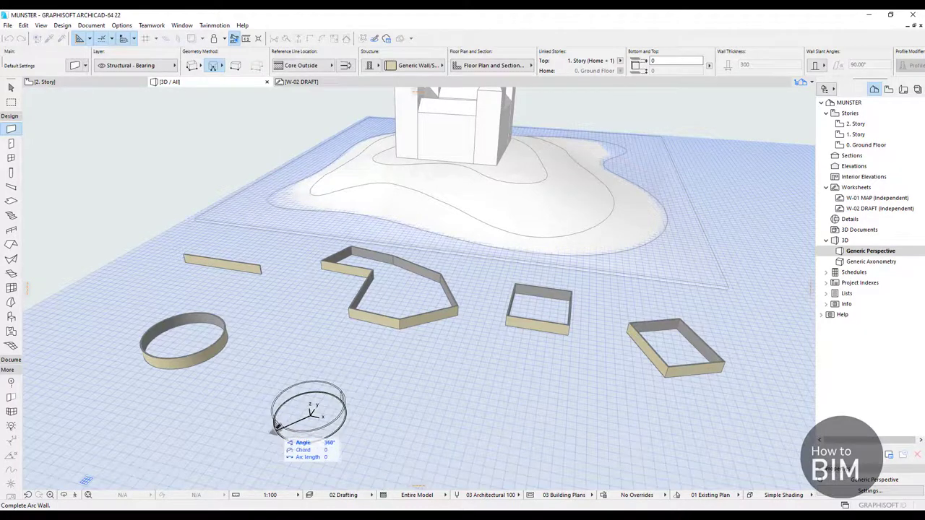
click(280, 430)
scroll(320, 352, left, 3)
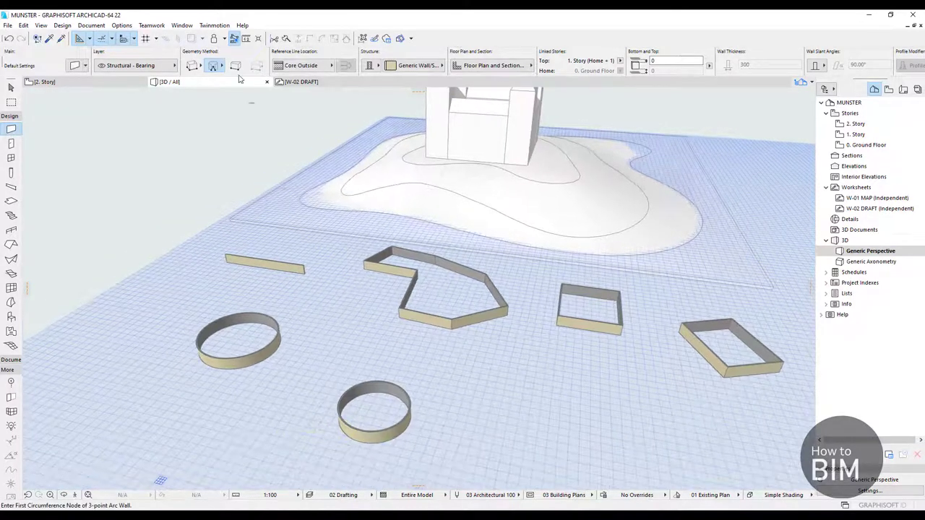
click(216, 66)
click(234, 66)
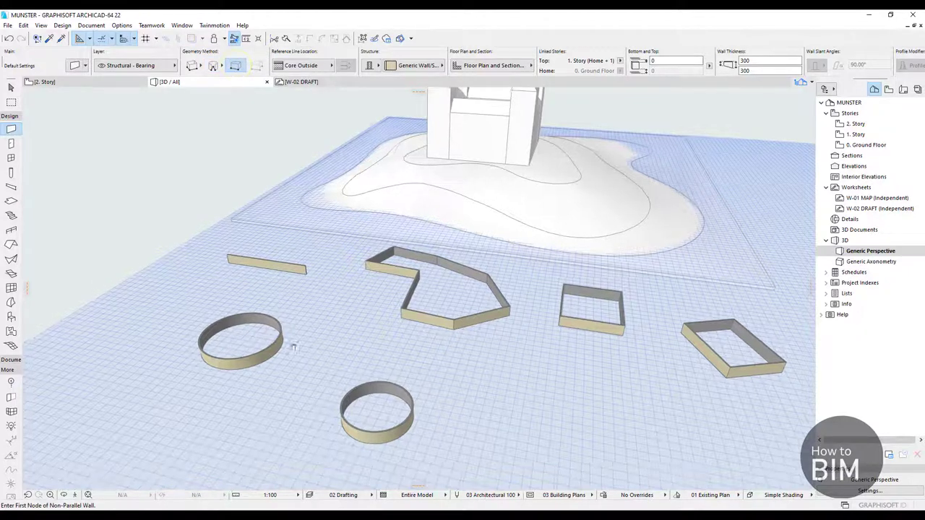
Draw a short non-parallel wall in front of the two circular walls.
scroll(303, 361, left, 3)
click(257, 369)
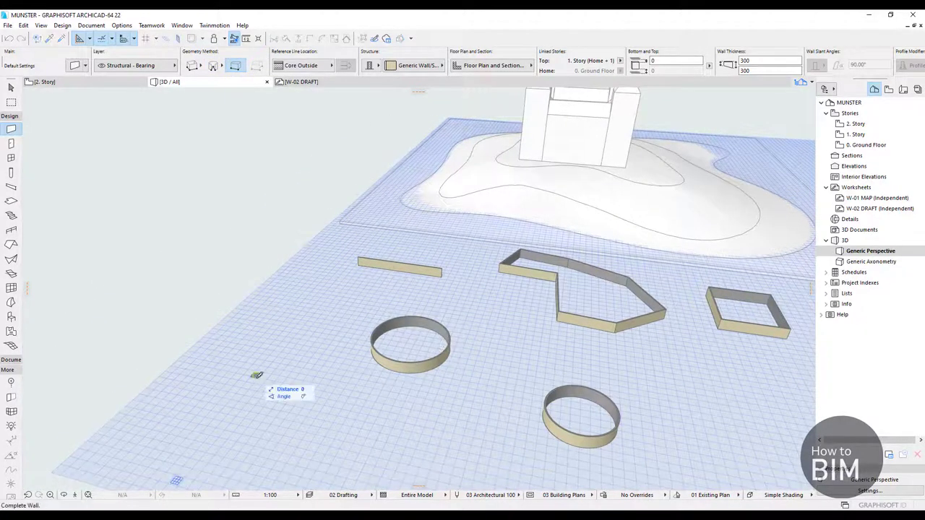
click(293, 411)
scroll(260, 370, up, 1)
scroll(262, 372, up, 1)
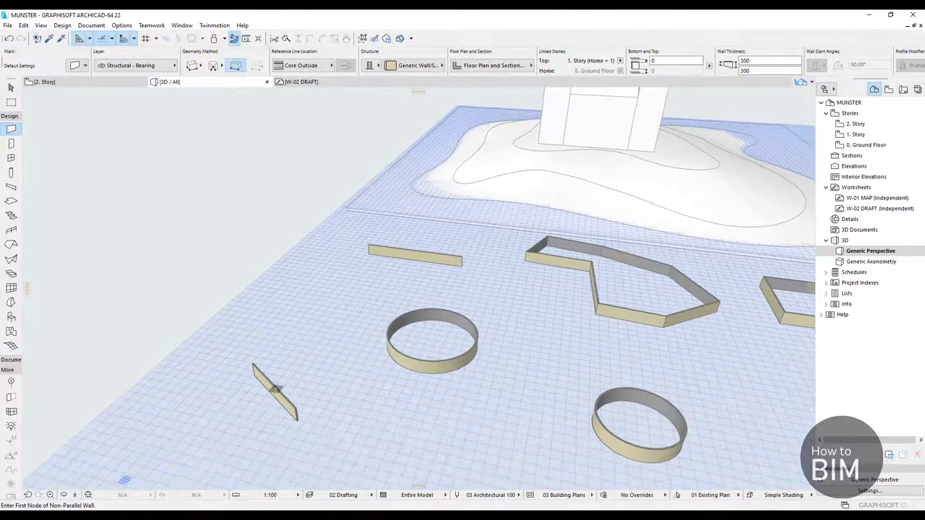
key(Escape)
Select and orbit around the diagonal wall to inspect it, then open the 0. Ground Floor plan.
scroll(289, 406, up, 2)
scroll(247, 396, down, 3)
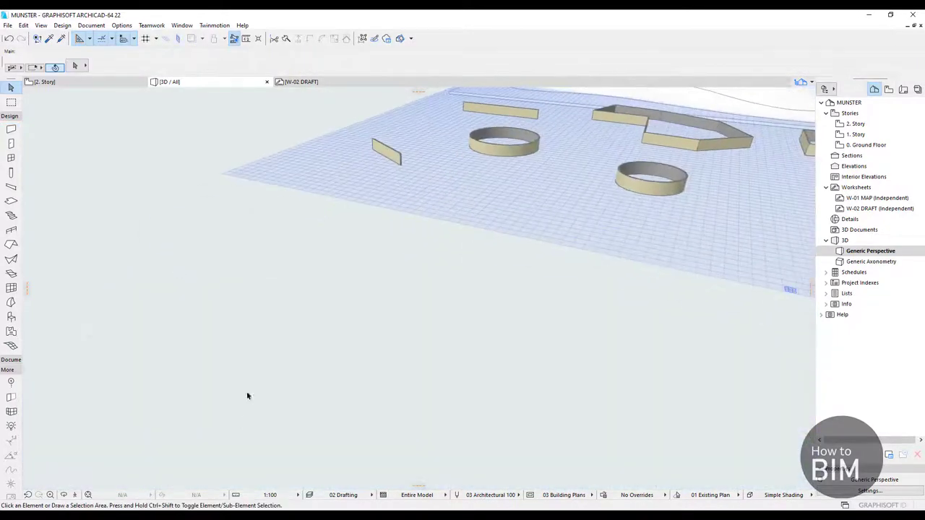
scroll(361, 174, up, 5)
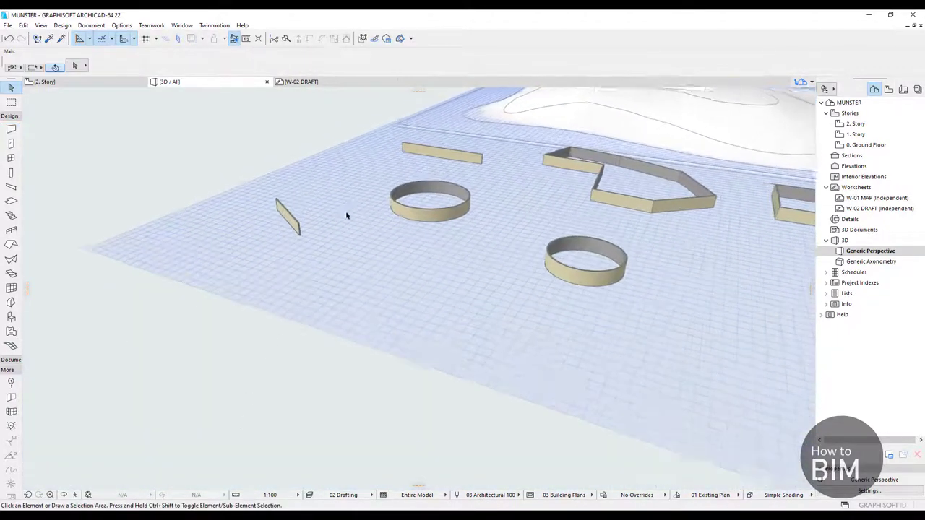
scroll(351, 200, up, 4)
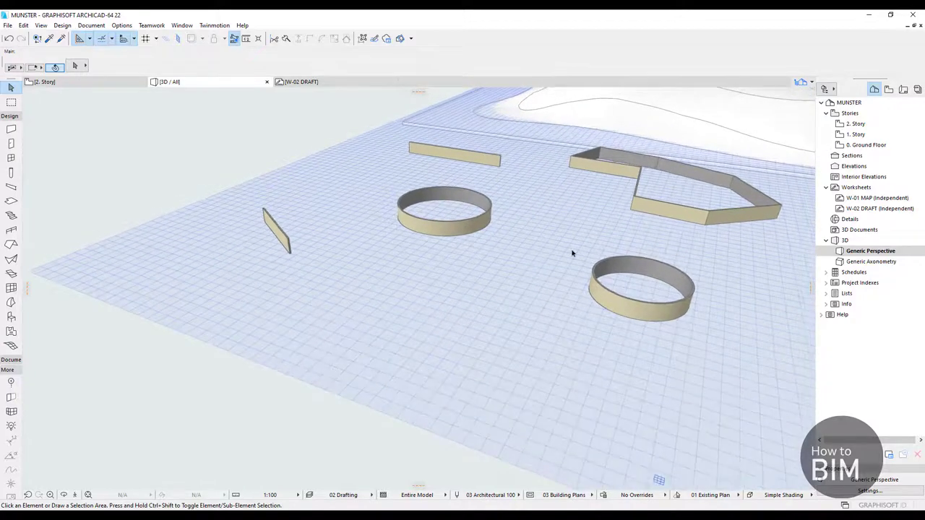
click(276, 231)
scroll(284, 205, up, 2)
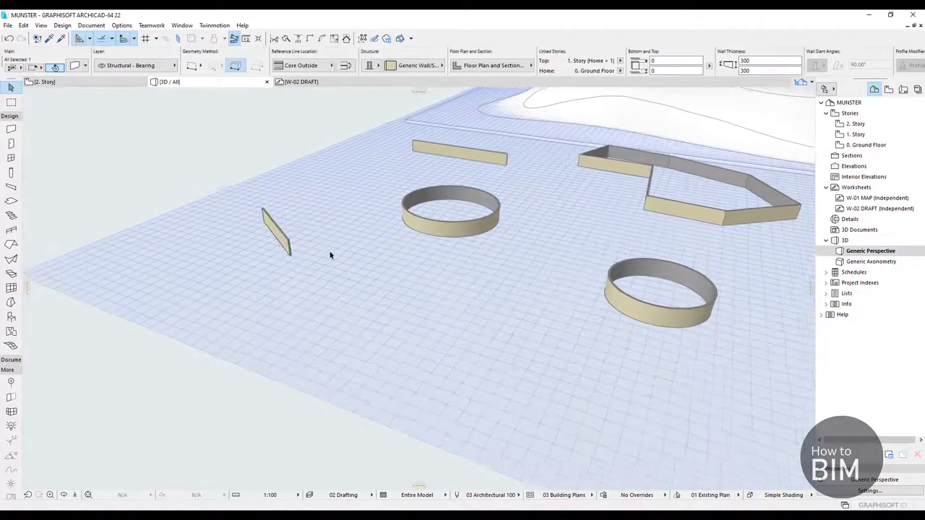
shift+middle_drag(284, 205, 208, 347)
click(207, 347)
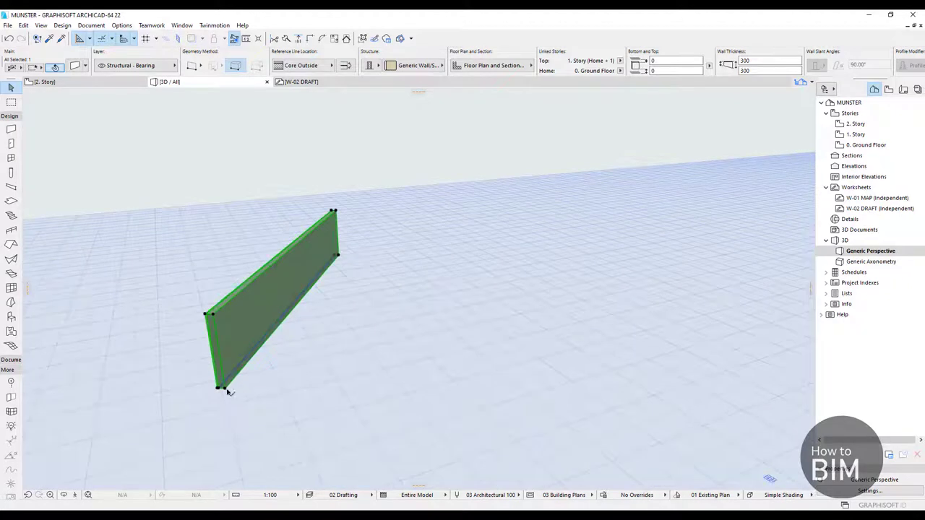
click(227, 391)
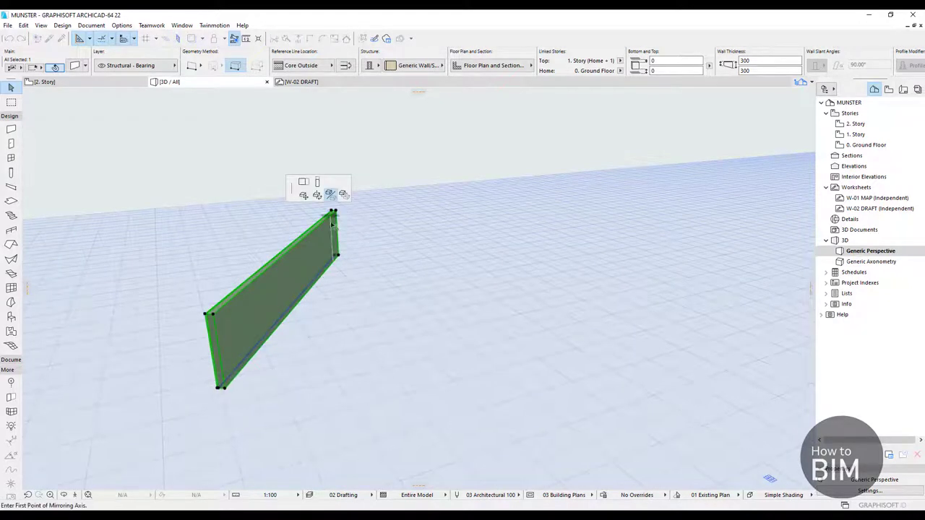
key(Escape)
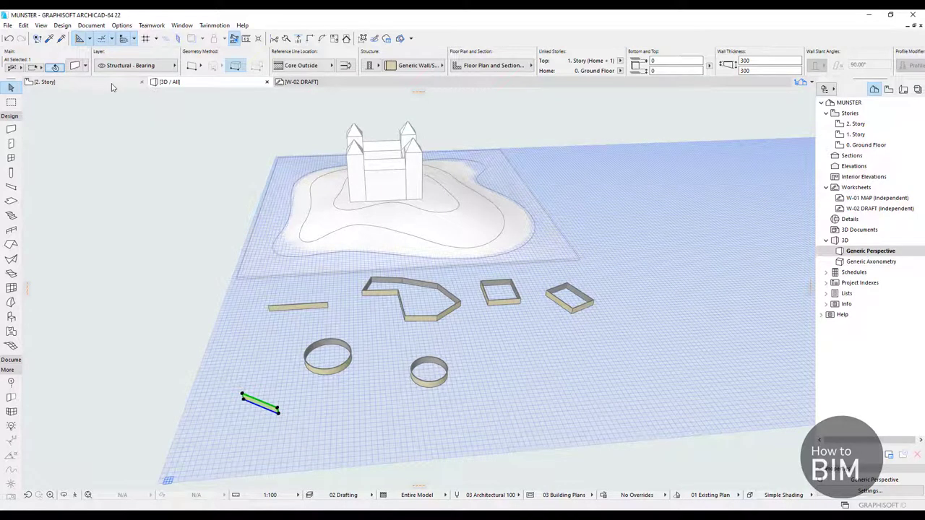
double_click(848, 145)
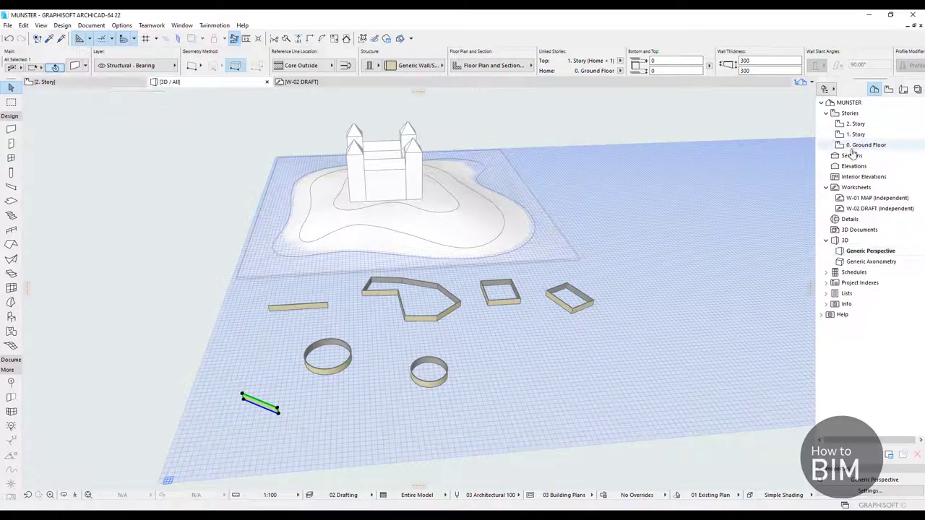
Zoom and pan the Ground Floor plan onto the wall outlines, checking the diagonal wall.
scroll(474, 208, down, 5)
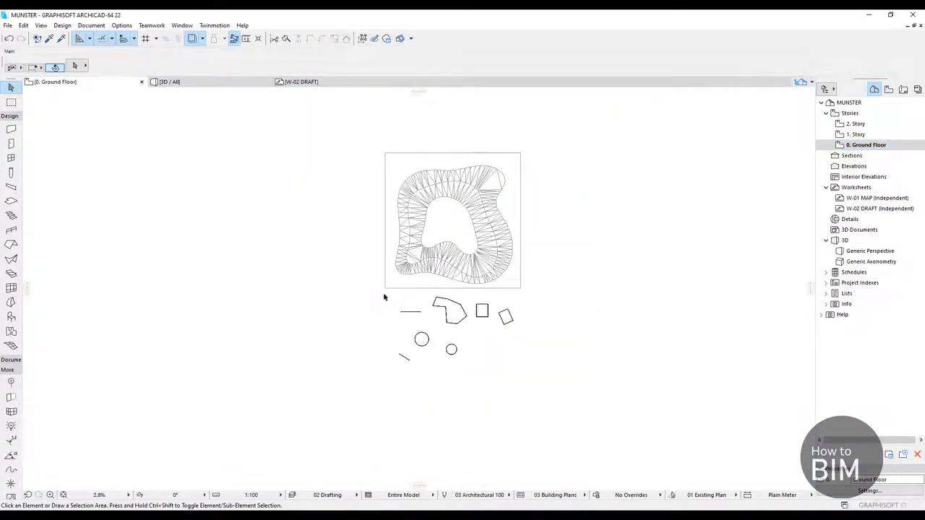
middle_drag(383, 292, 393, 250)
scroll(510, 271, up, 5)
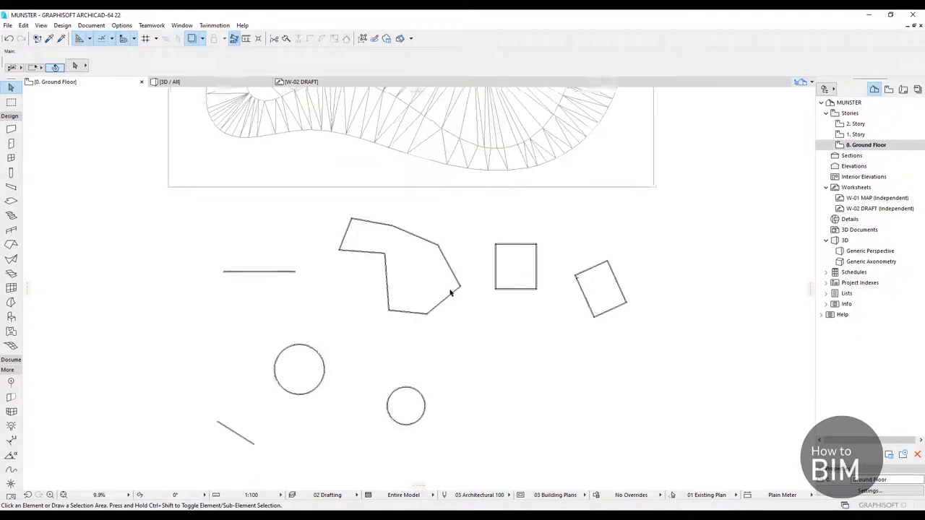
middle_drag(287, 357, 279, 293)
scroll(260, 347, up, 4)
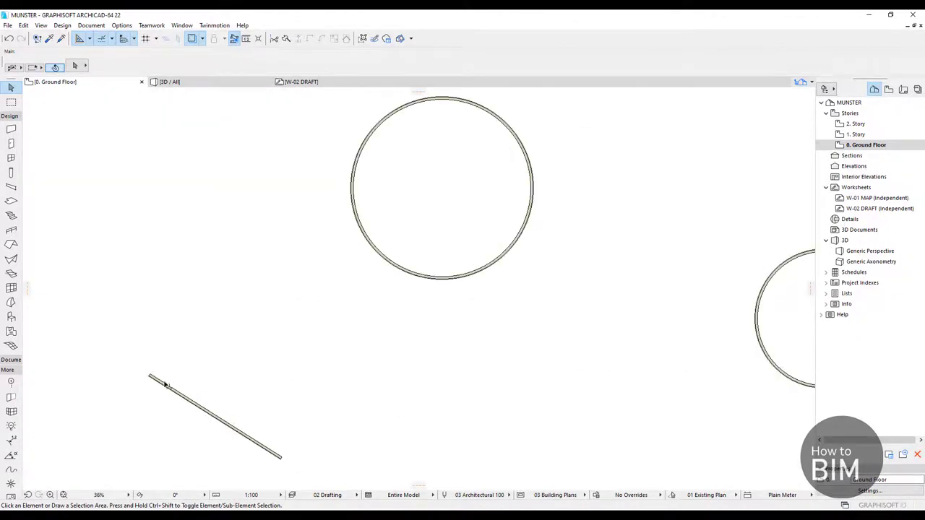
click(165, 385)
click(242, 344)
scroll(304, 328, down, 5)
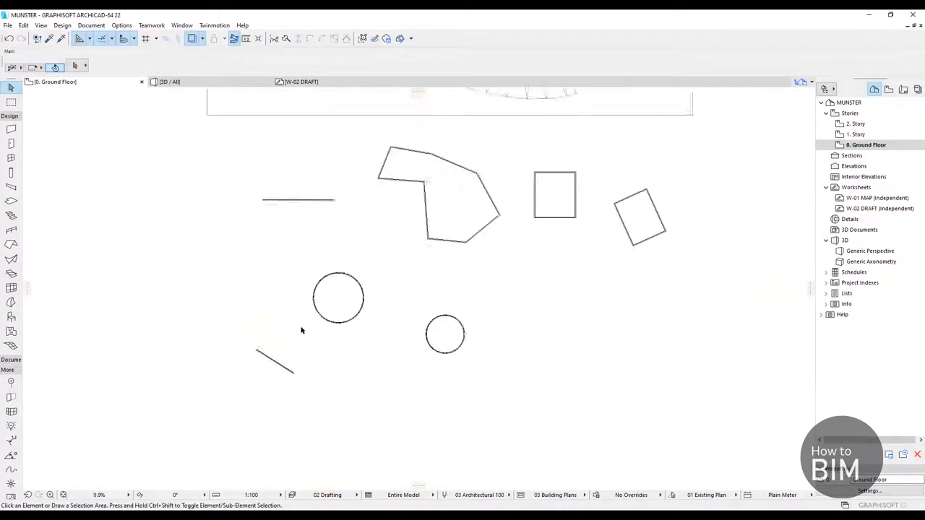
Review the Wall Default Settings (300 thick at both ends) and cancel without changes.
key(w)
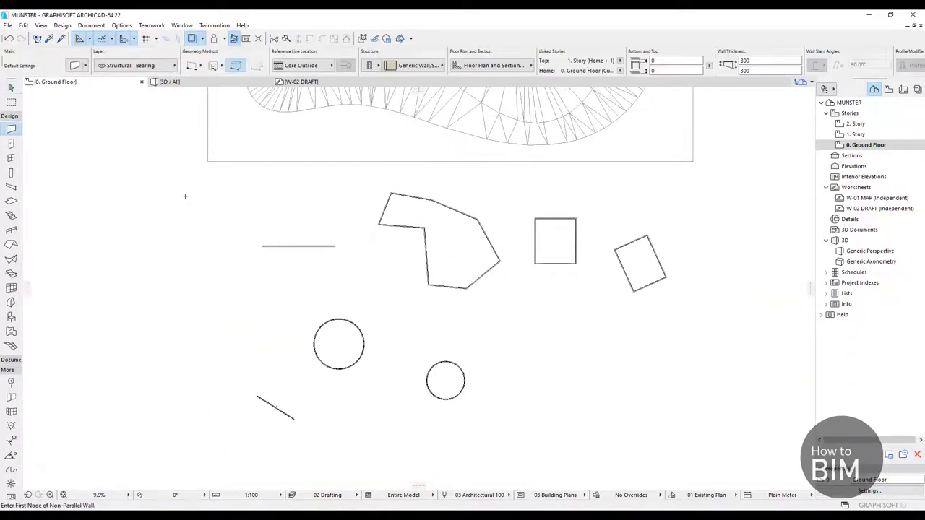
click(74, 65)
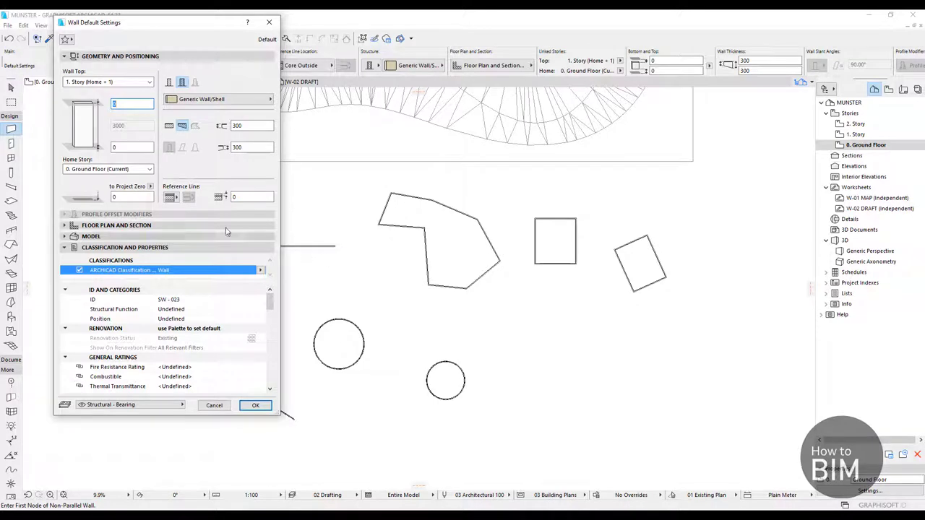
click(214, 406)
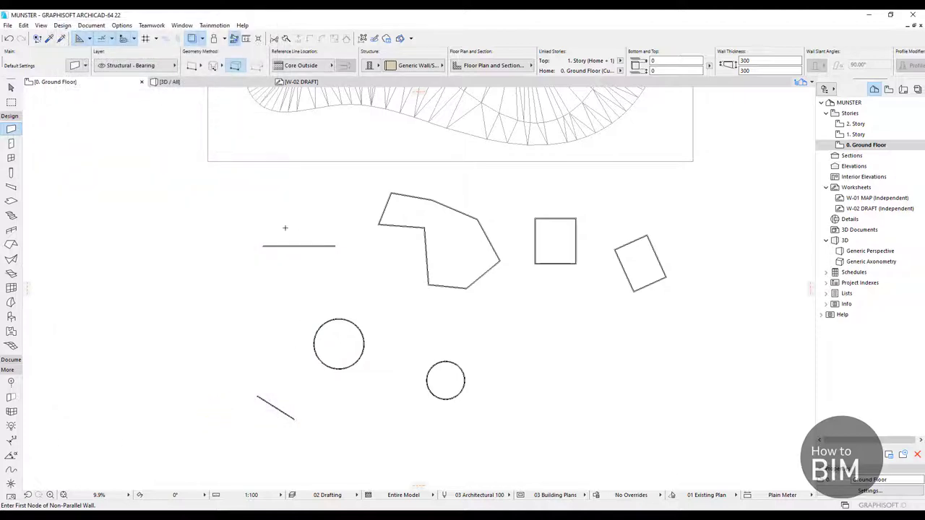
Select the straight horizontal wall on the plan and zoom in to about 264% on its ends.
key(Escape)
scroll(273, 237, up, 5)
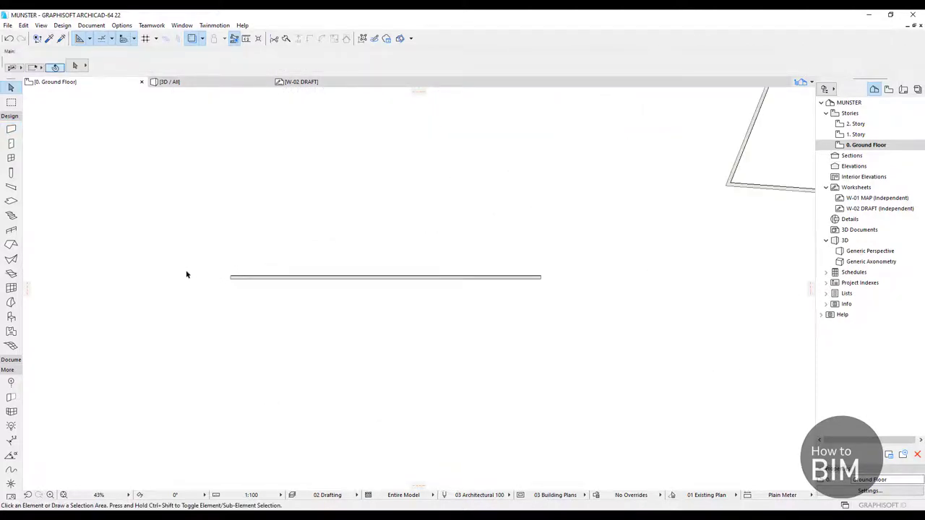
click(230, 278)
scroll(239, 286, up, 7)
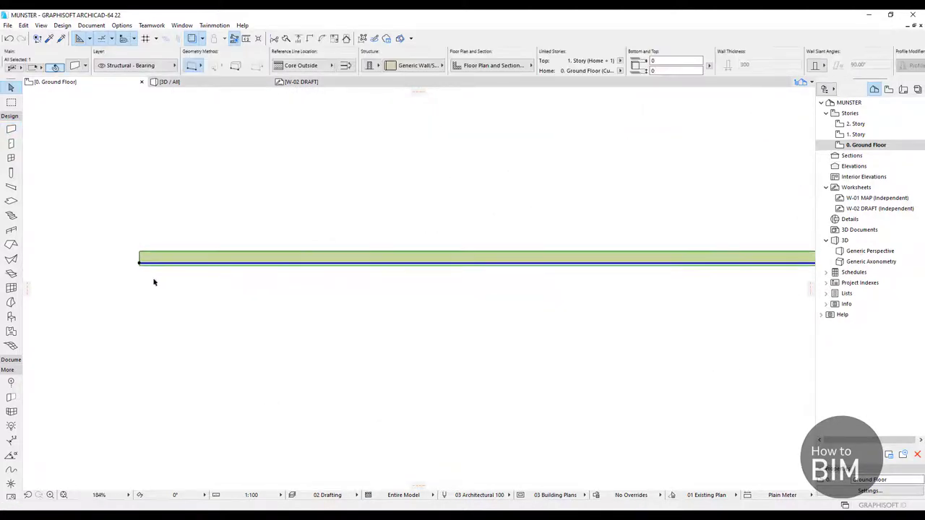
scroll(95, 278, up, 1)
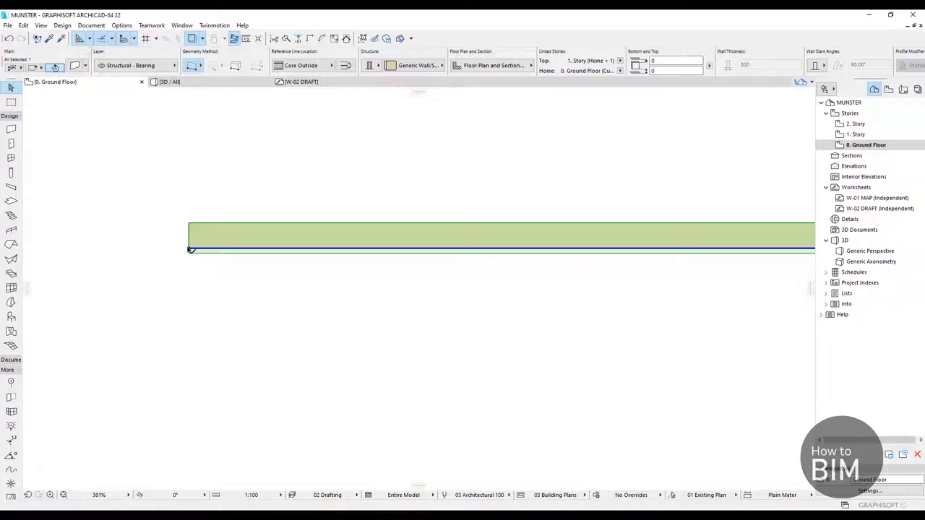
scroll(162, 259, down, 5)
scroll(383, 260, up, 2)
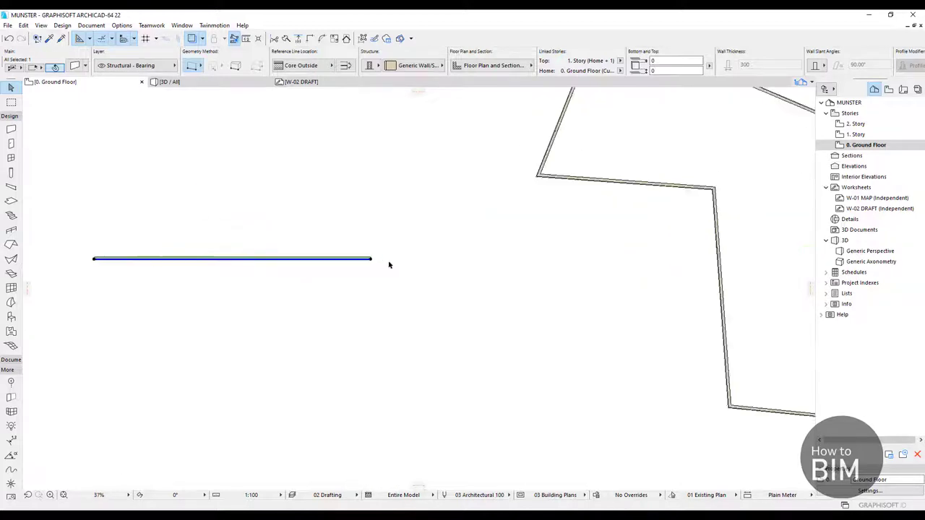
scroll(263, 256, down, 2)
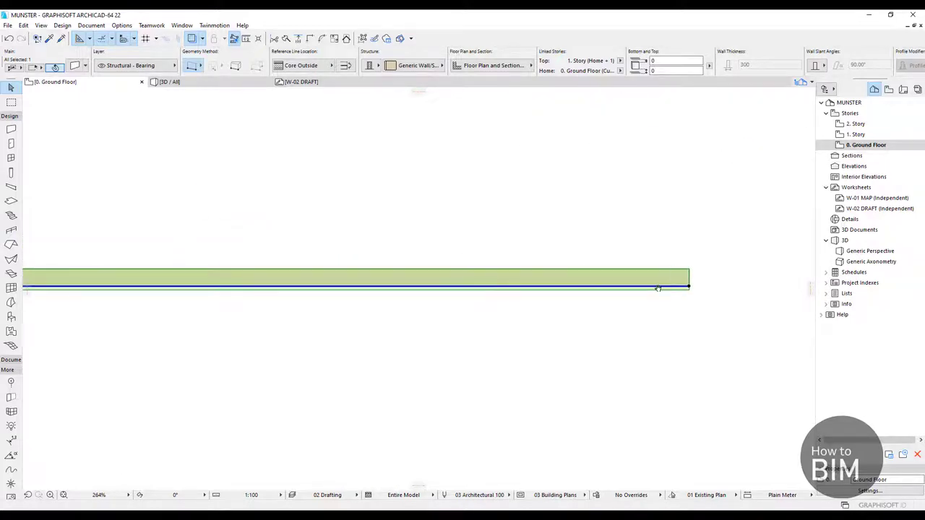
scroll(188, 276, up, 7)
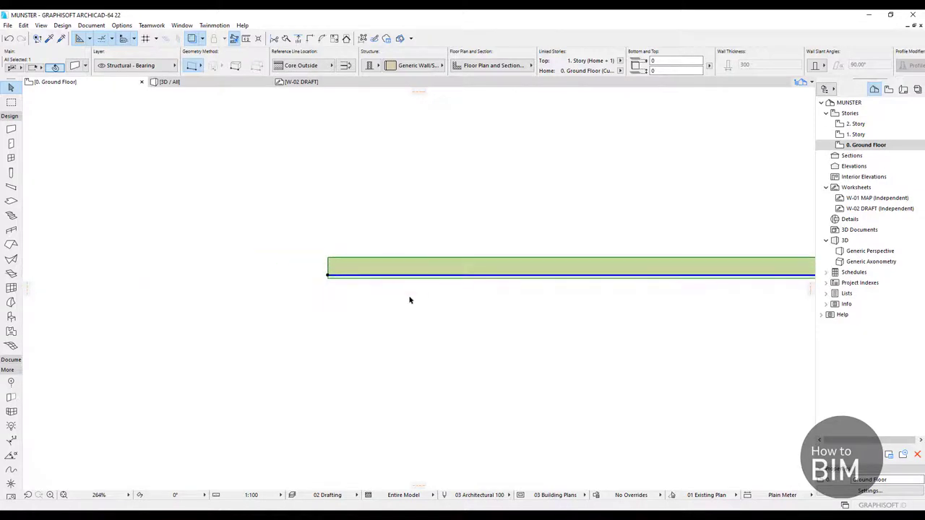
middle_drag(409, 299, 314, 354)
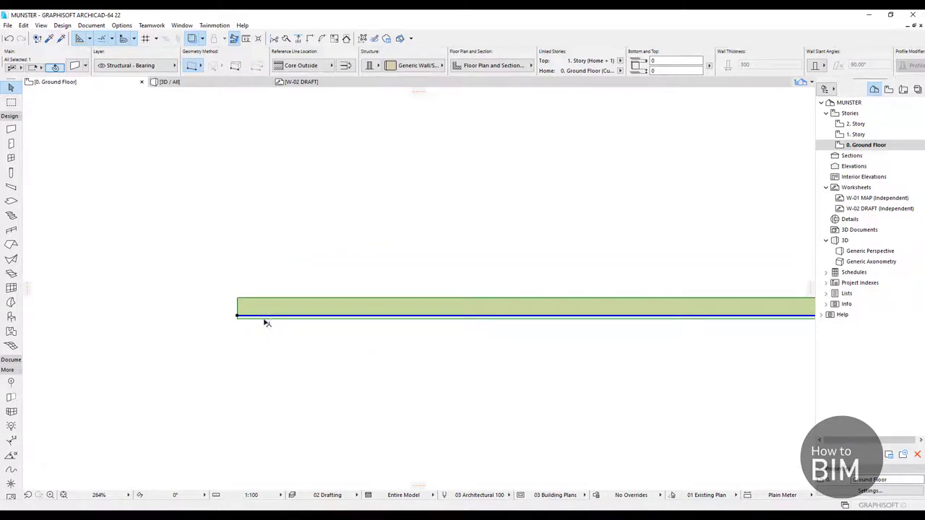
middle_drag(275, 330, 255, 335)
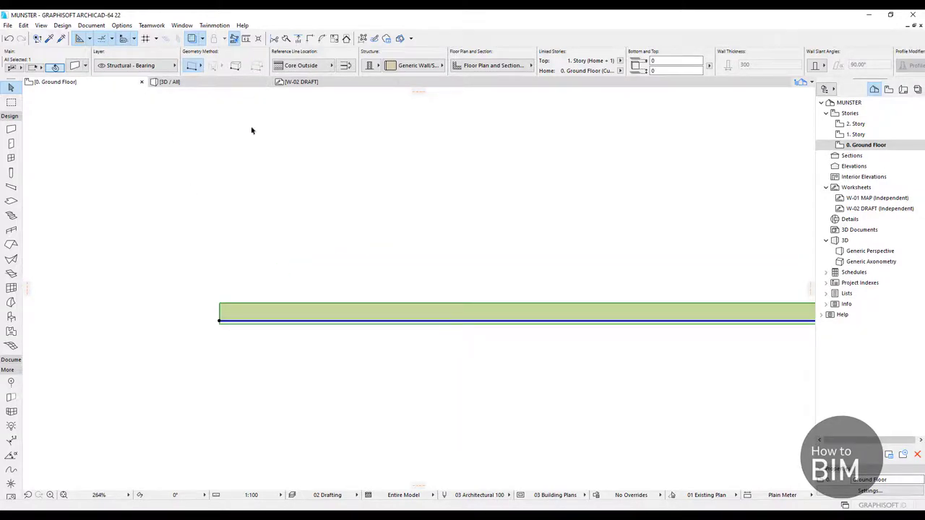
In the 3D / All view, select the straight wall and orbit down to eye level beside it.
click(217, 83)
scroll(267, 304, up, 5)
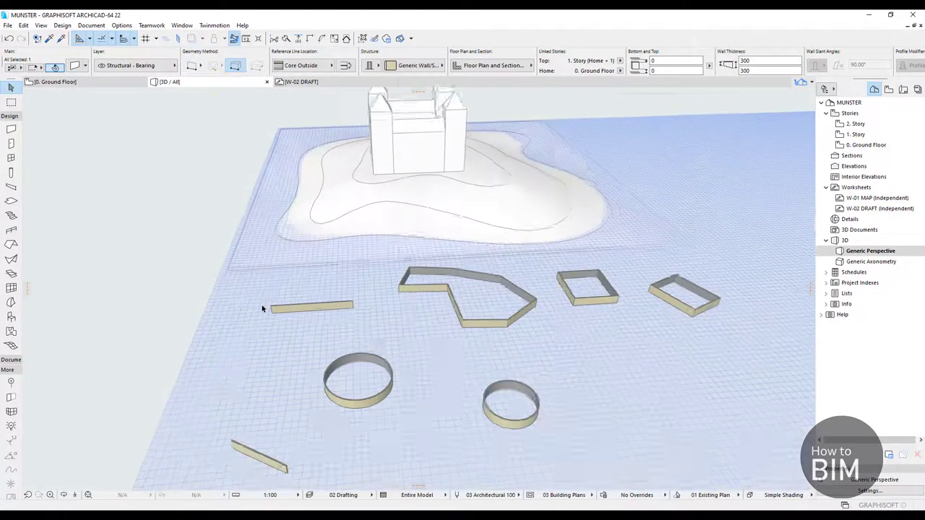
scroll(285, 298, up, 5)
click(224, 335)
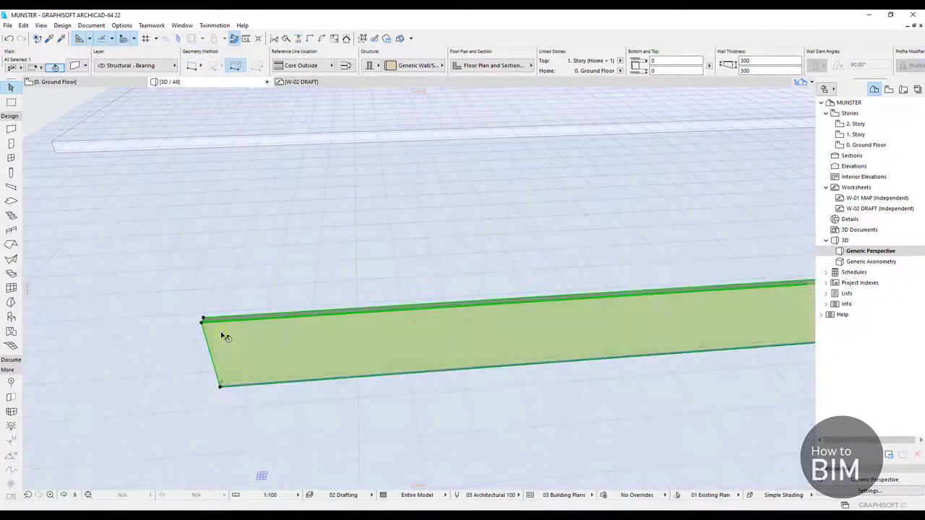
shift+middle_drag(239, 381, 492, 402)
scroll(479, 417, up, 5)
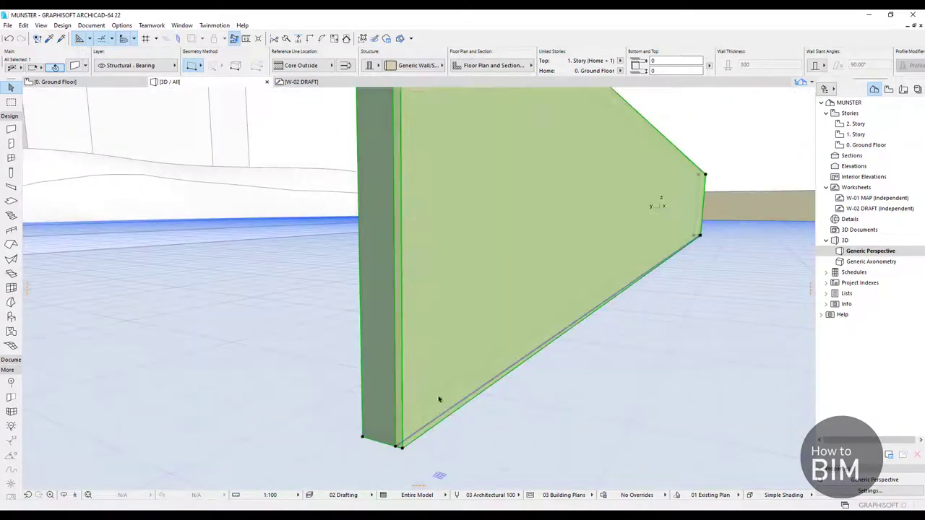
shift+middle_drag(419, 403, 419, 398)
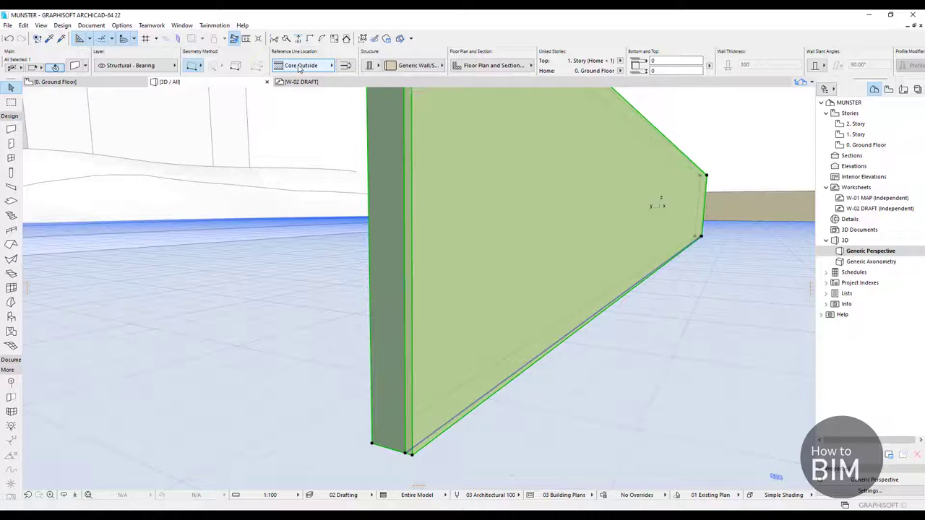
Try the wall's reference line at the Inside, Center and Outside face positions.
click(299, 67)
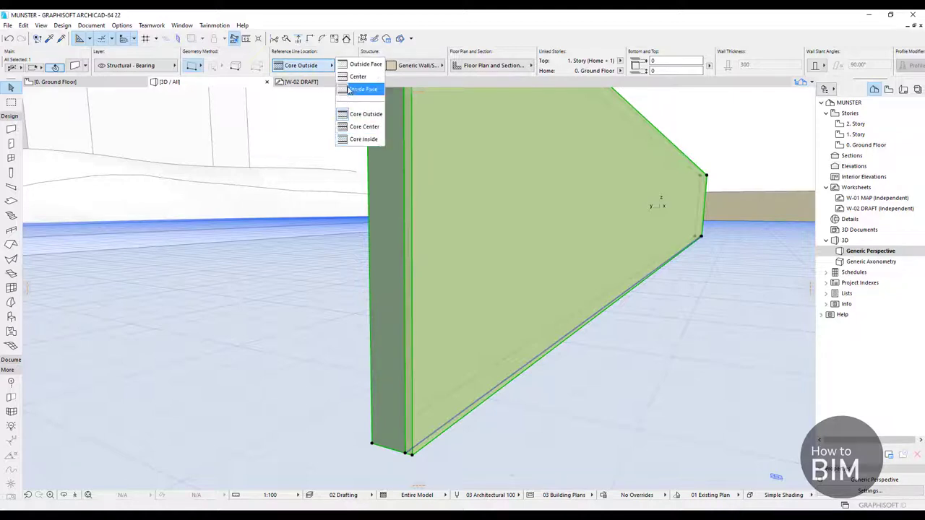
click(349, 90)
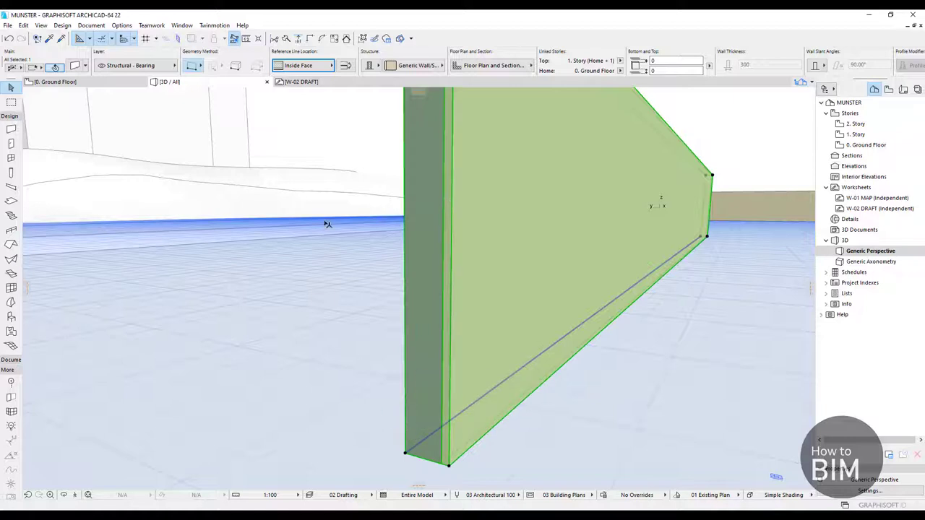
click(314, 64)
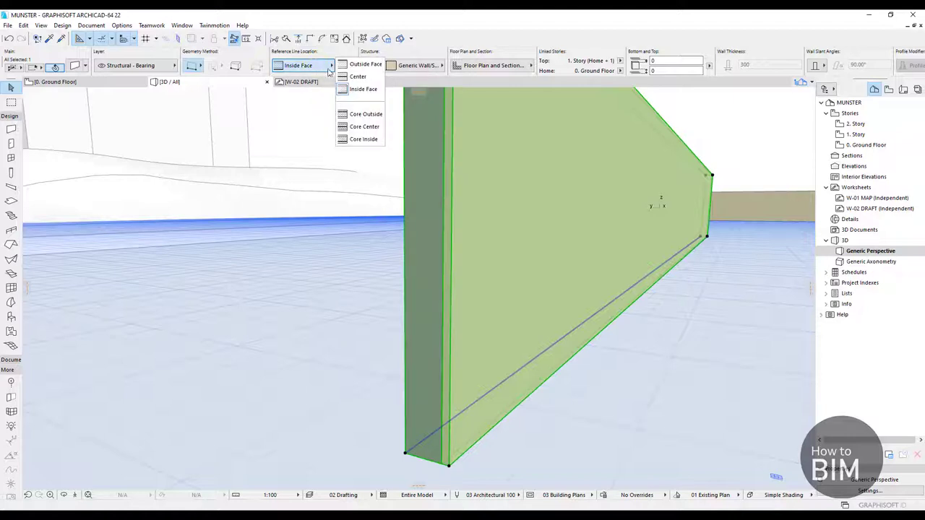
click(351, 77)
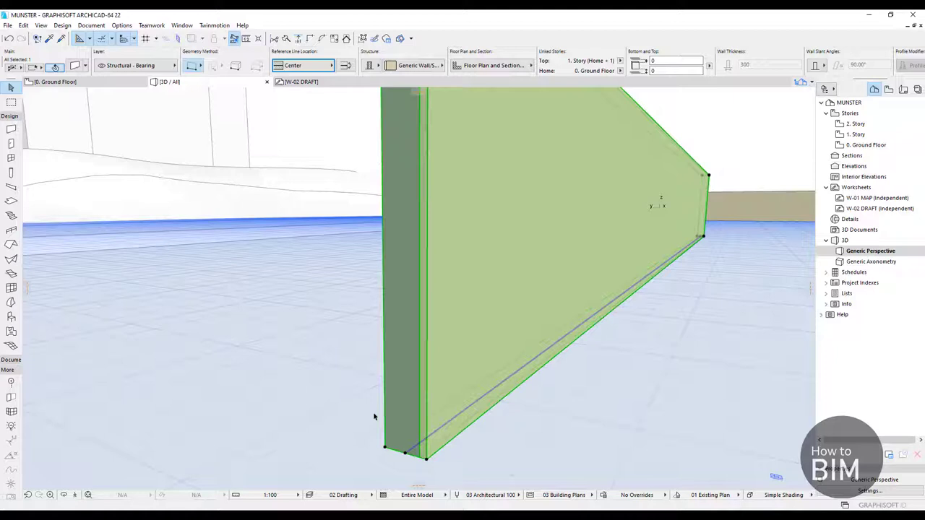
click(307, 65)
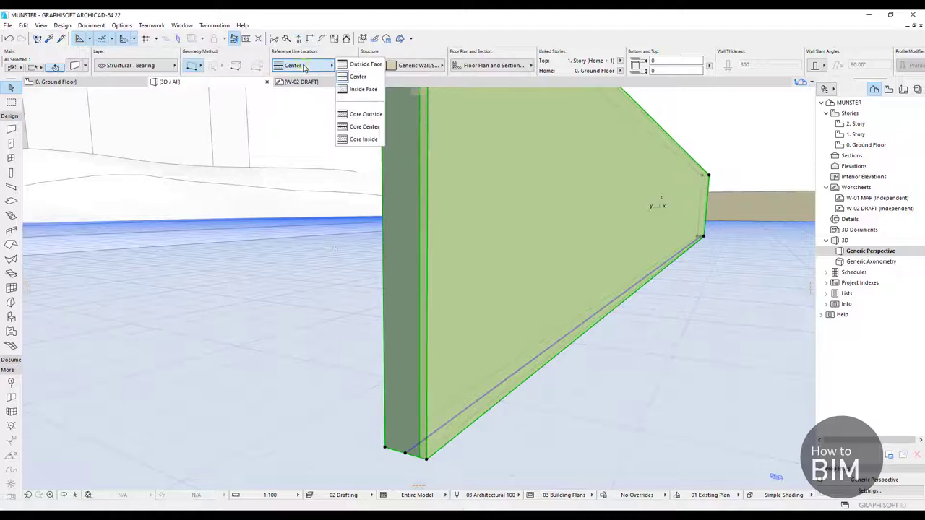
click(359, 90)
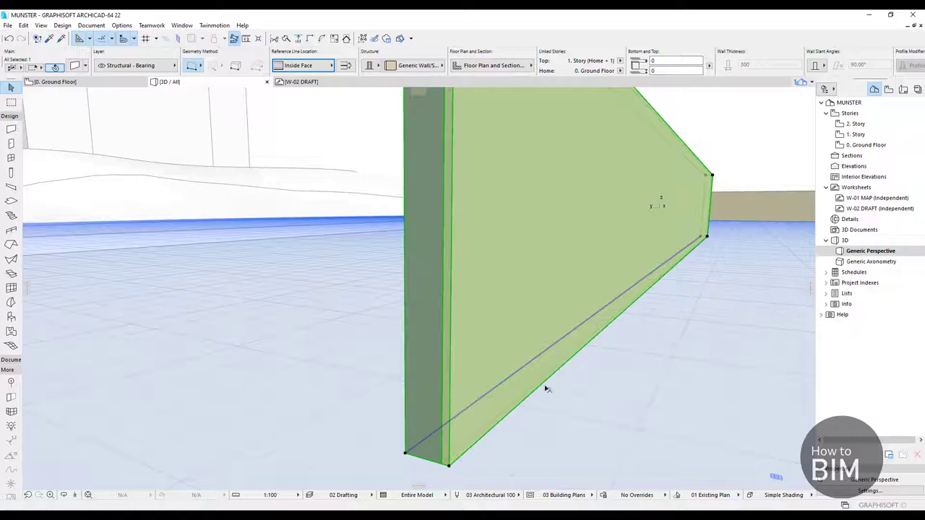
click(330, 65)
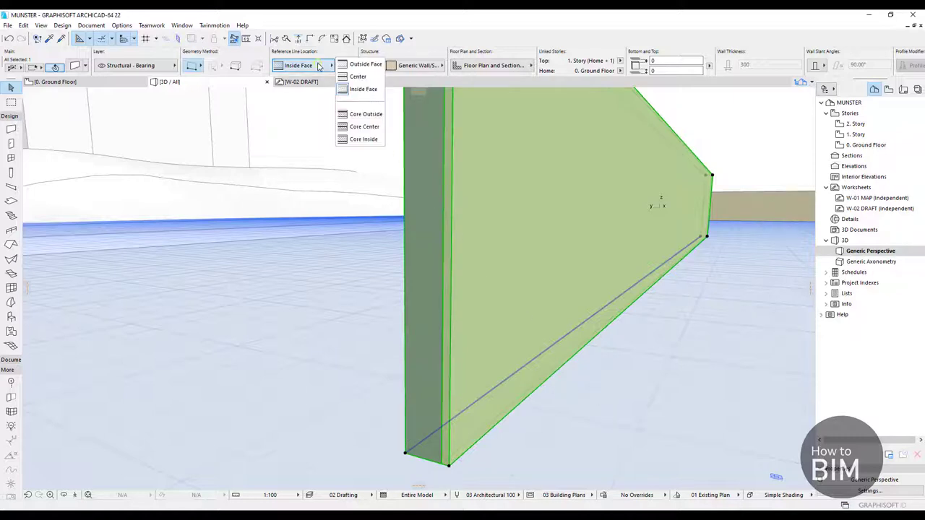
click(366, 65)
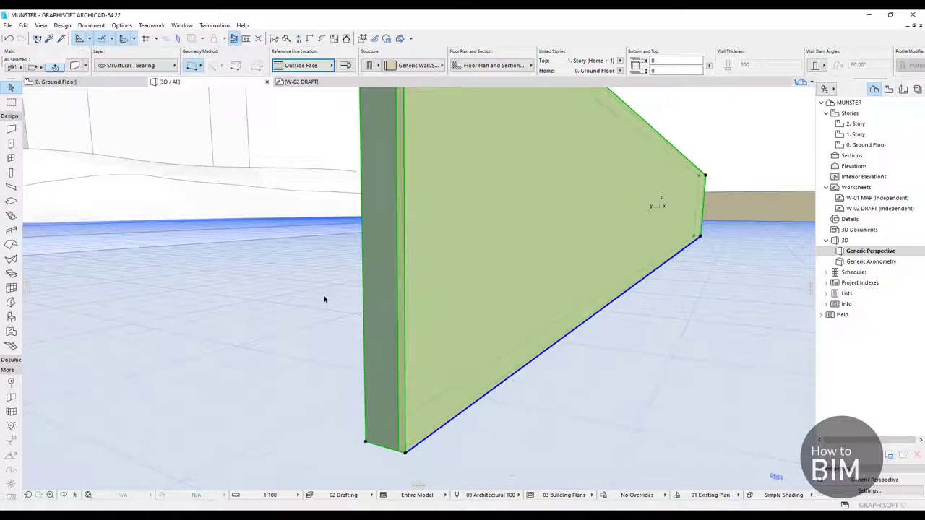
click(321, 66)
click(355, 75)
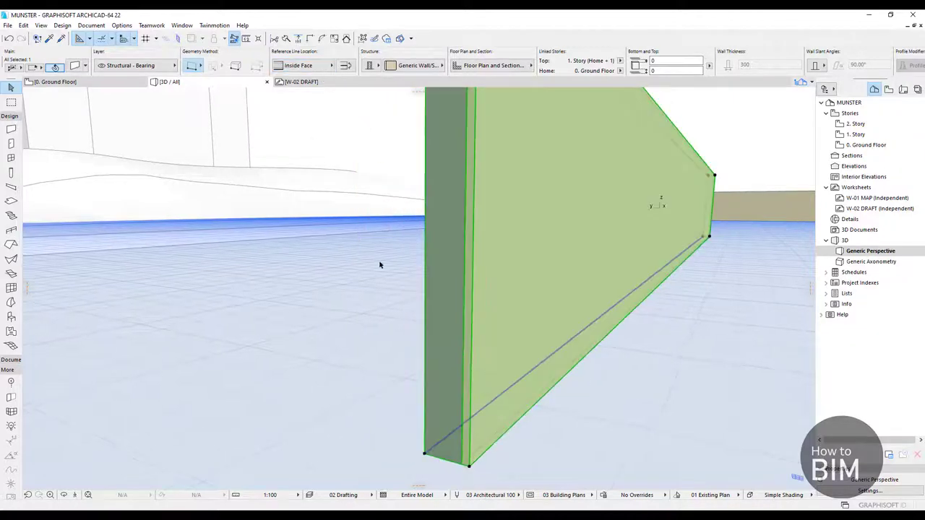
Set the reference line to Core Inside and open the wall's building material list.
click(318, 66)
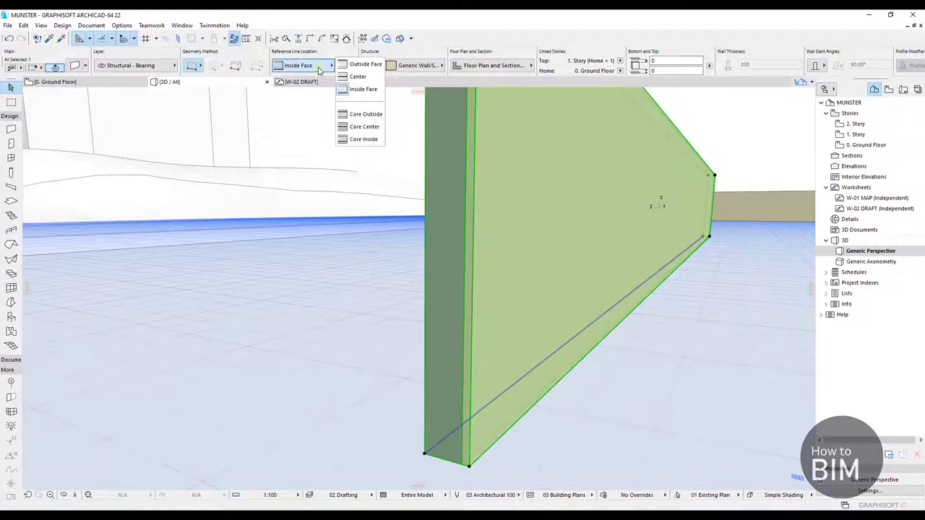
click(363, 139)
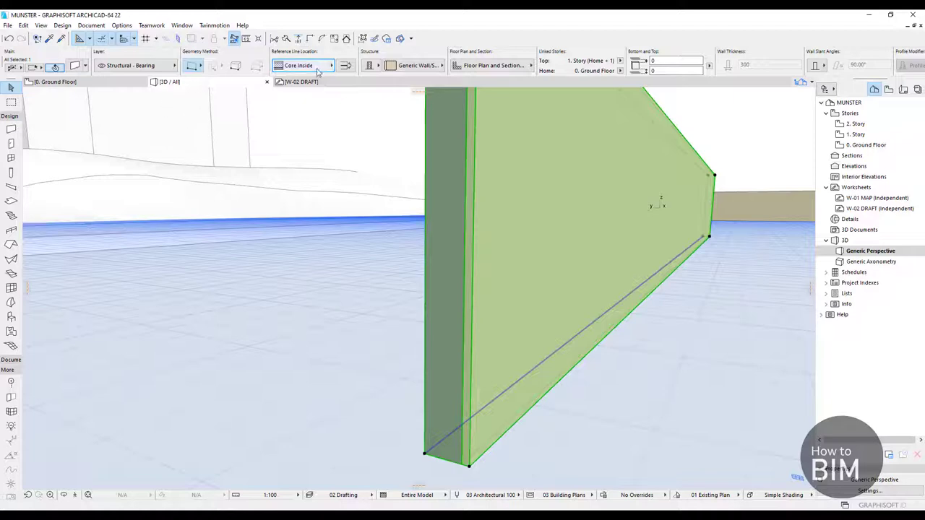
click(76, 65)
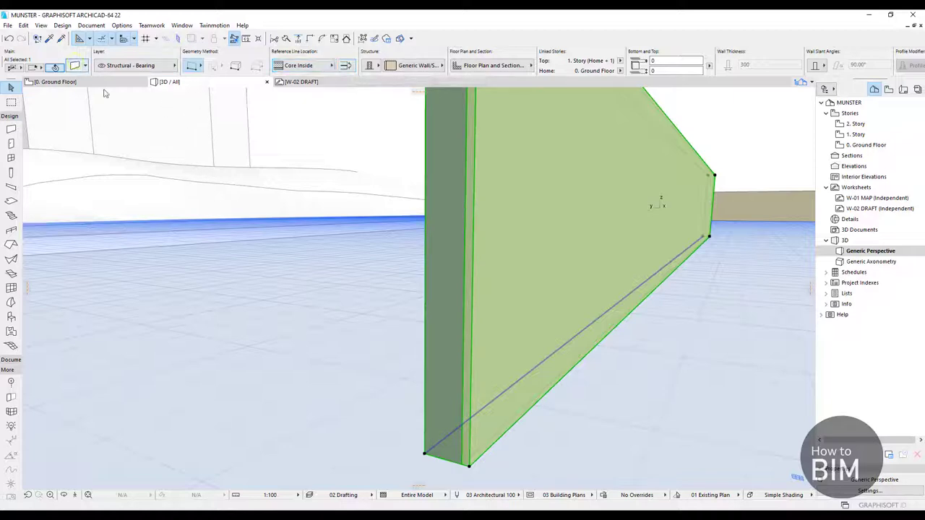
click(185, 101)
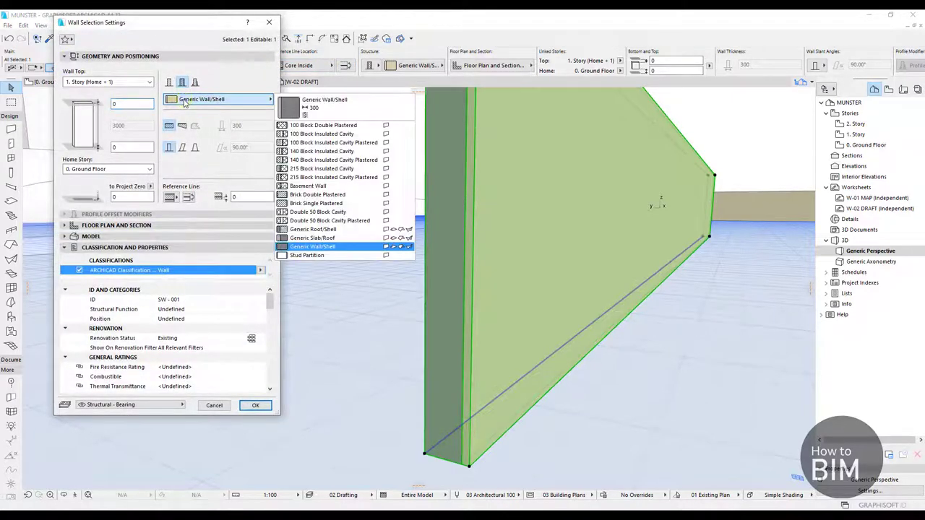
Apply the 140 Block Insulated Cavity Plastered composite to the wall and reselect it.
click(293, 160)
click(255, 405)
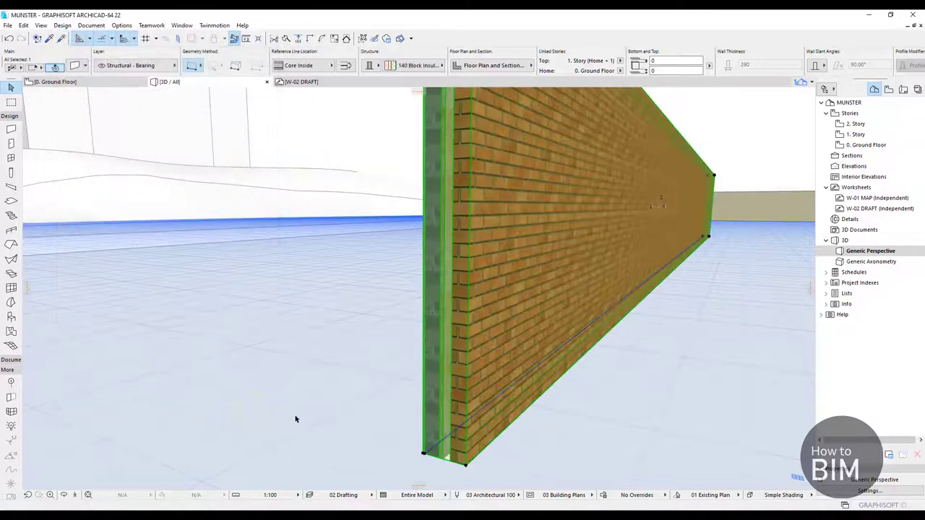
key(Left)
key(Left)
key(Left)
key(Left)
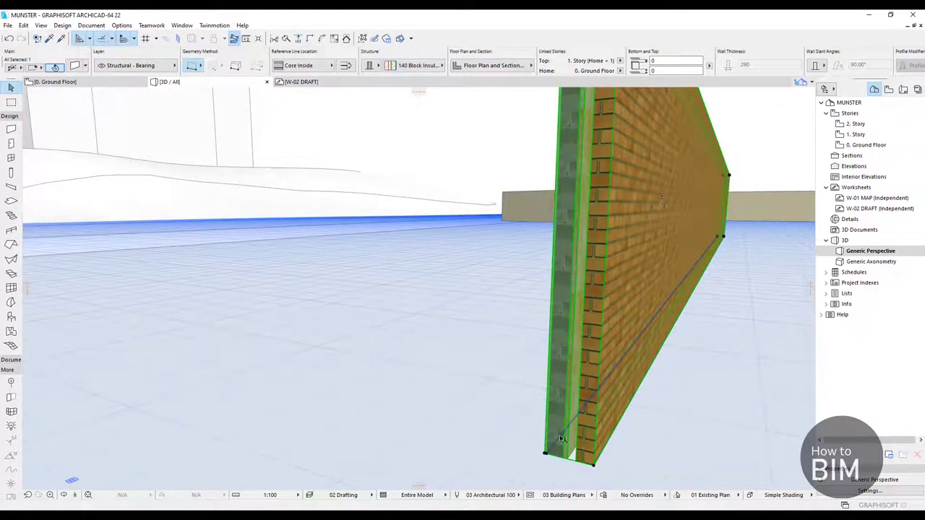
click(503, 392)
click(615, 377)
Rotate and zoom the 3D view to inspect the block, insulation and brick layers.
key(Left)
key(Left)
key(Left)
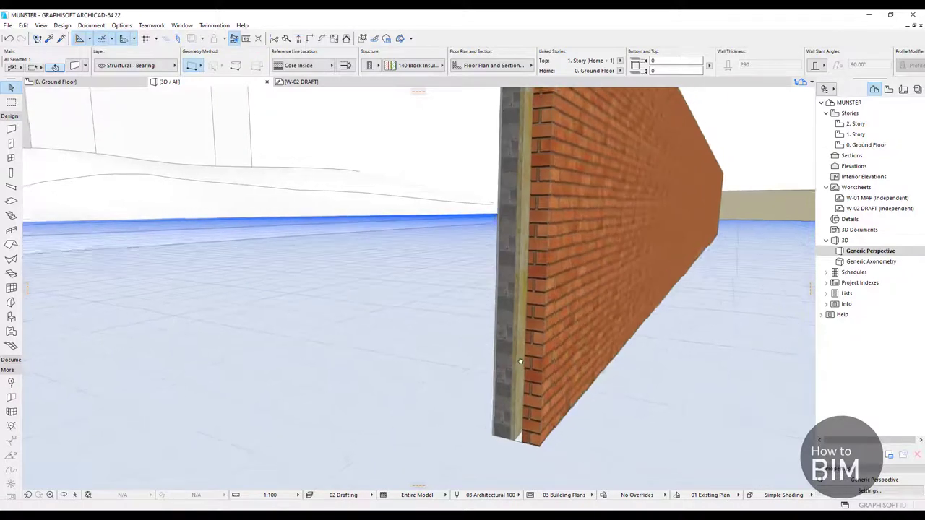
scroll(475, 412, up, 5)
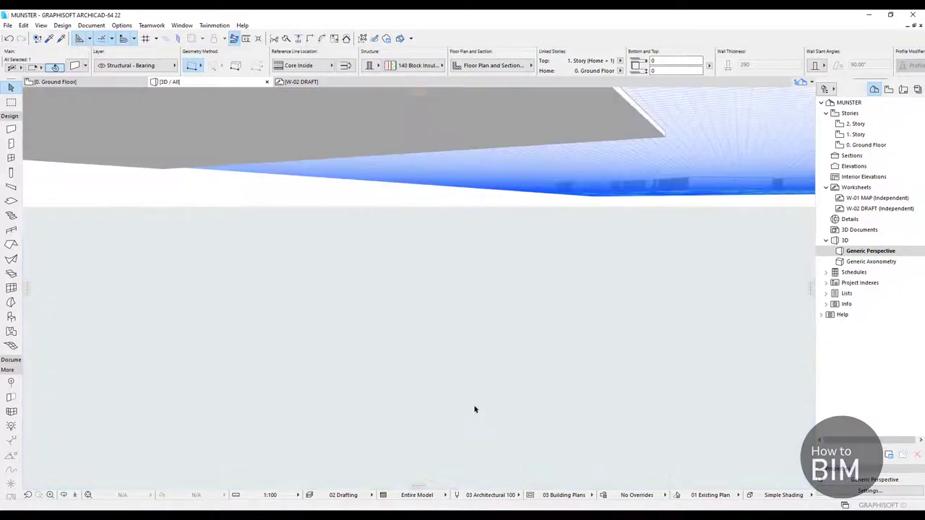
scroll(477, 393, down, 5)
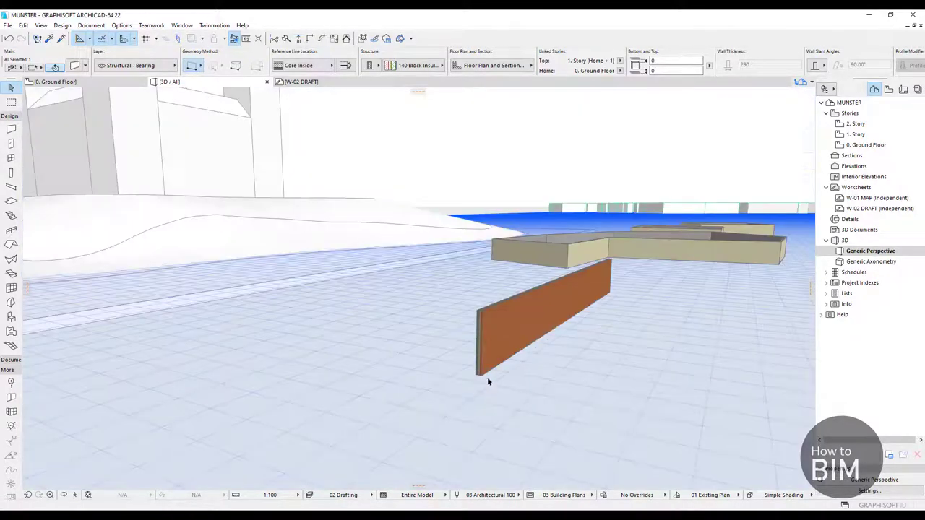
scroll(499, 336, up, 2)
scroll(491, 346, up, 4)
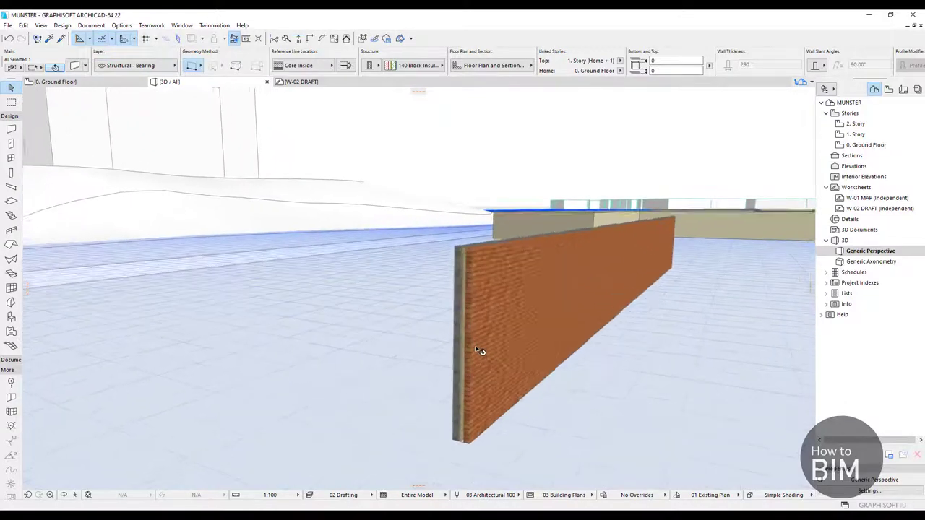
scroll(439, 334, up, 1)
scroll(439, 334, down, 1)
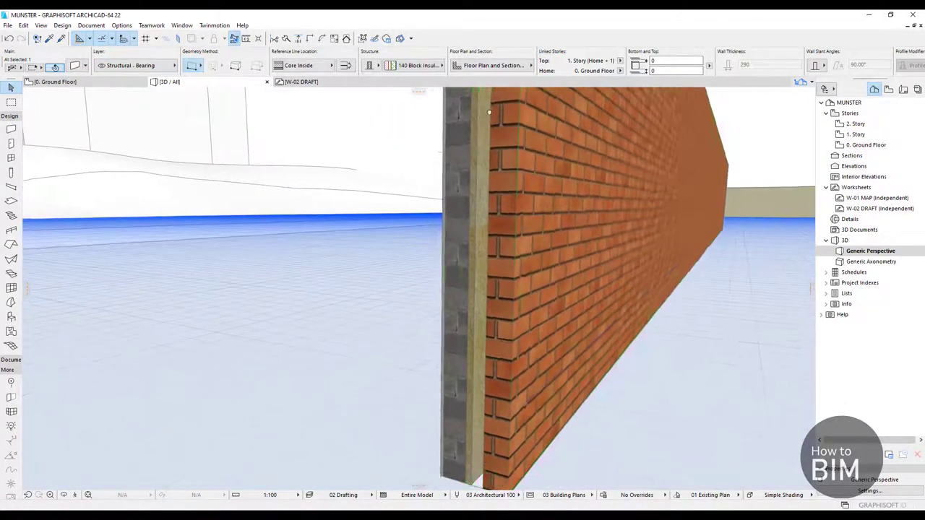
scroll(494, 426, down, 1)
key(Escape)
scroll(464, 424, up, 4)
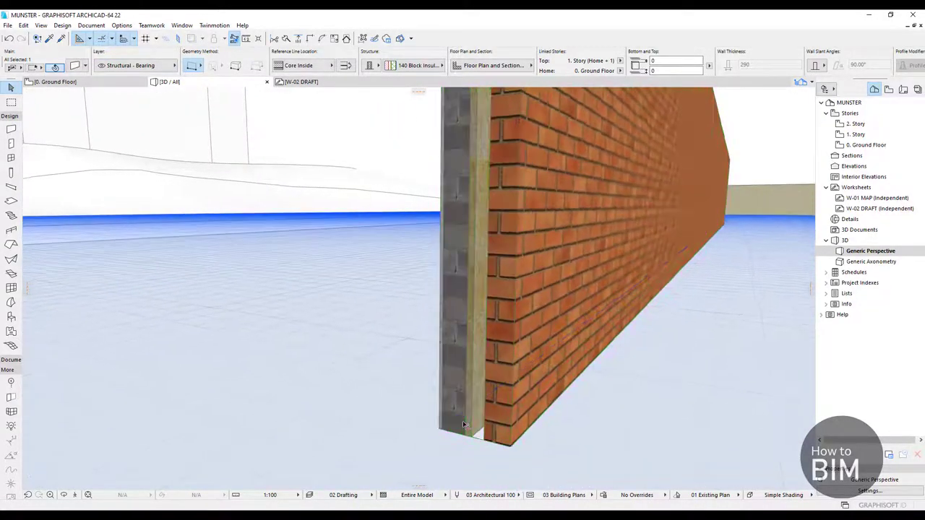
click(463, 425)
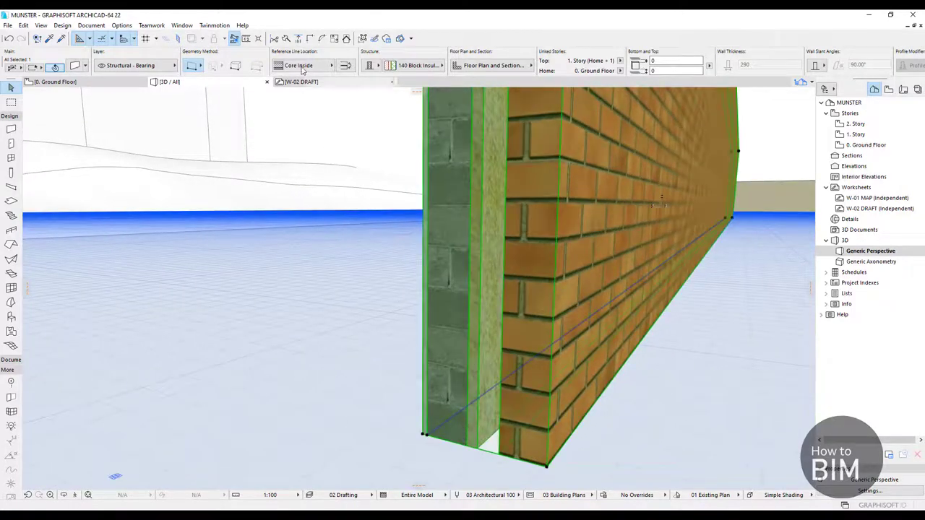
click(302, 66)
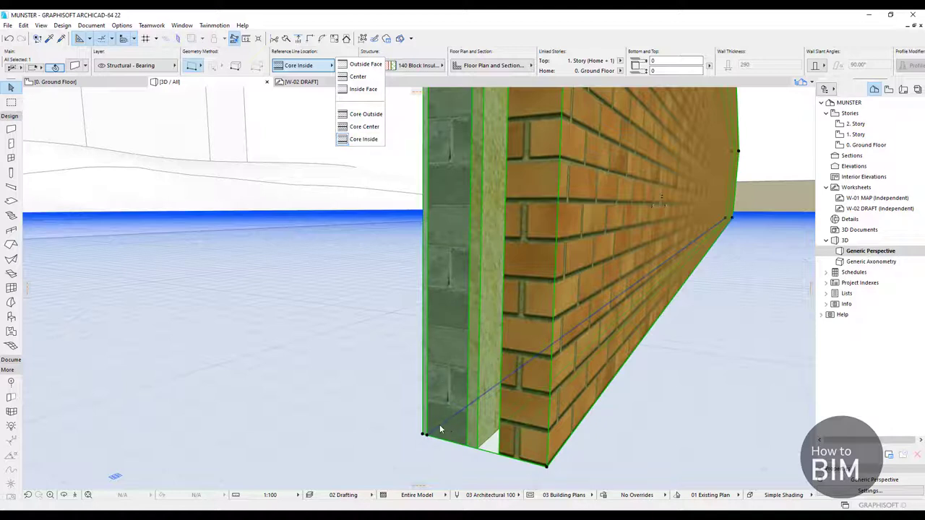
click(368, 91)
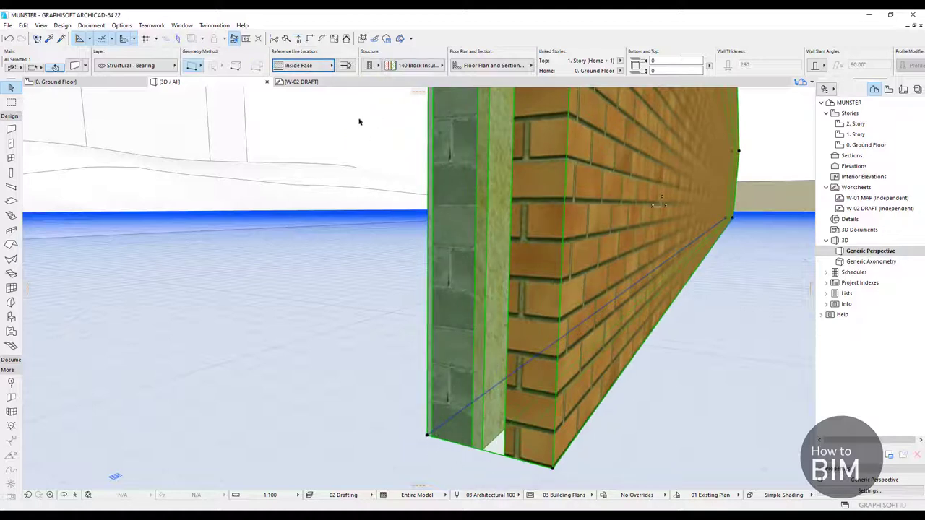
click(324, 67)
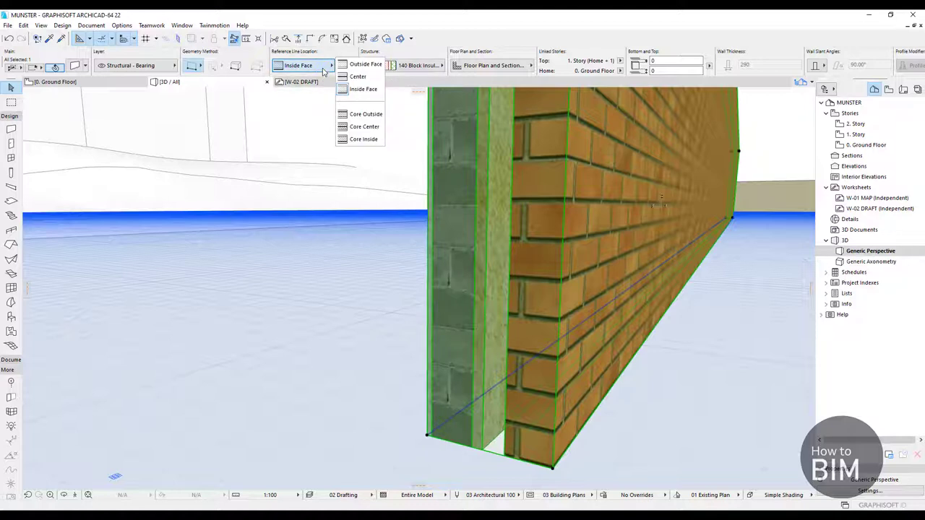
click(357, 139)
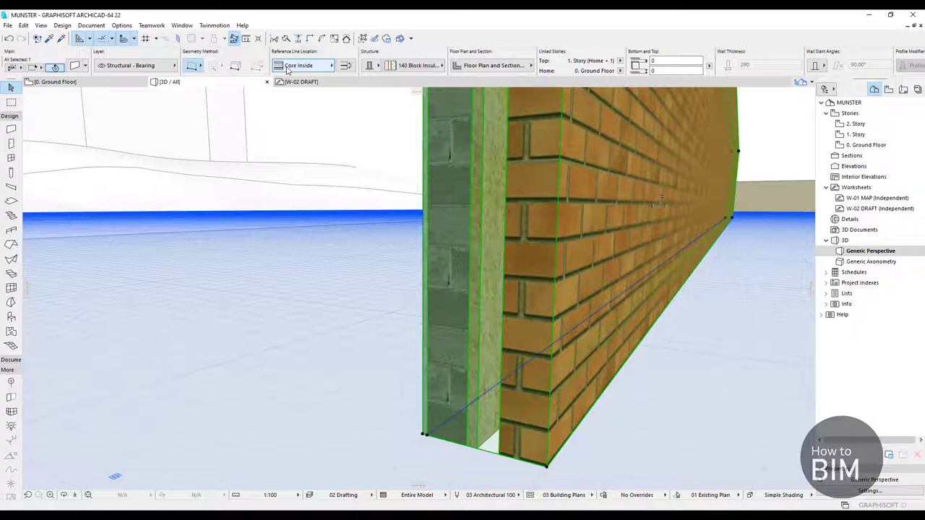
scroll(524, 292, down, 6)
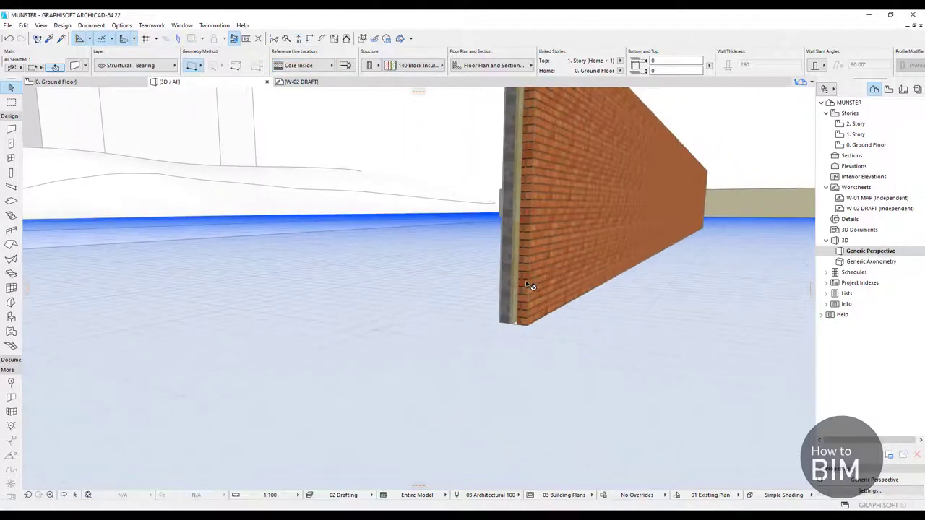
shift+middle_drag(505, 329, 378, 174)
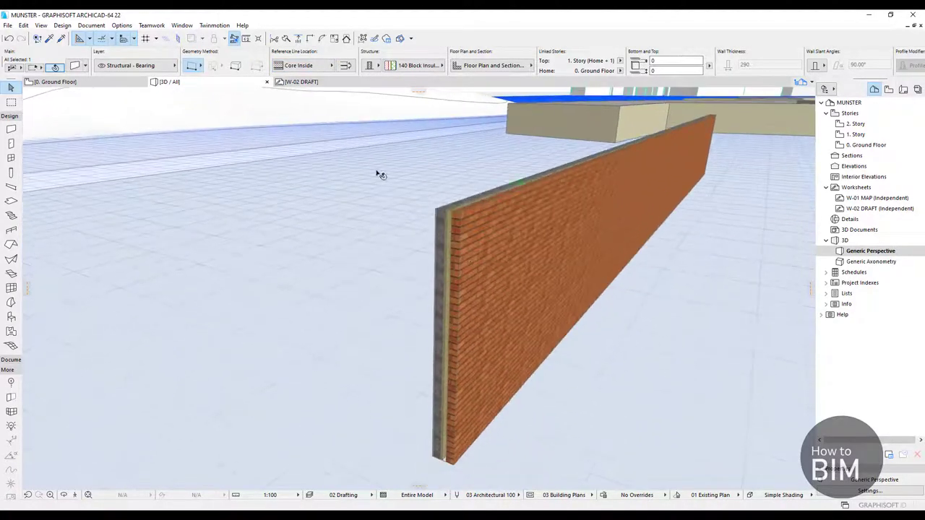
Keep home story 0. Ground Floor and top 1. Story, change top offset -200 to 0, and apply.
click(77, 66)
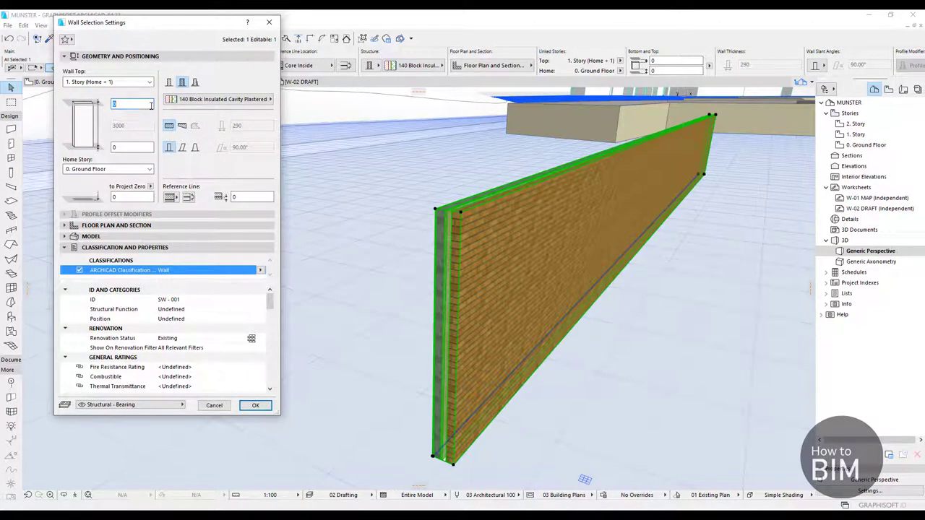
click(125, 169)
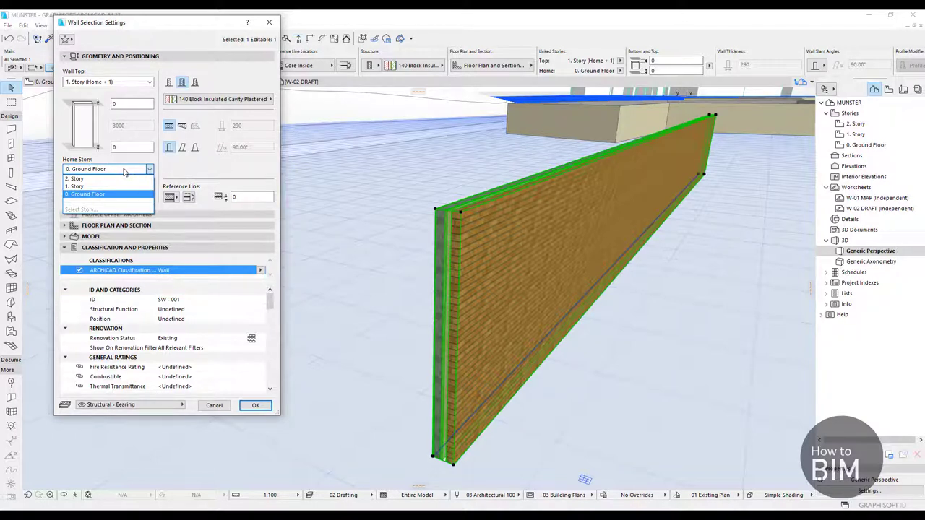
click(125, 169)
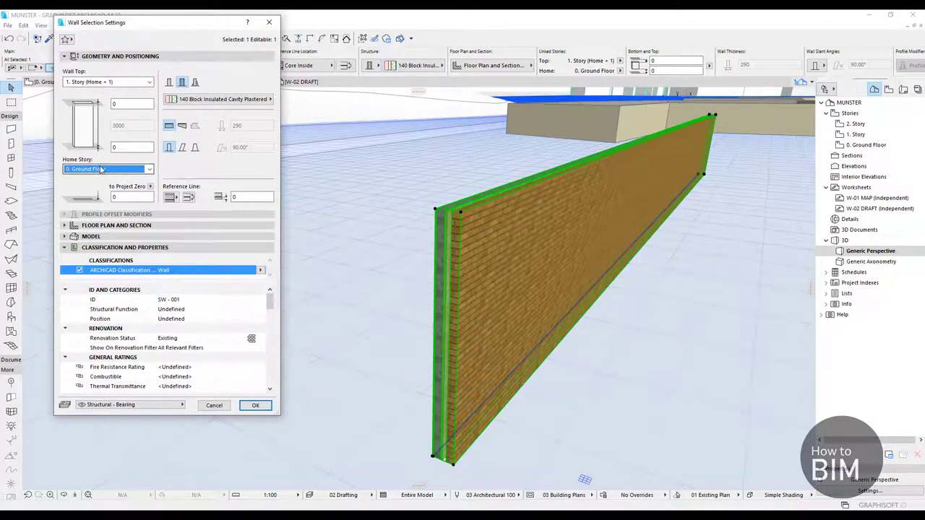
click(90, 85)
click(90, 85)
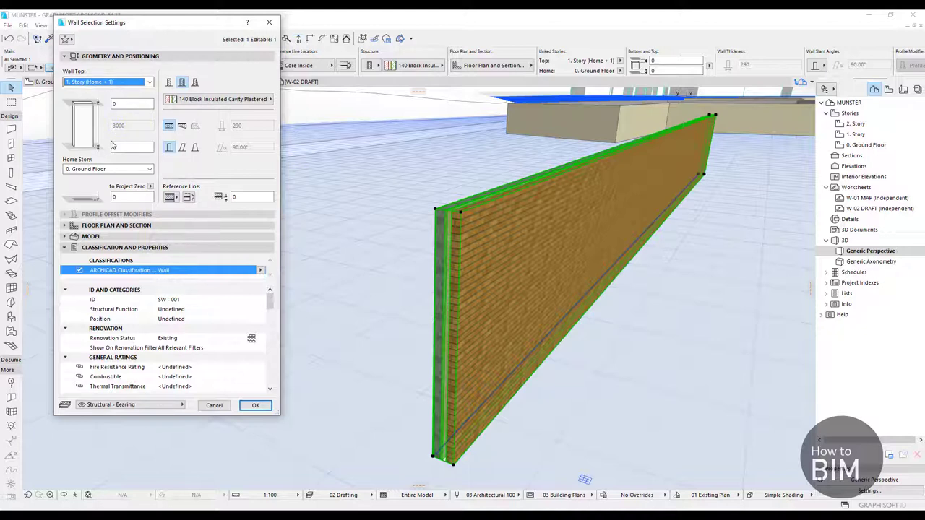
click(131, 103)
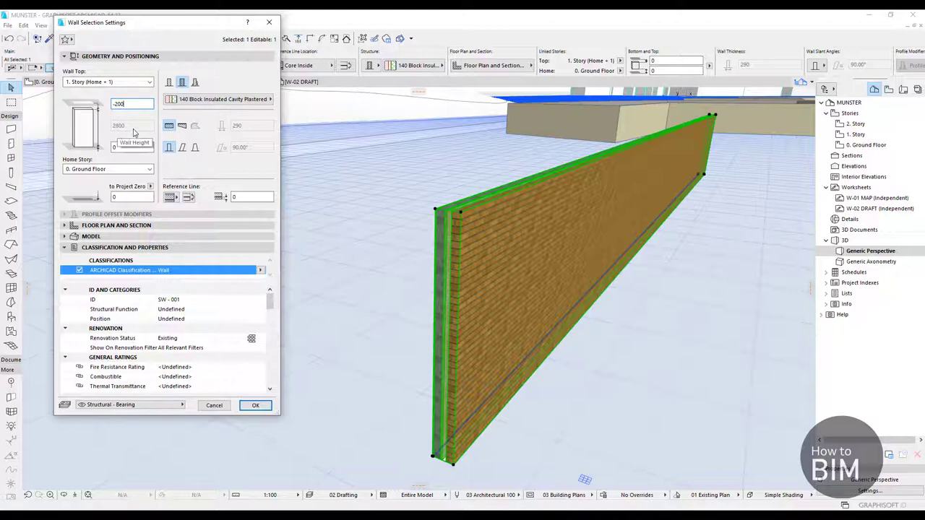
drag(136, 103, 103, 99)
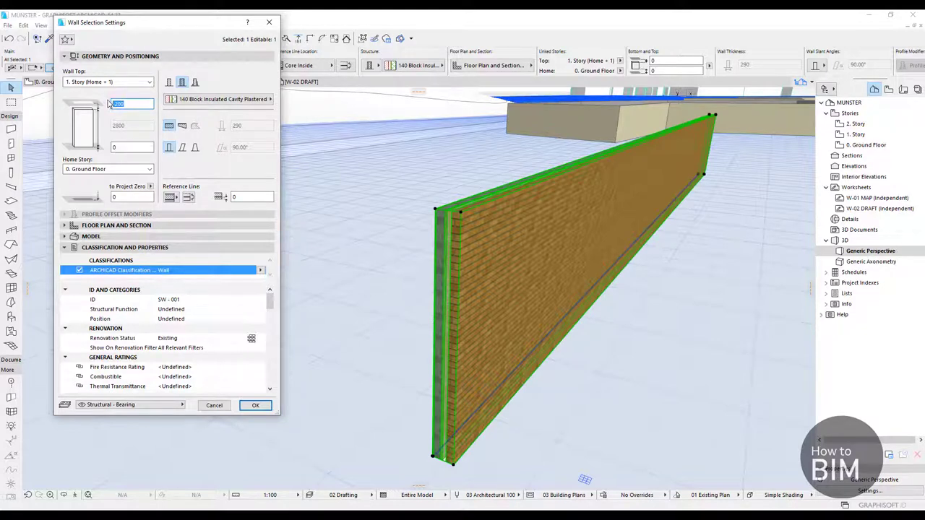
text(0)
click(256, 405)
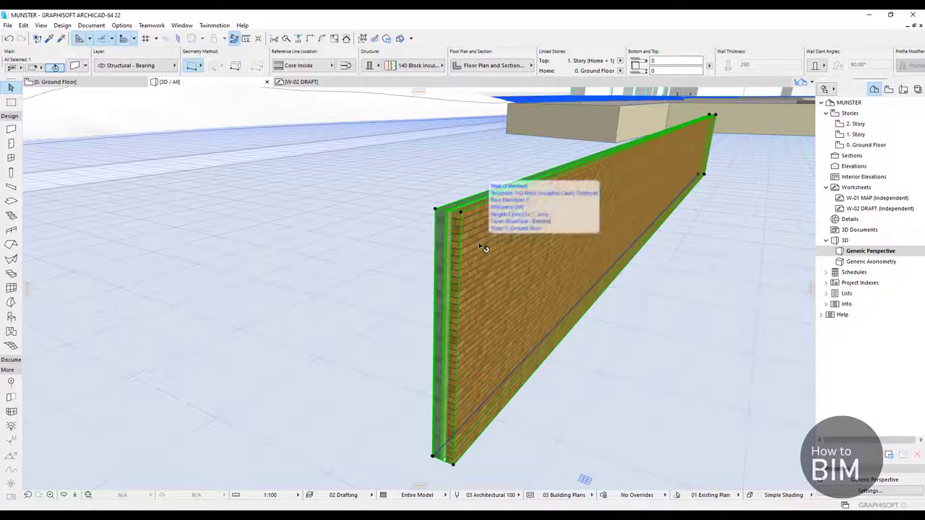
Set the 0. Ground Floor height to next story to 3500 and recheck the brick wall's story span.
click(856, 147)
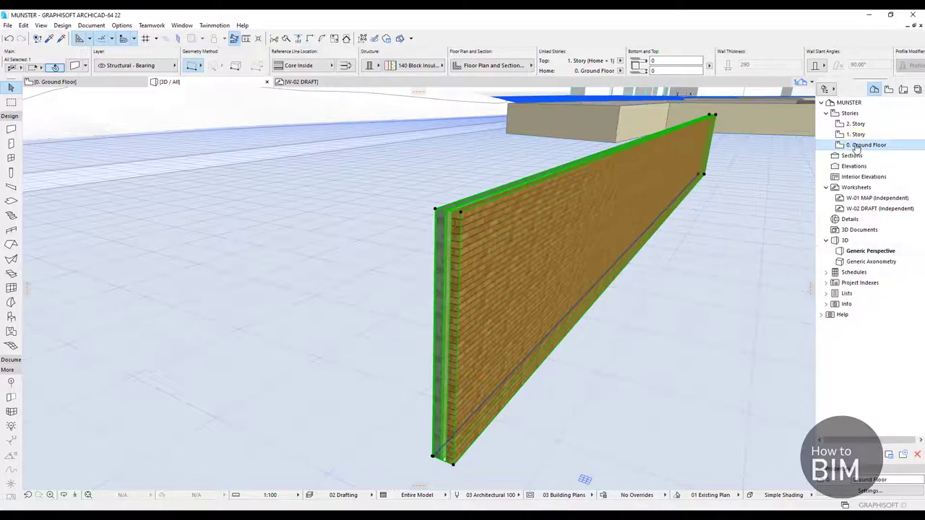
right_click(856, 146)
click(802, 268)
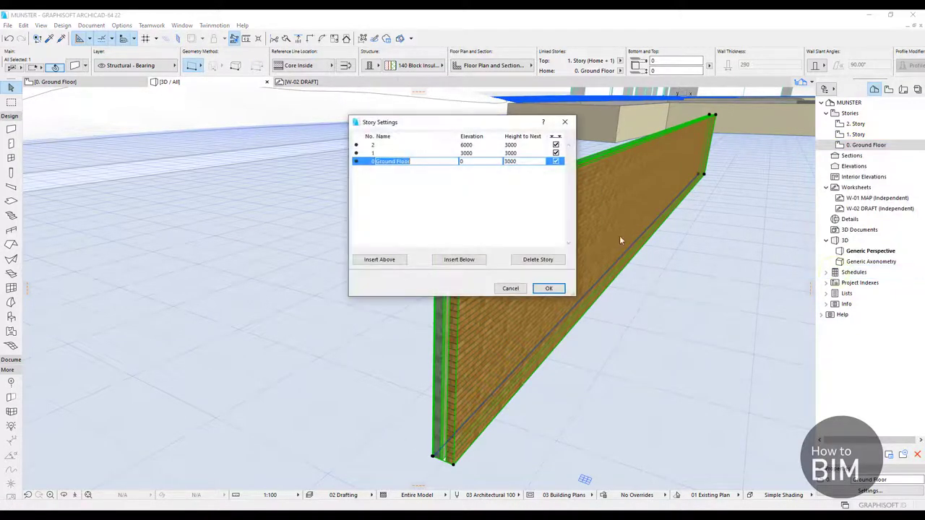
drag(455, 127, 263, 122)
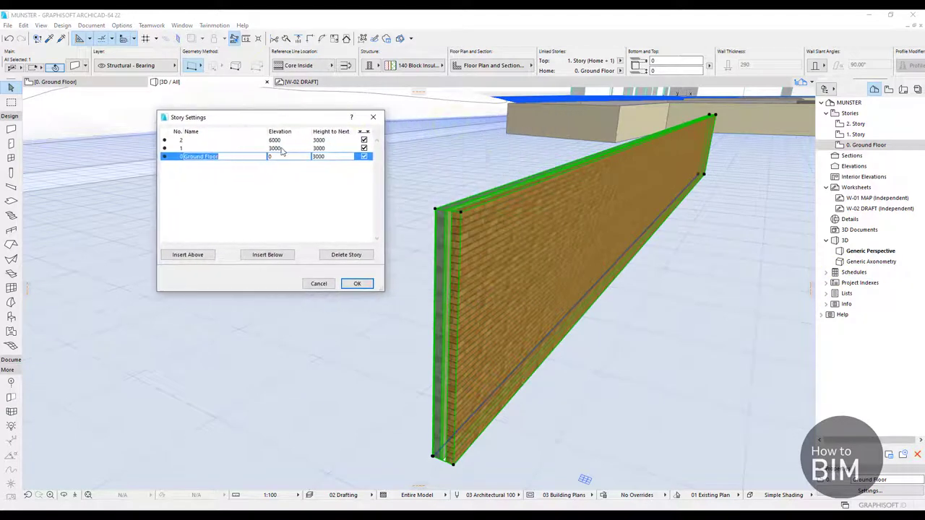
click(333, 156)
text(35)
click(356, 284)
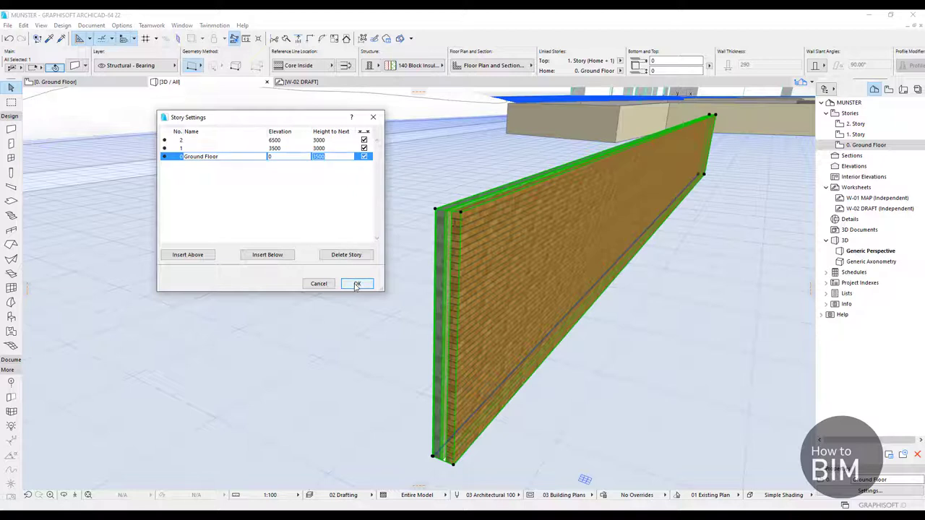
click(357, 284)
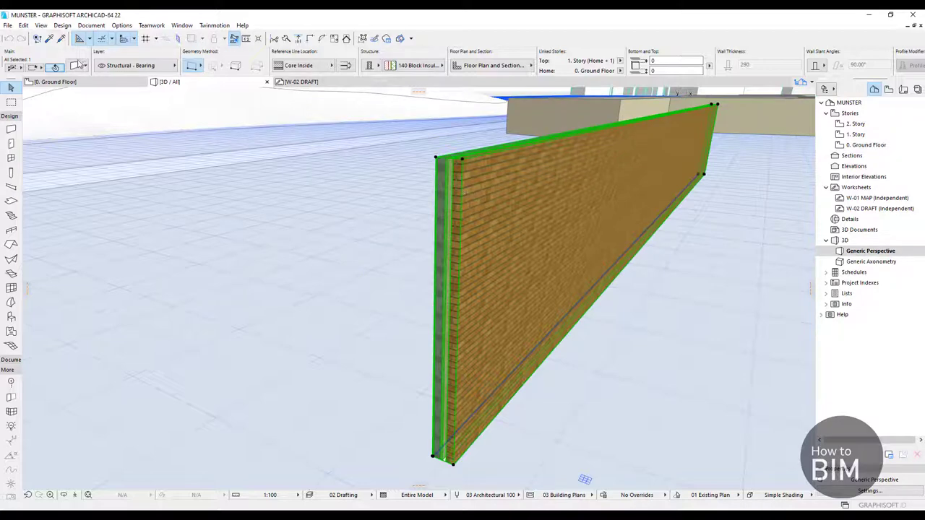
click(76, 70)
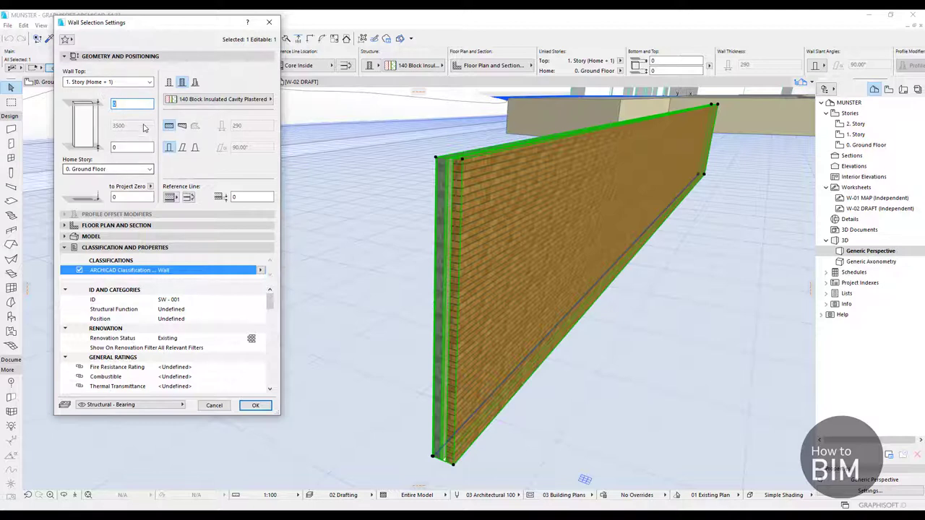
Cancel the wall settings and change the 0. Ground Floor story height from 3500 to 3000.
click(214, 406)
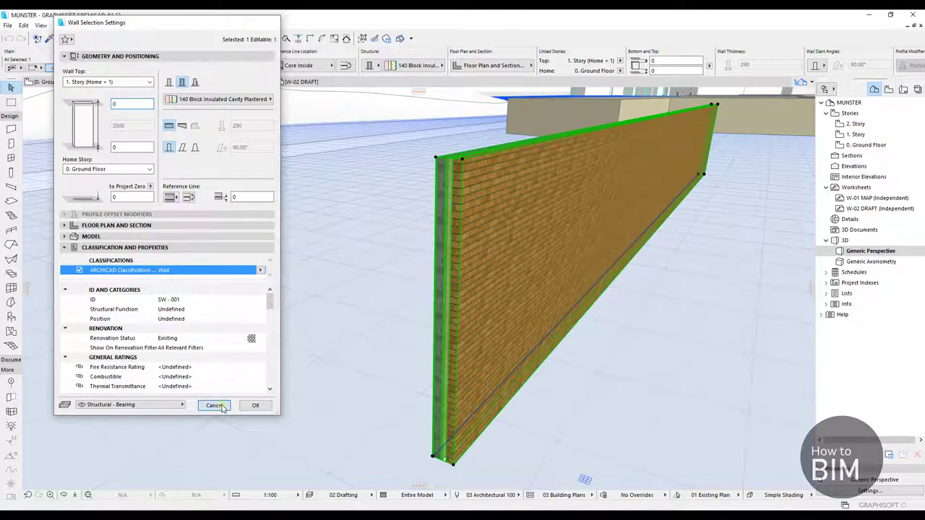
right_click(853, 147)
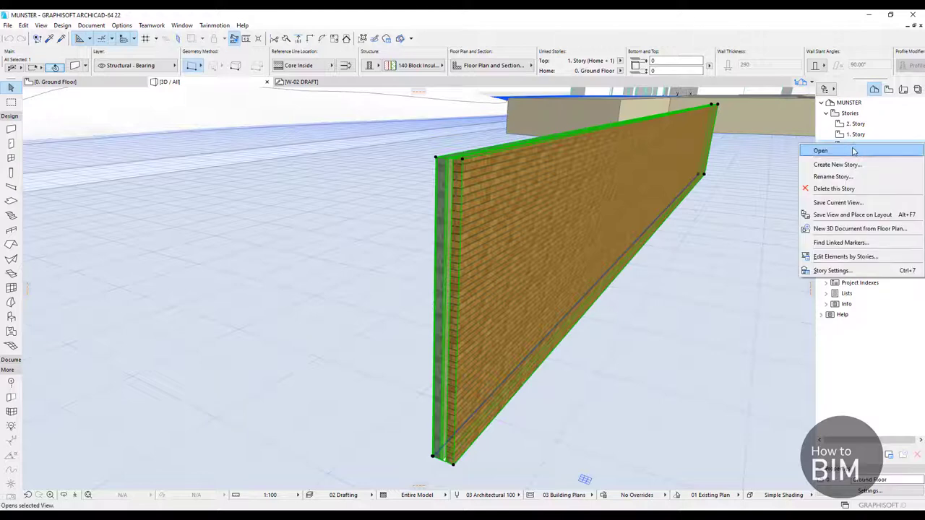
click(831, 272)
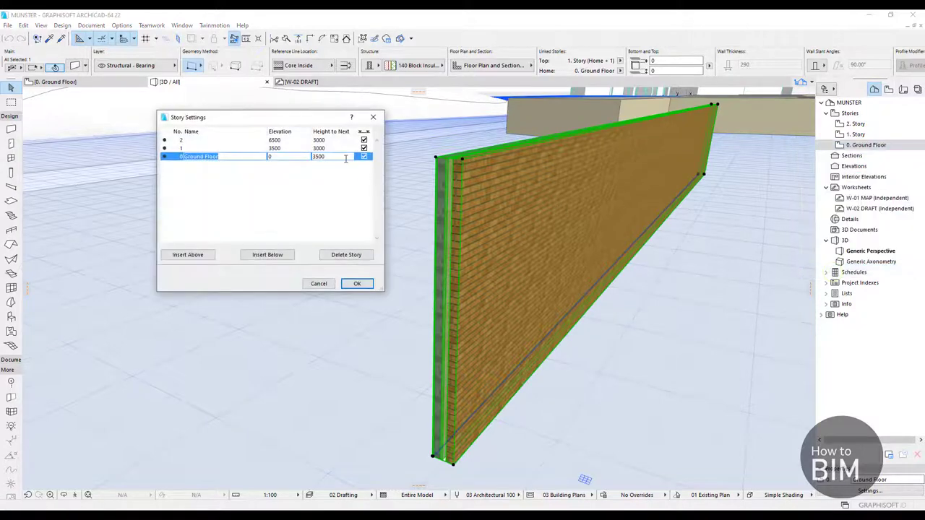
click(318, 156)
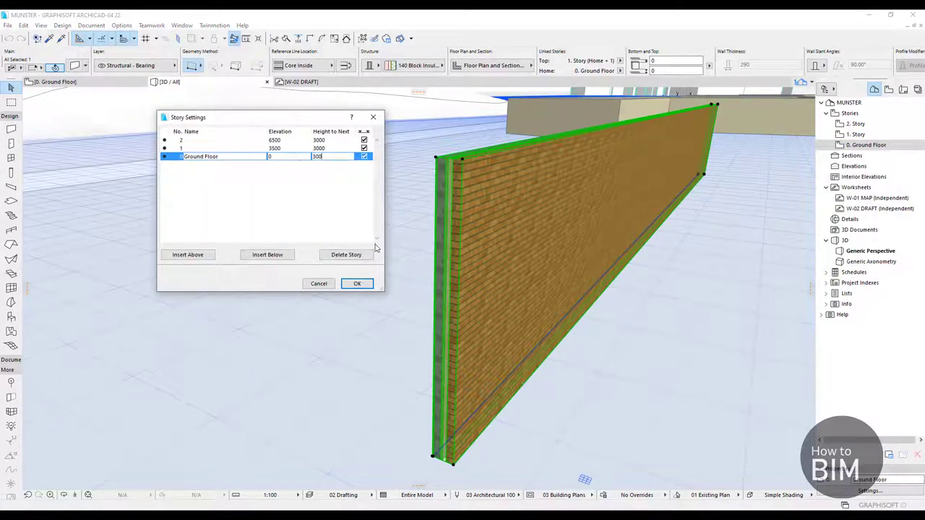
click(357, 283)
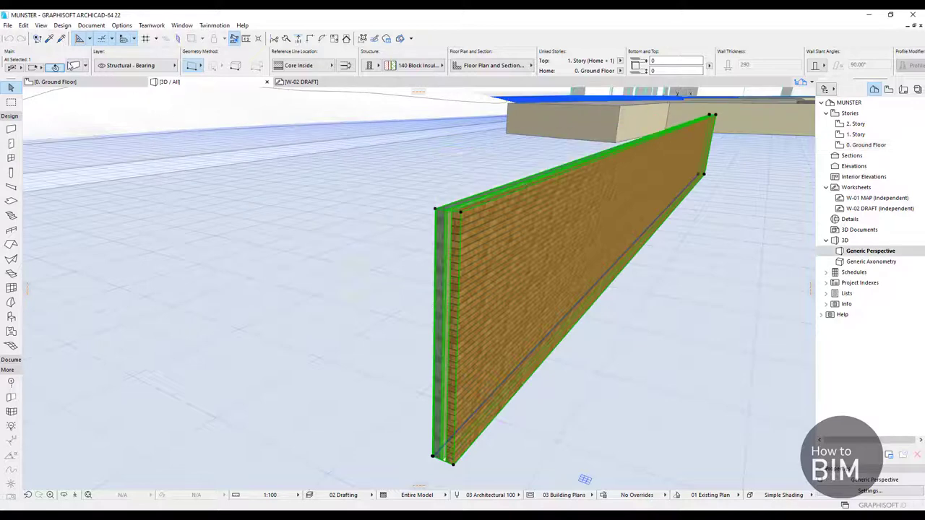
click(72, 66)
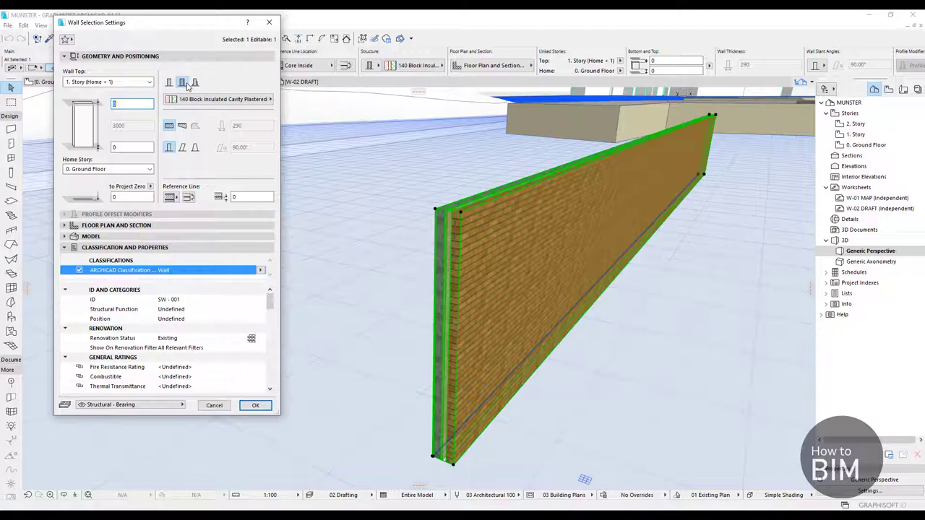
Try composite and complex profile structures, then keep the wall a basic GENERIC - STRUCTURAL wall.
click(190, 99)
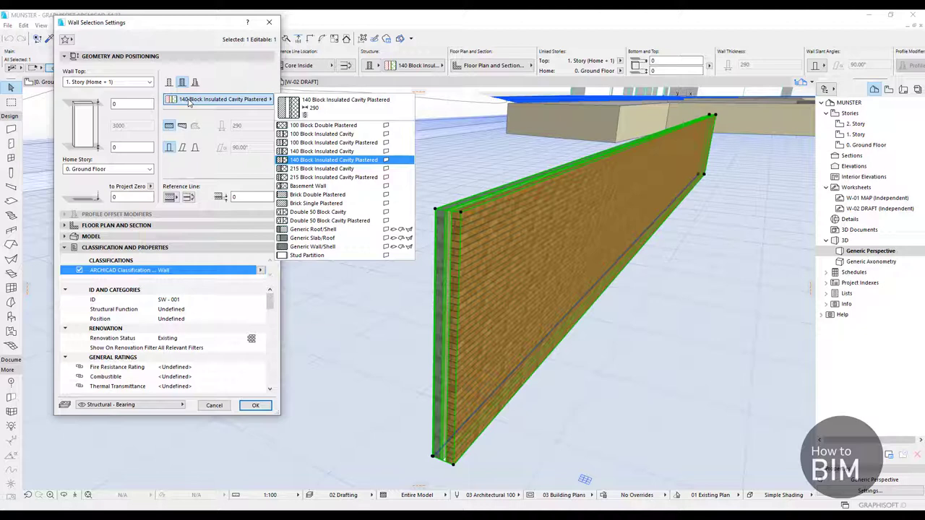
click(189, 100)
click(195, 81)
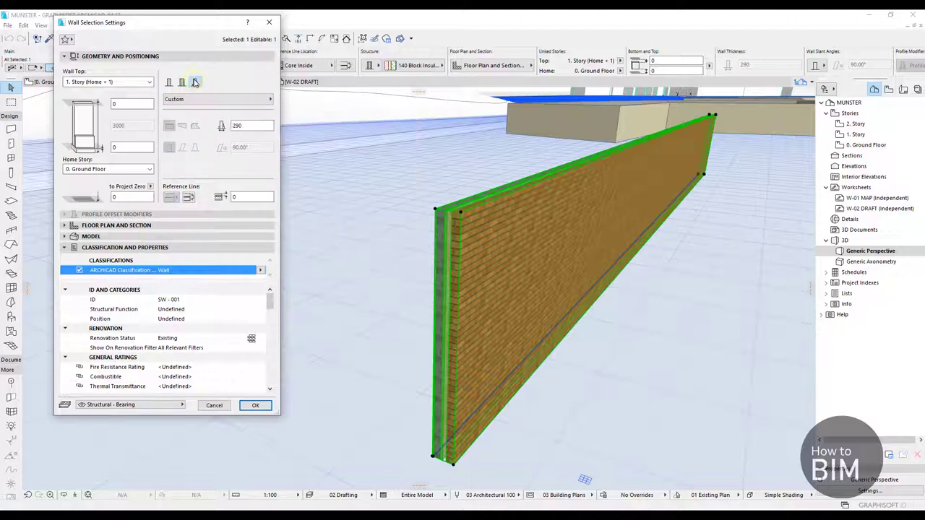
click(195, 99)
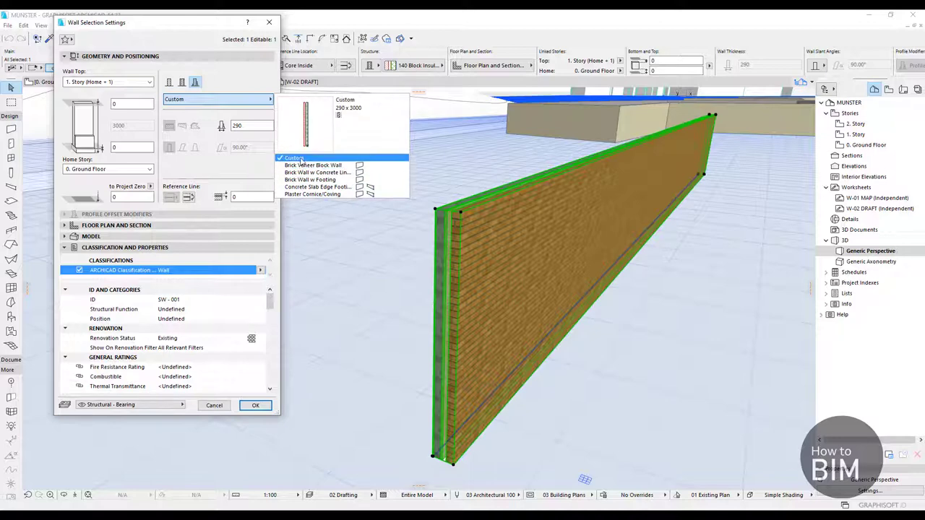
click(170, 84)
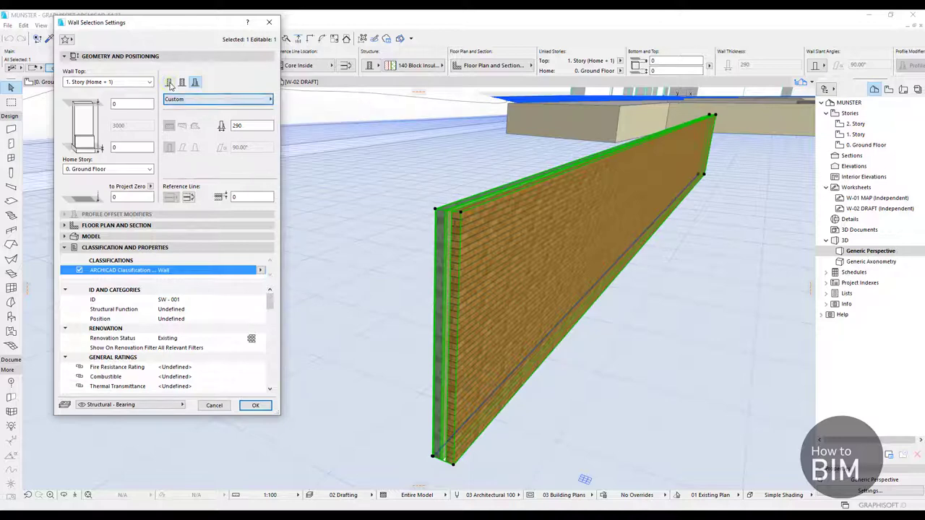
click(170, 85)
click(193, 101)
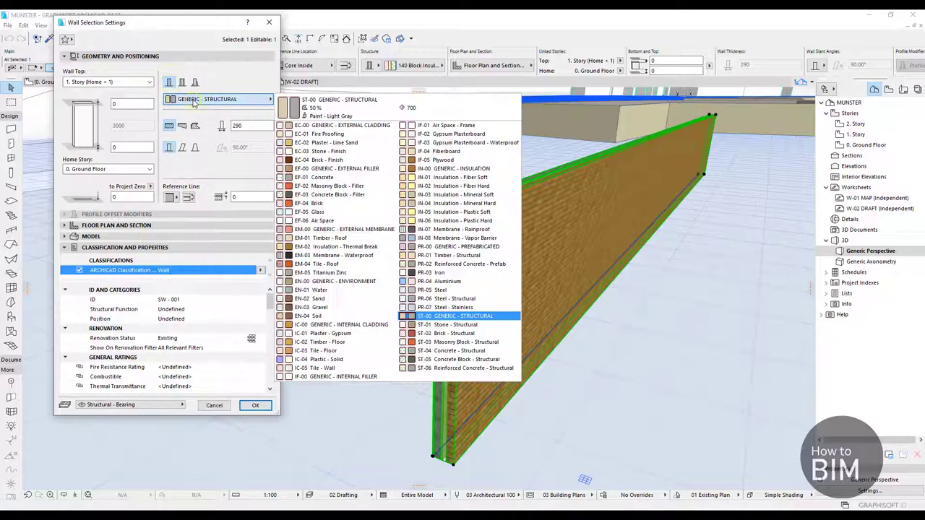
click(194, 101)
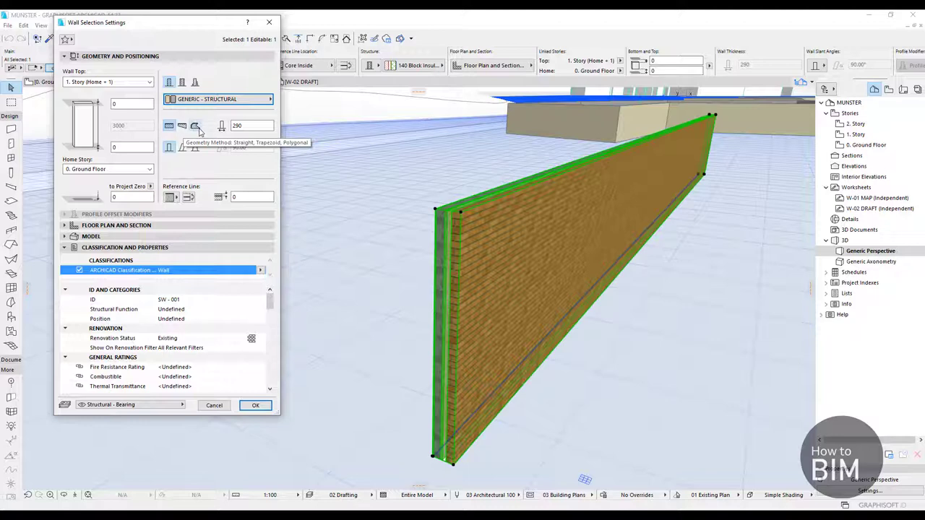
click(250, 126)
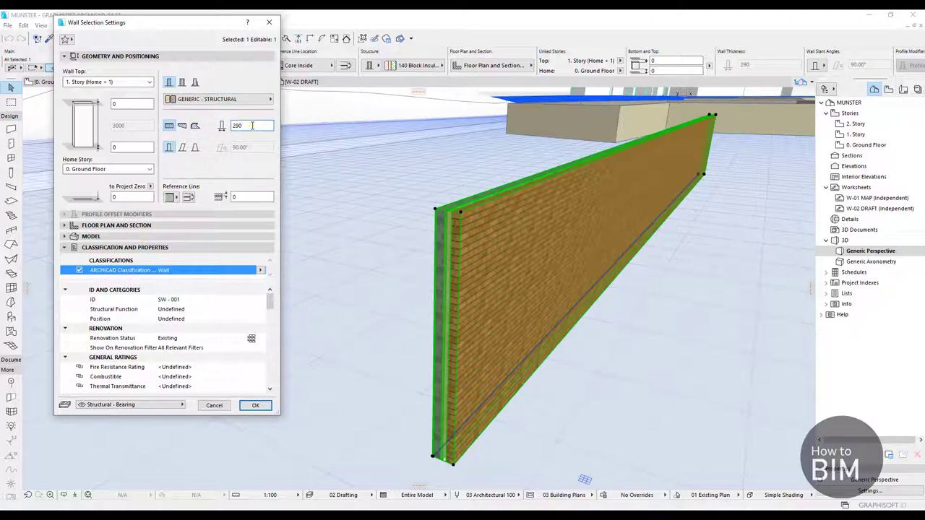
click(231, 99)
click(218, 99)
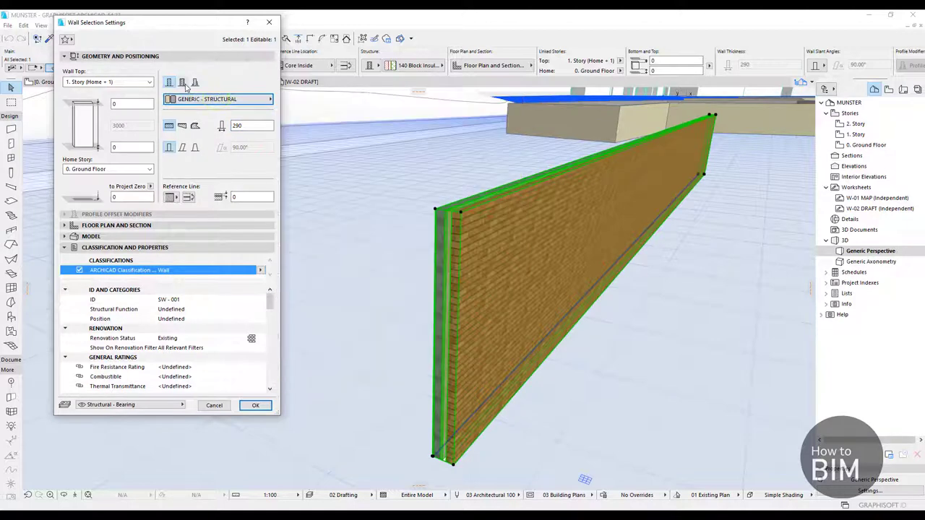
click(183, 83)
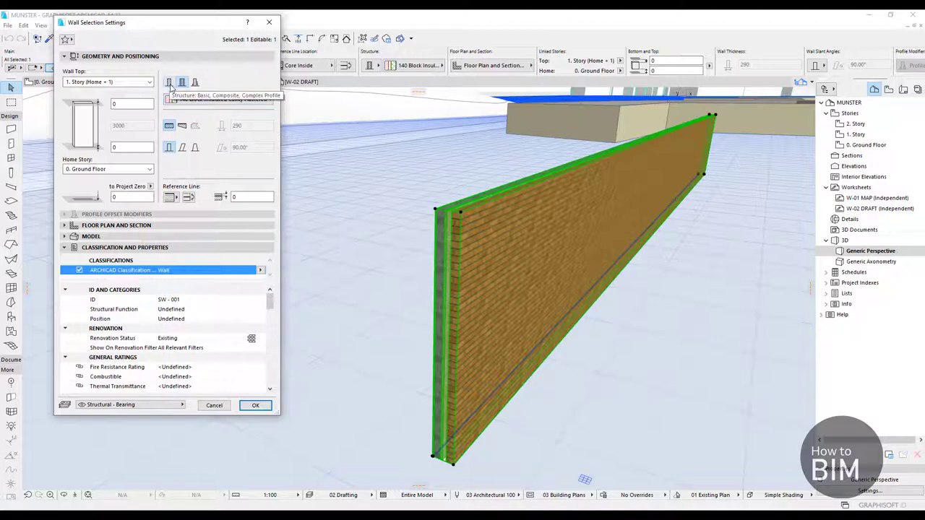
click(169, 83)
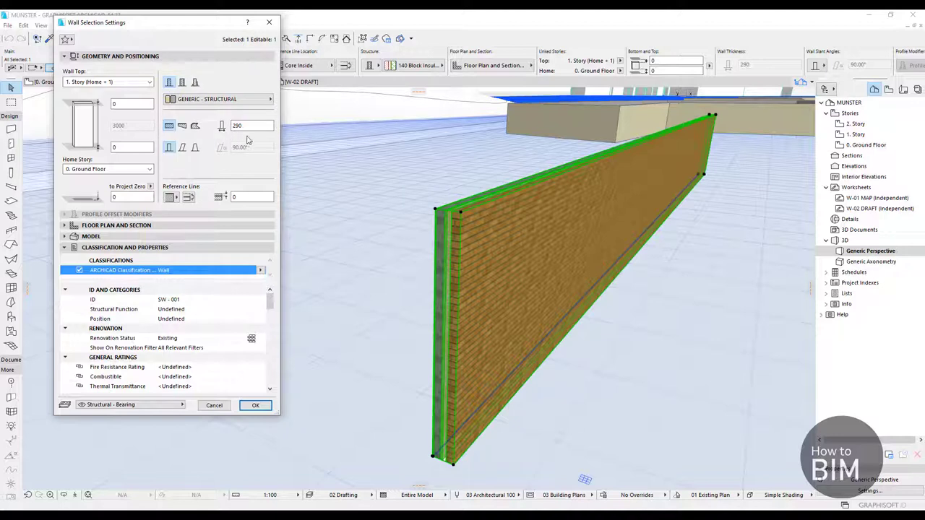
click(256, 125)
Set the wall thickness to 700 and its reference line to Inside Face, then apply.
double_click(256, 125)
text(30)
key(BackSpace)
key(BackSpace)
key(BackSpace)
text(500)
double_click(249, 126)
text(700)
click(171, 198)
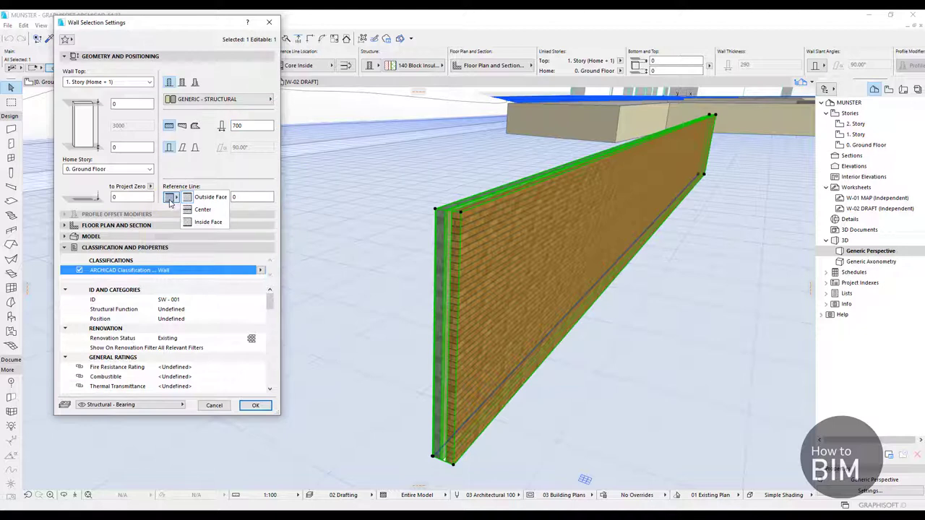
click(189, 209)
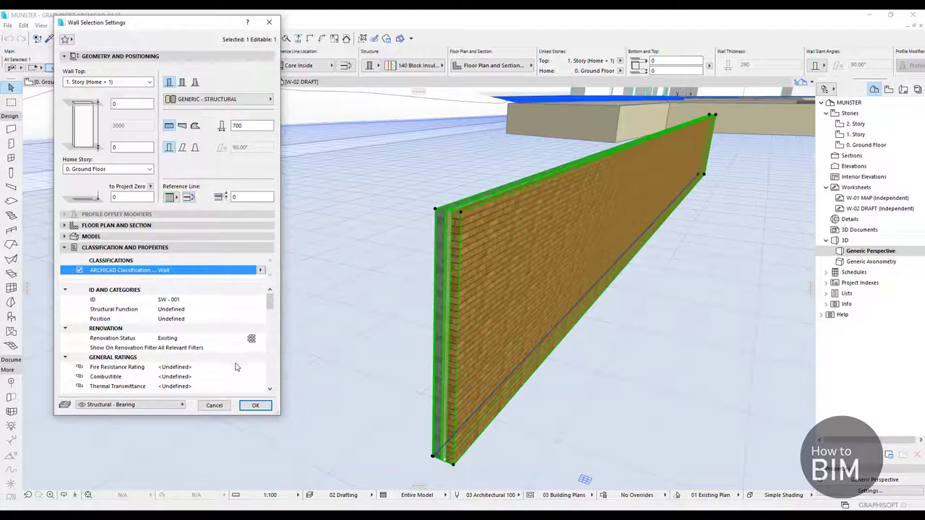
click(259, 407)
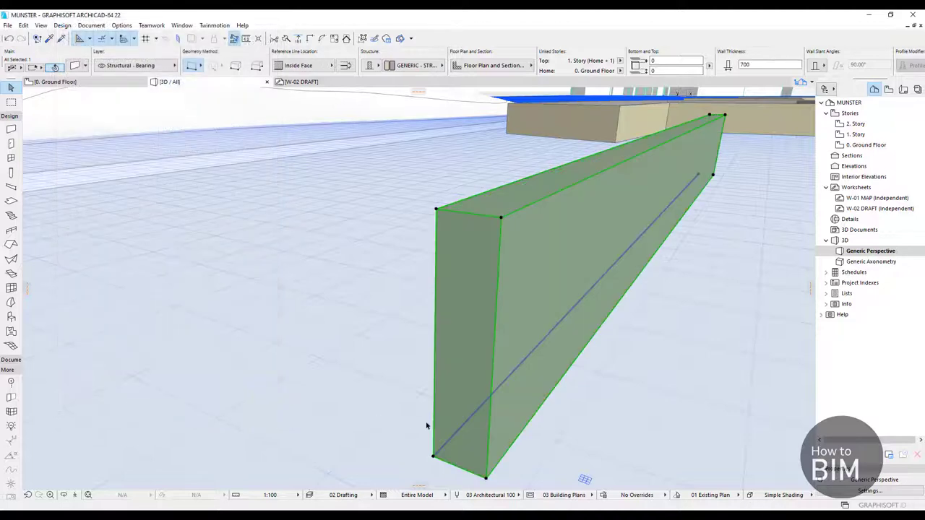
Toggle the wall to Composite and back to basic structure, then enter a 100 reference line offset.
click(75, 65)
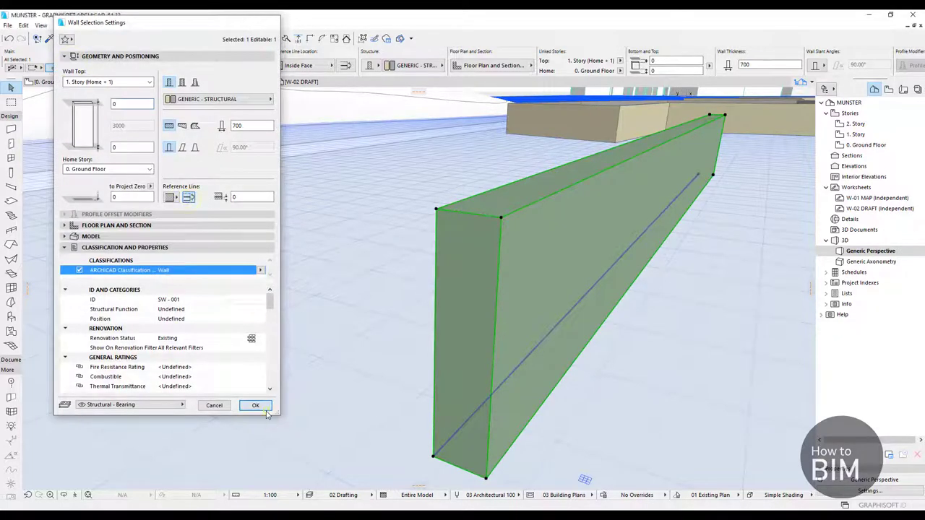
click(255, 405)
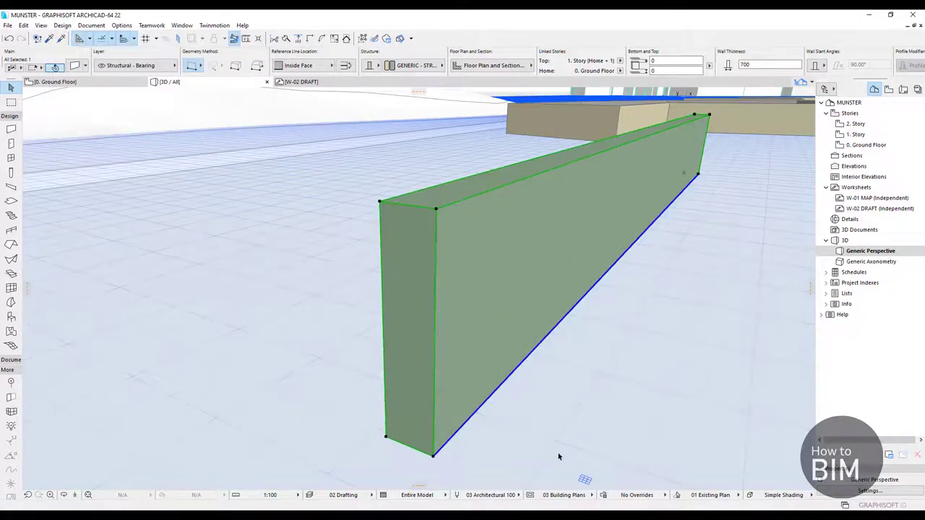
click(75, 65)
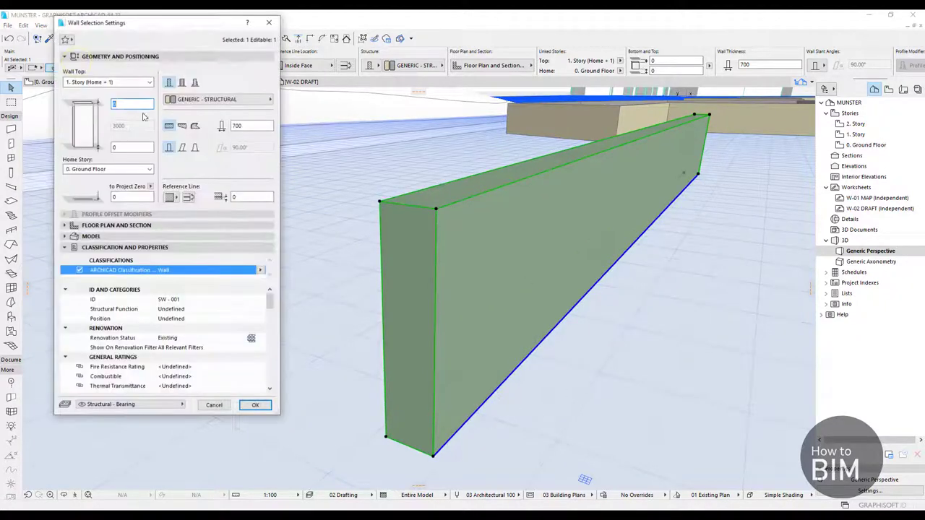
click(189, 197)
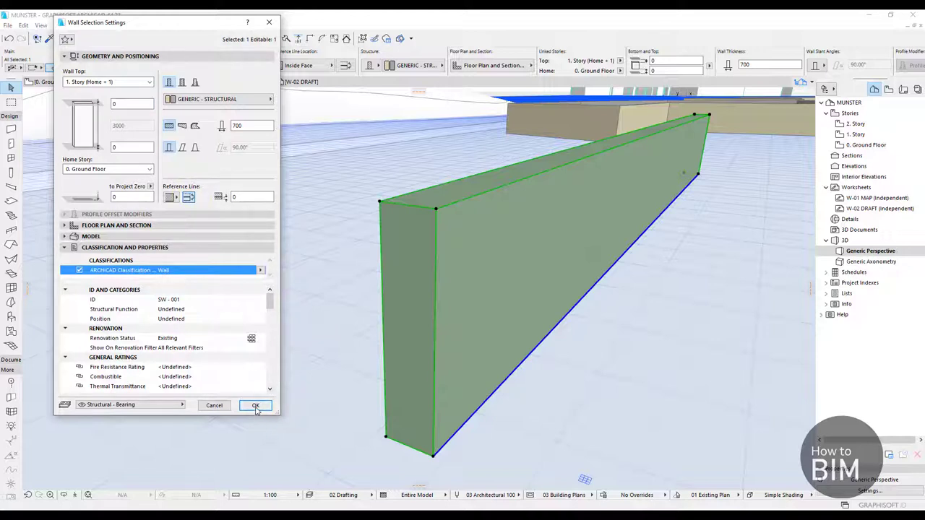
click(182, 82)
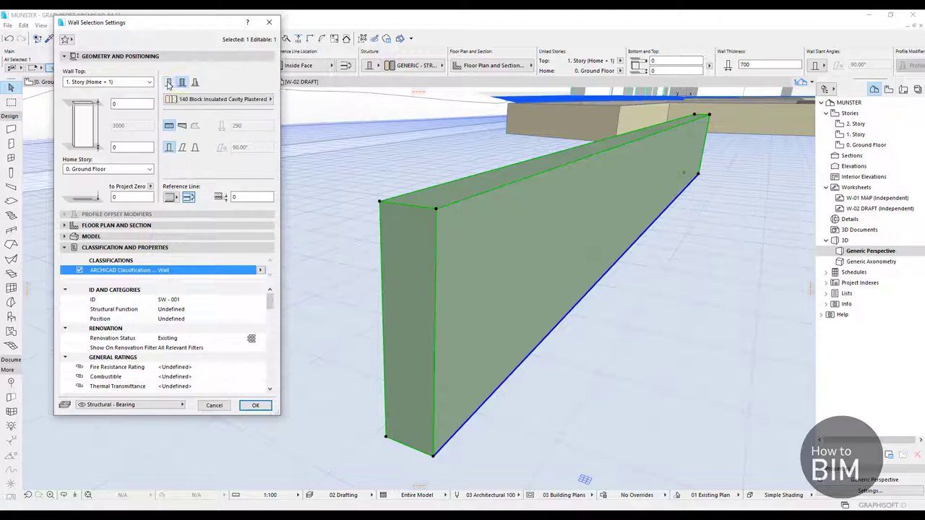
click(169, 82)
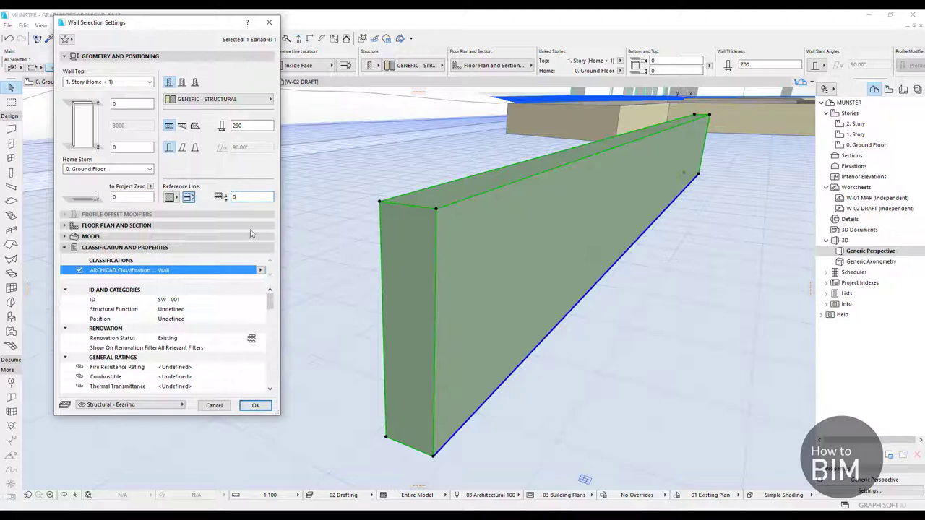
click(255, 405)
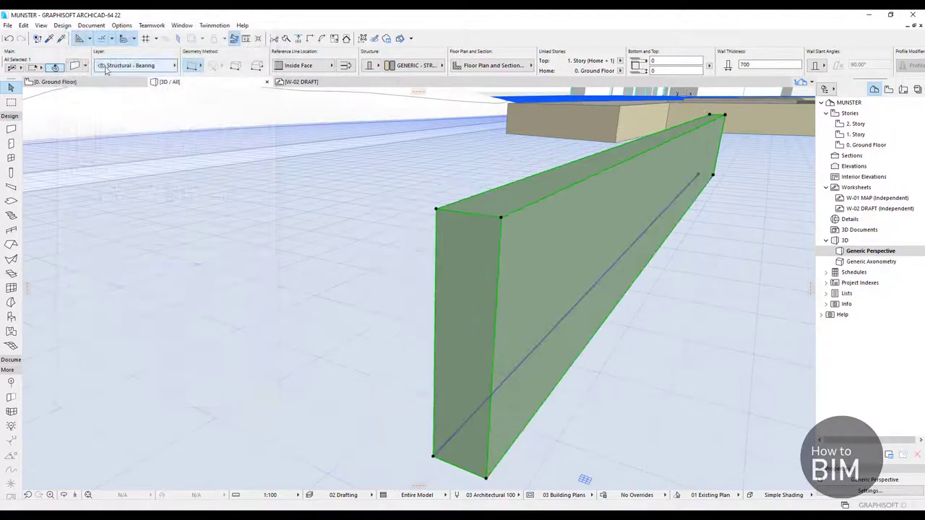
click(75, 66)
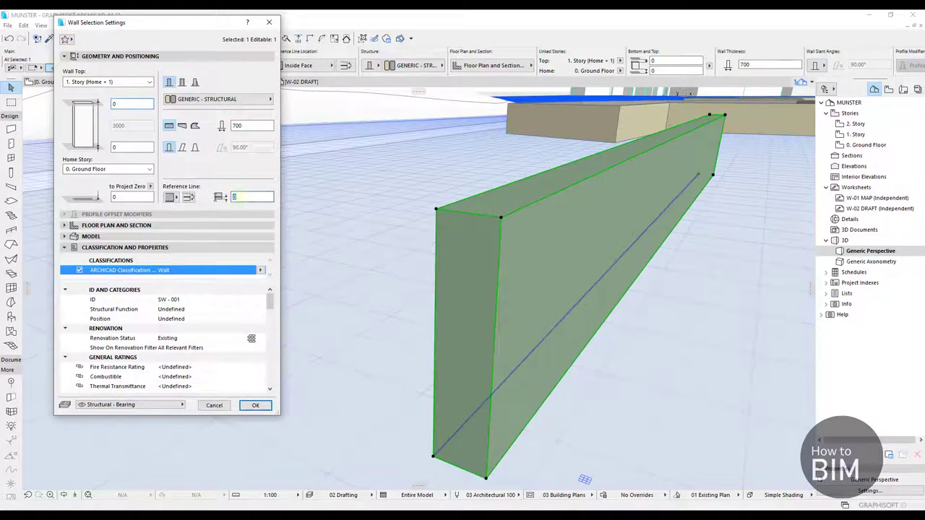
text(100)
Apply the 100 offset, then set the reference line offset to 0 and expand Floor Plan and Section.
click(255, 404)
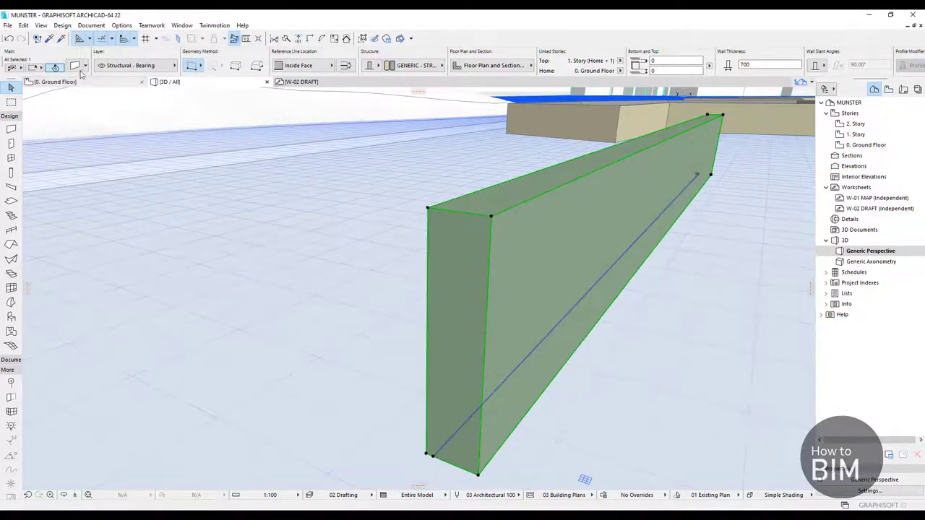
key(ctrl+t)
double_click(244, 197)
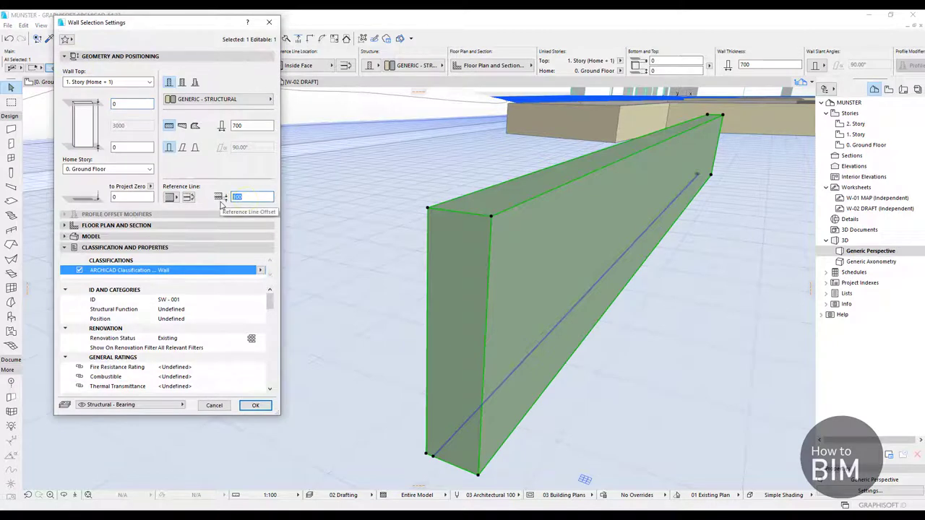
text(0)
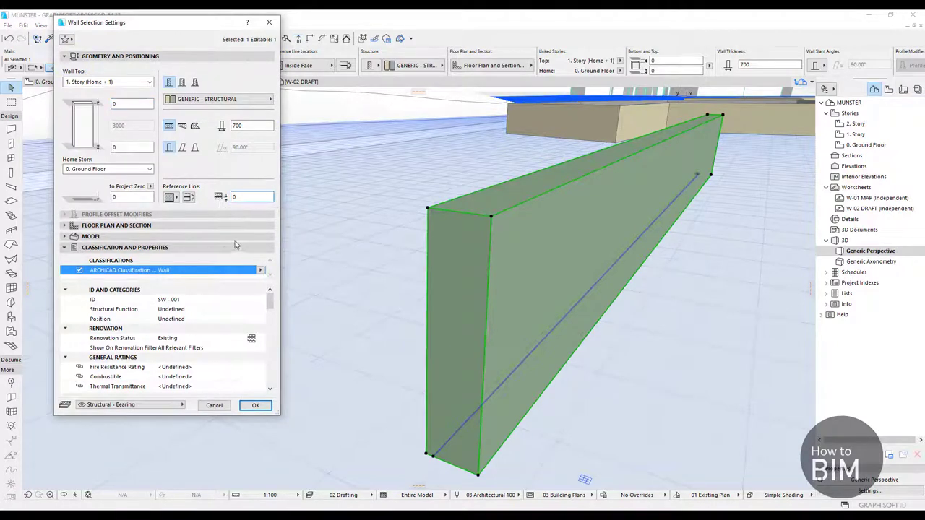
click(119, 225)
scroll(236, 263, down, 3)
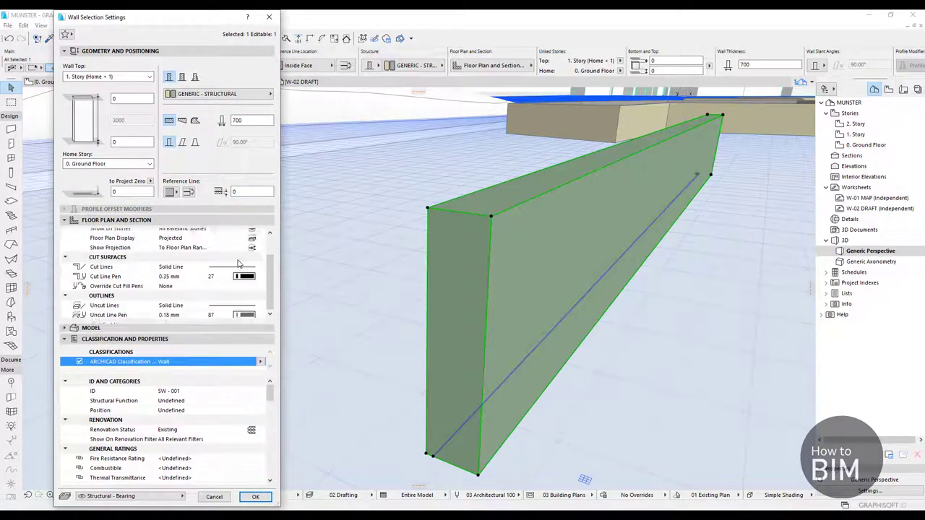
scroll(238, 263, up, 3)
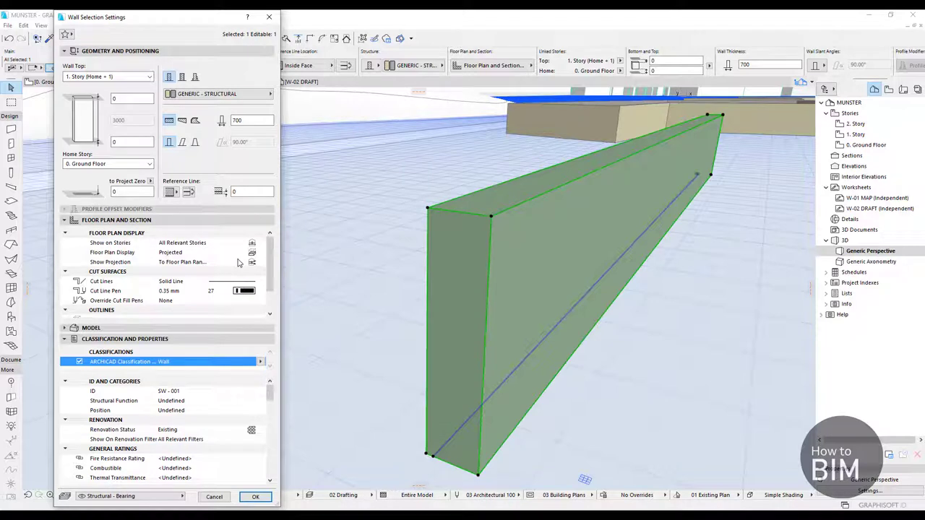
scroll(225, 261, down, 1)
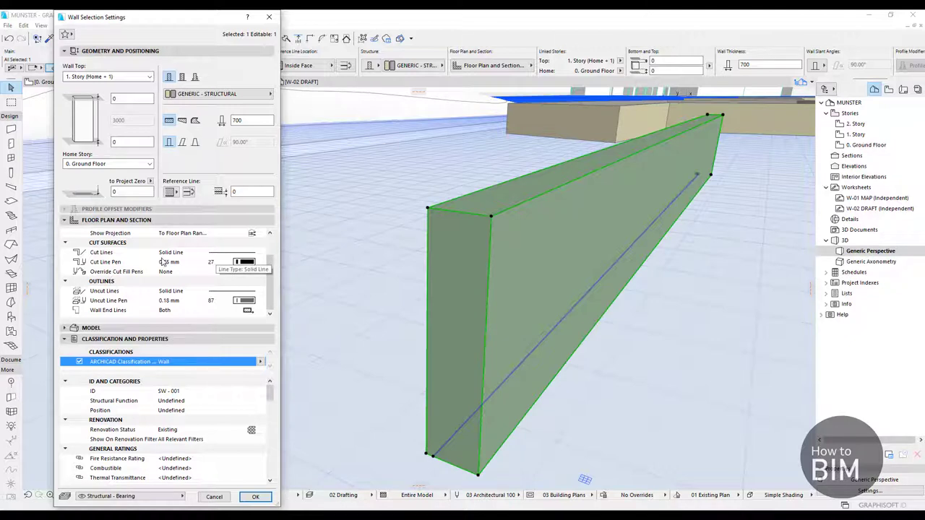
Override and link all three wall surfaces to Paint - Titanium White, and apply.
click(115, 326)
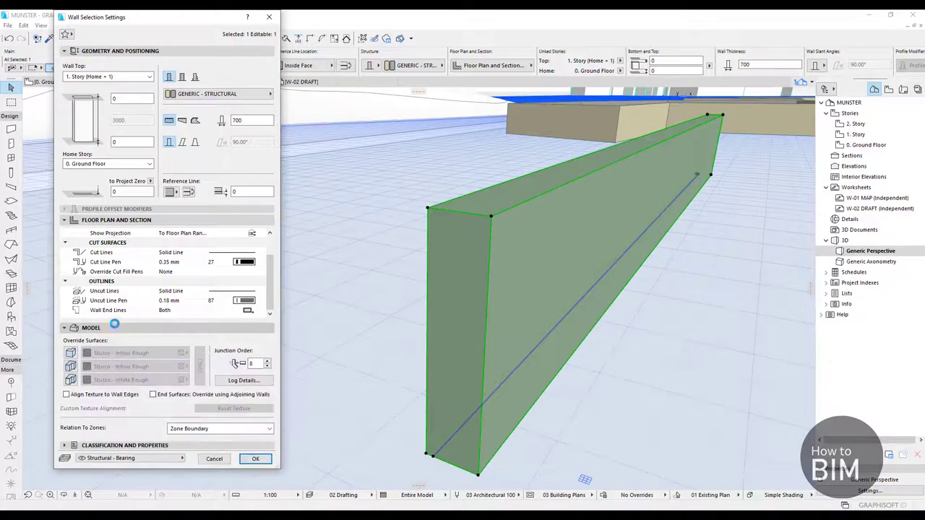
click(70, 352)
click(70, 366)
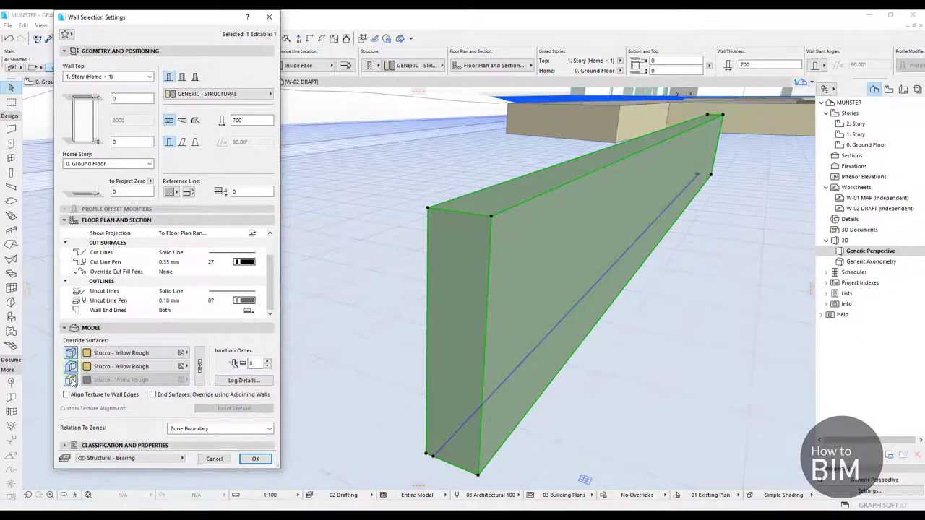
click(71, 380)
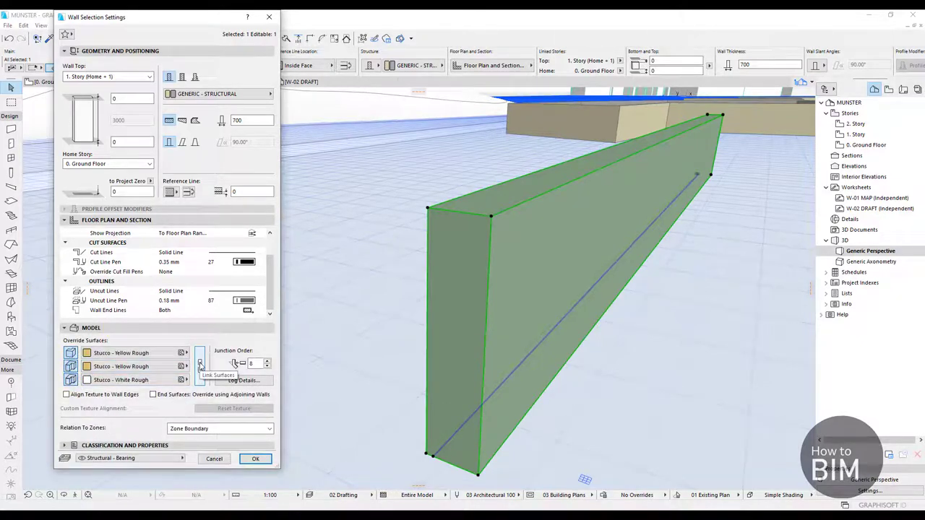
click(200, 366)
click(184, 353)
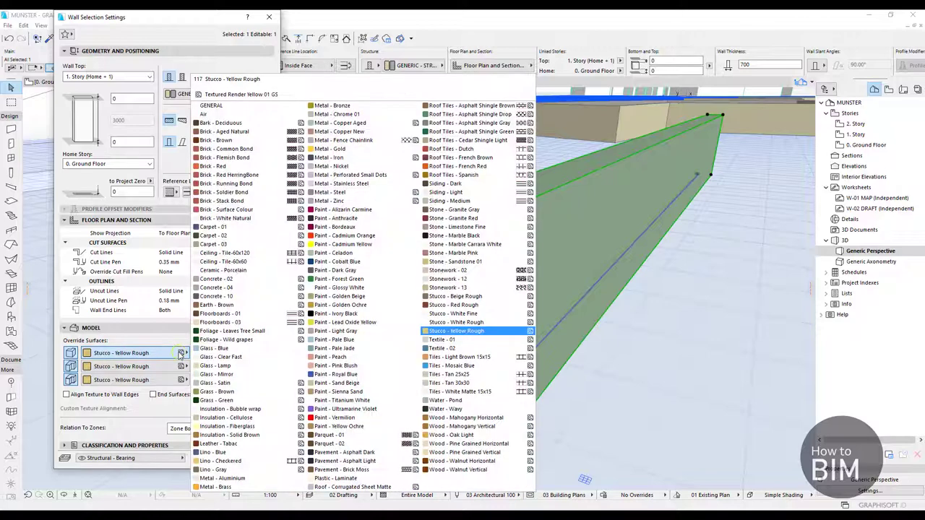
click(339, 401)
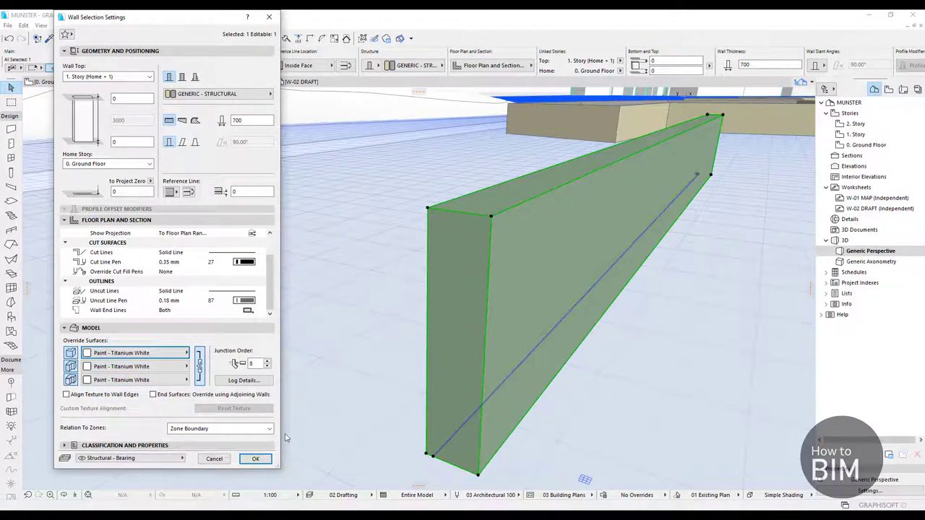
click(255, 459)
click(316, 350)
scroll(469, 335, down, 10)
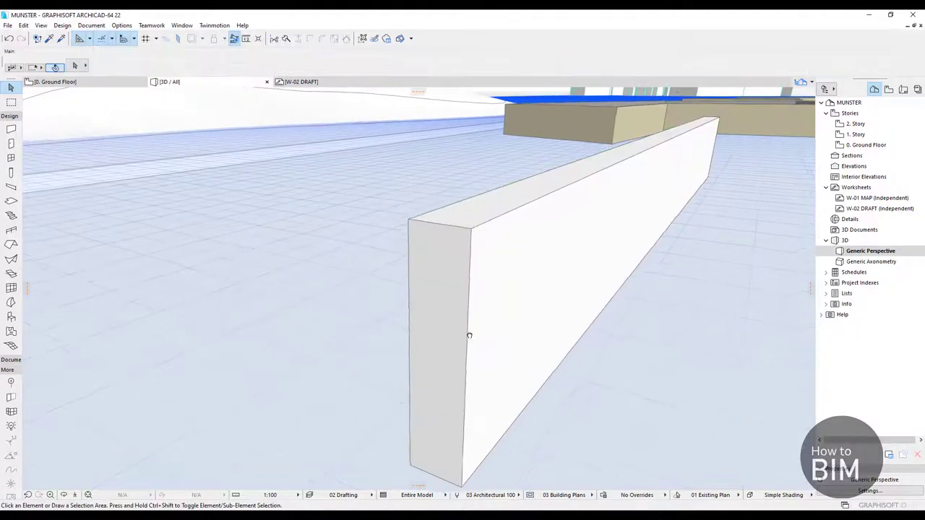
Pick up the test wall's settings and magic-wand a wall along the island's site boundary.
scroll(336, 311, up, 2)
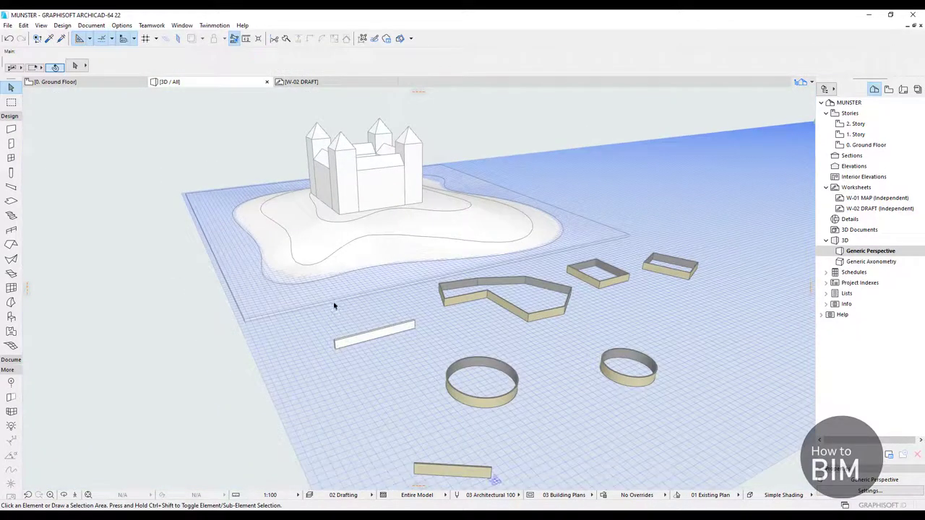
alt+click(360, 343)
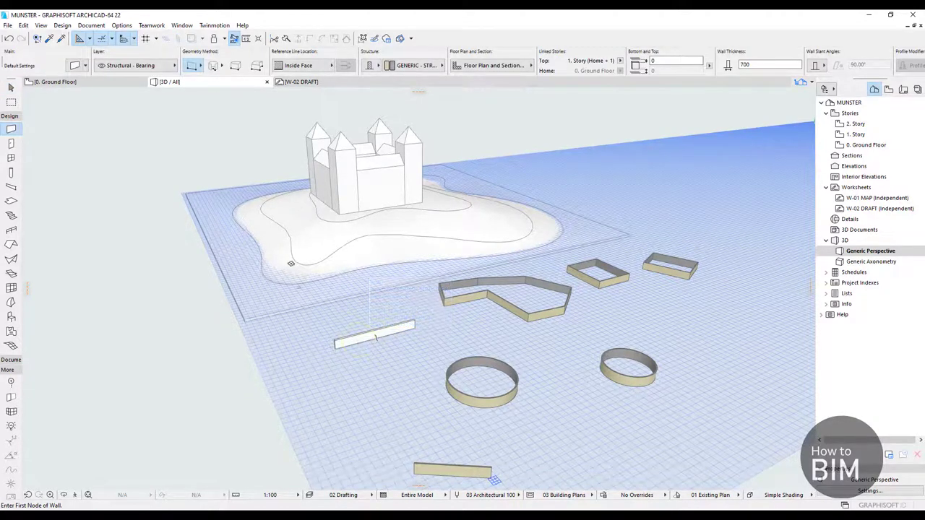
scroll(291, 264, up, 3)
shift+middle_drag(282, 130, 270, 226)
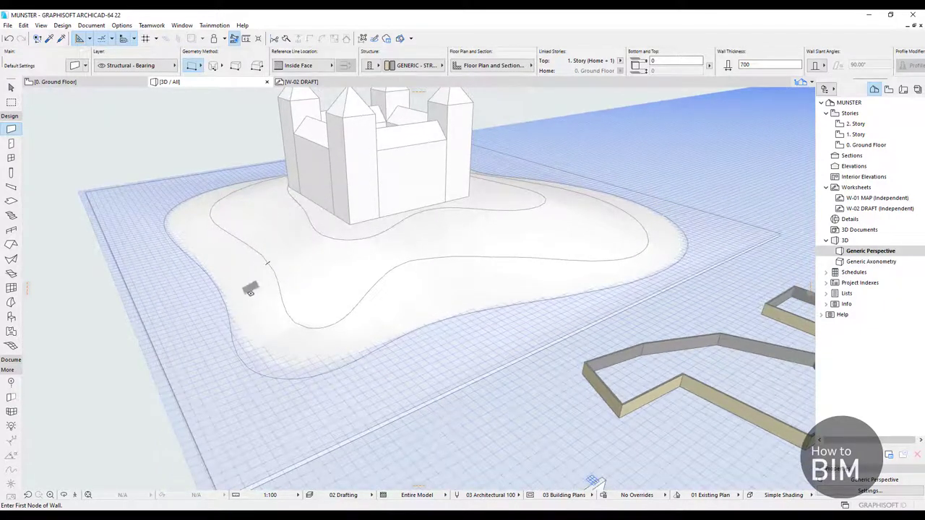
middle_drag(248, 295, 292, 245)
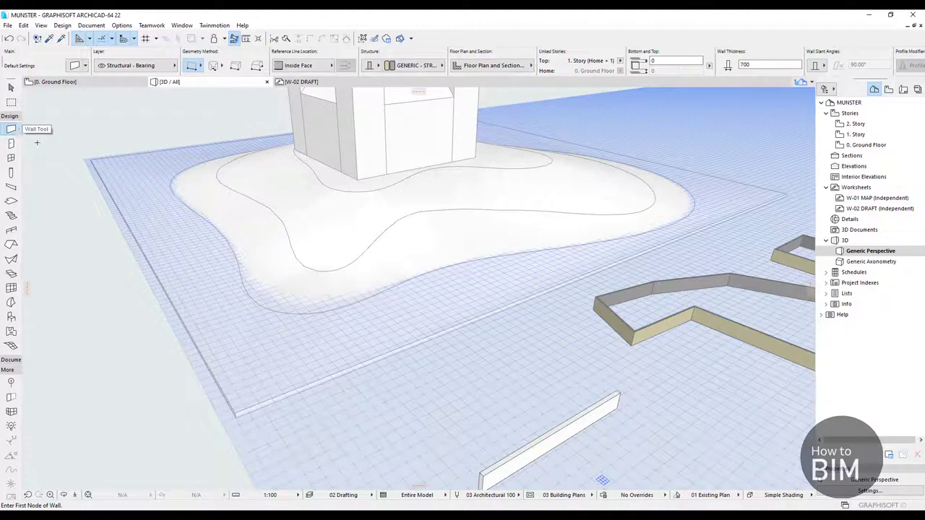
click(266, 308)
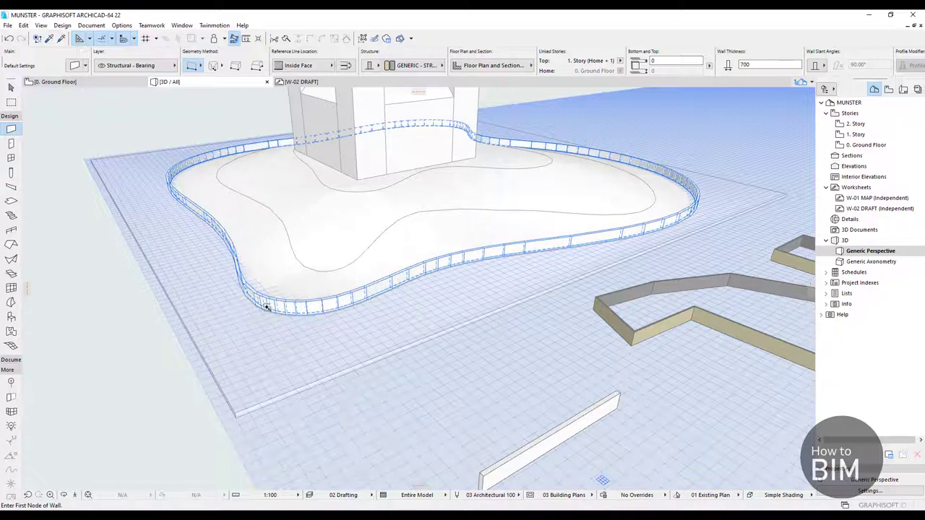
key(Escape)
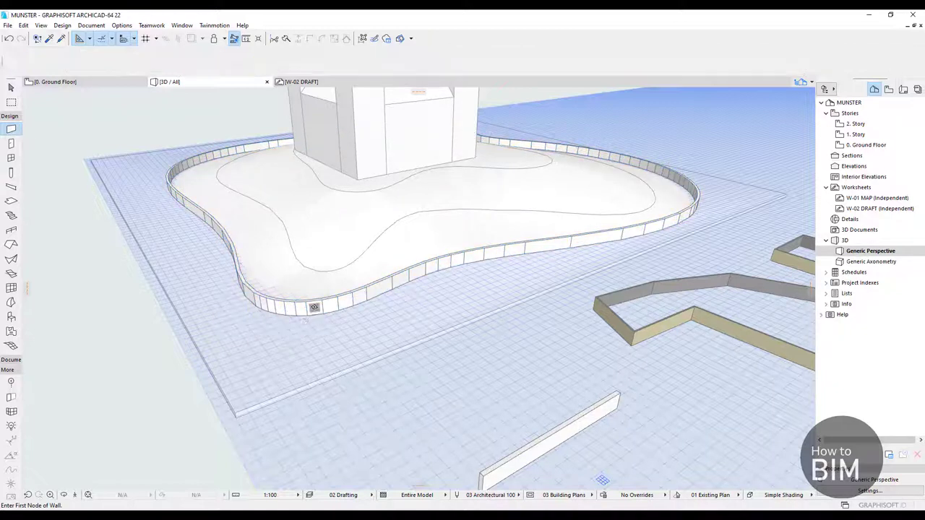
drag(288, 299, 282, 248)
scroll(280, 247, up, 3)
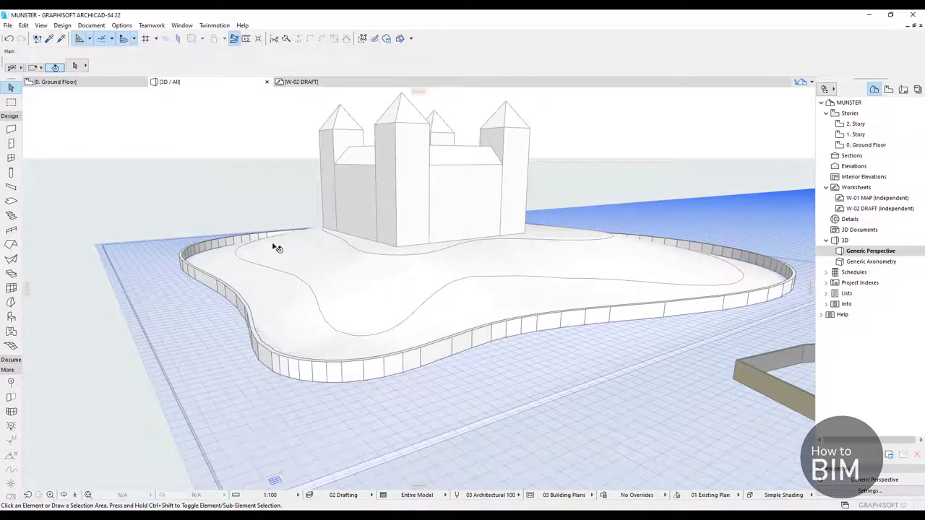
Undo the boundary wall and magic-wand a new curved wall along the island's terrain contour.
key(ctrl+z)
scroll(310, 248, up, 2)
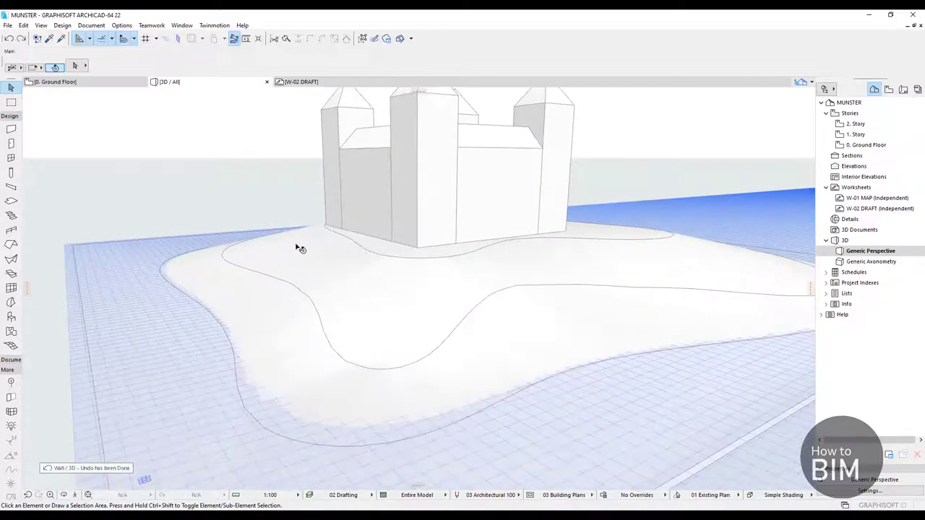
key(w)
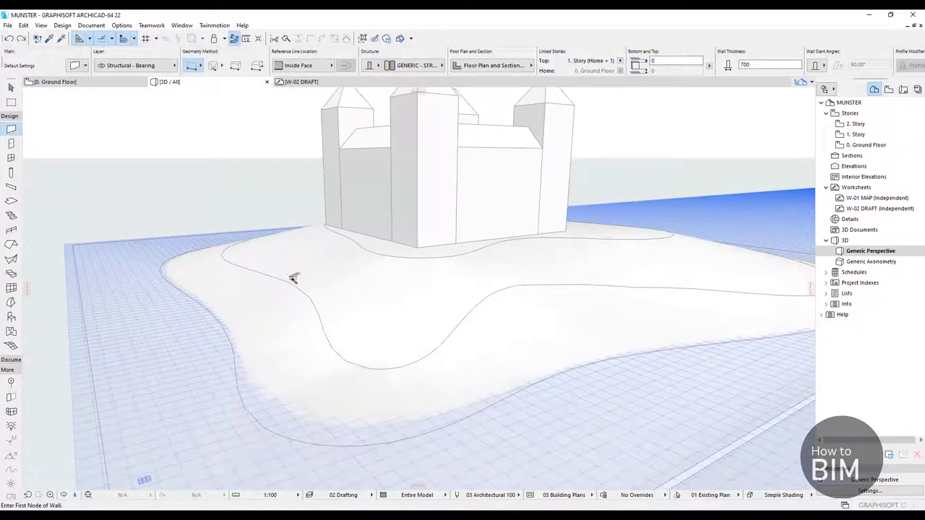
key(space)
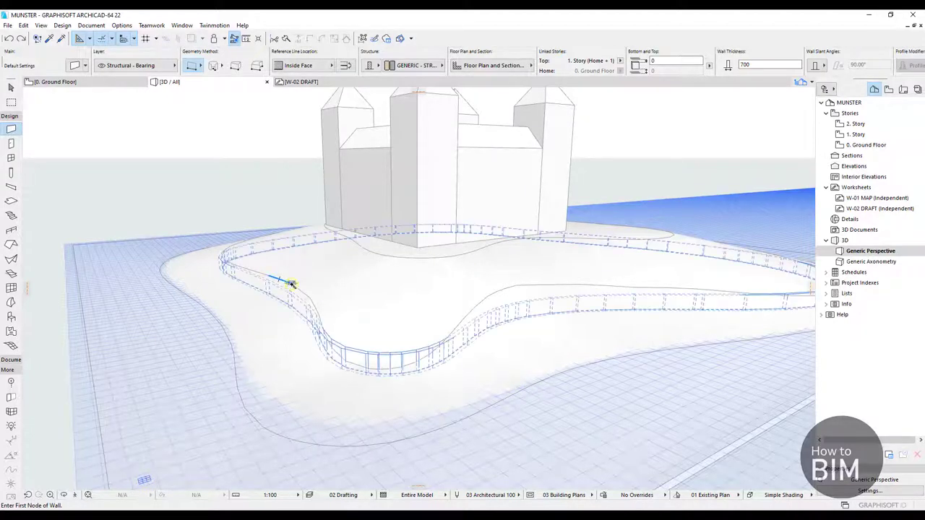
click(292, 283)
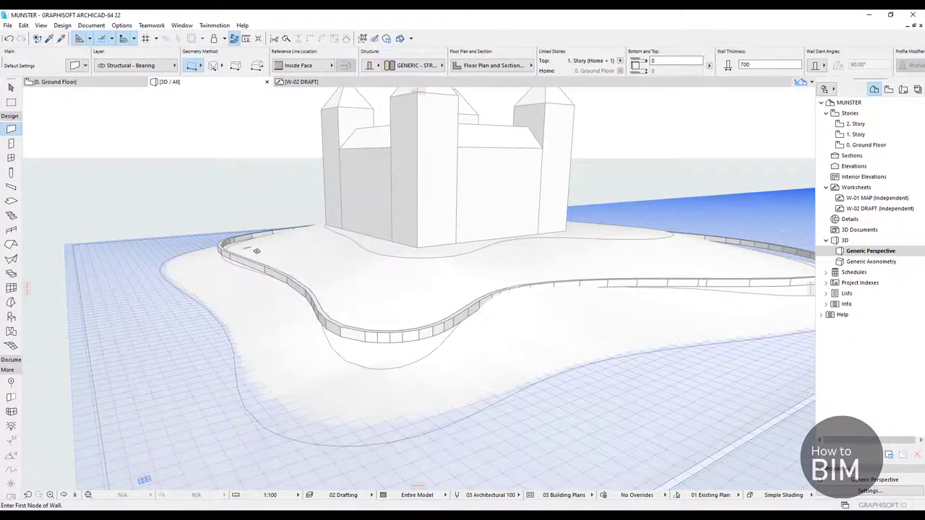
key(Escape)
scroll(326, 285, down, 3)
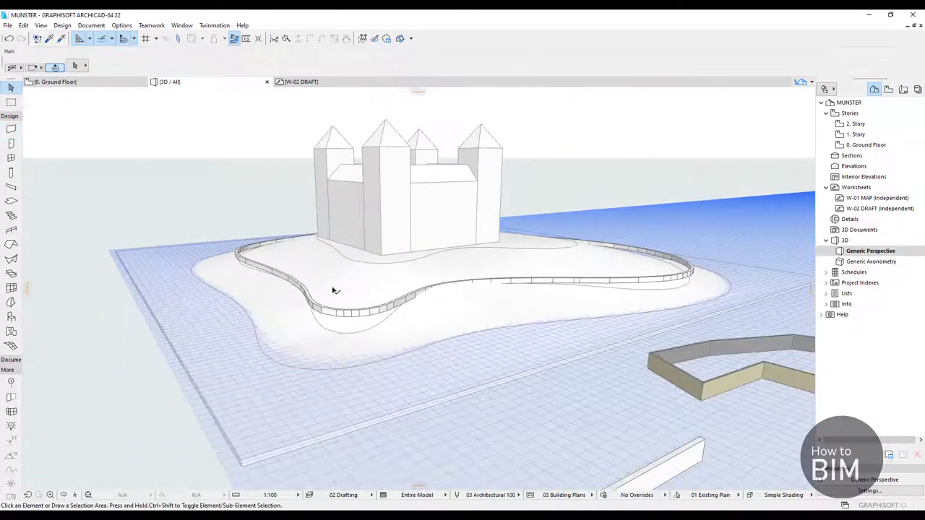
shift+middle_drag(335, 290, 483, 314)
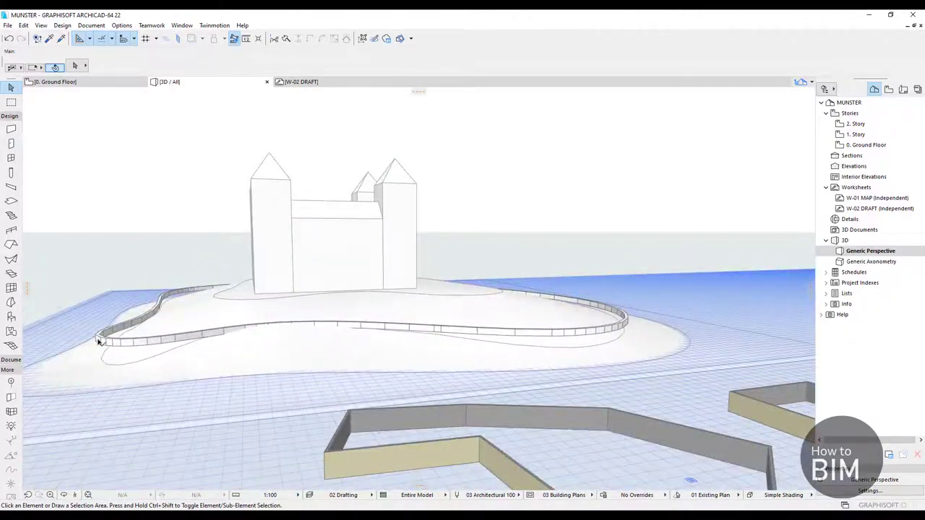
scroll(99, 341, up, 3)
shift+middle_drag(112, 345, 219, 356)
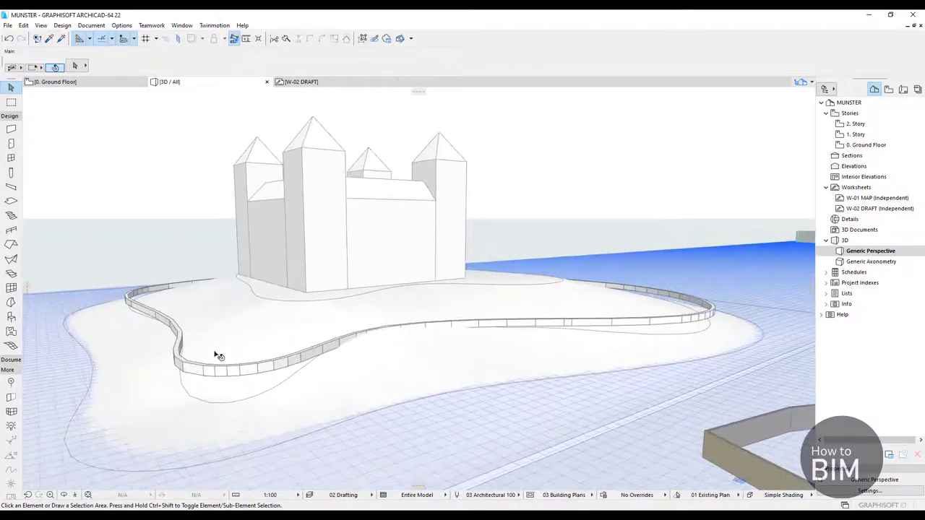
Select one short segment of the curved contour wall and orbit around the island.
click(190, 373)
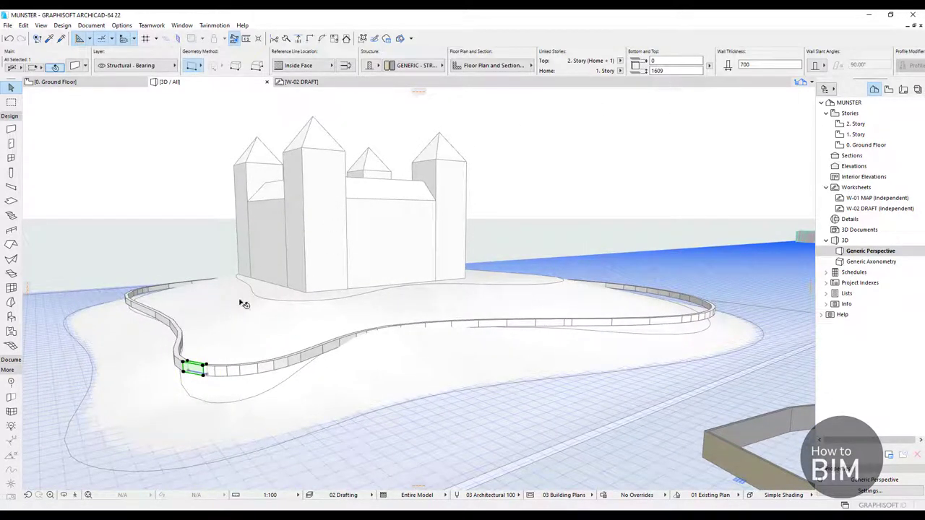
shift+middle_drag(244, 304, 275, 296)
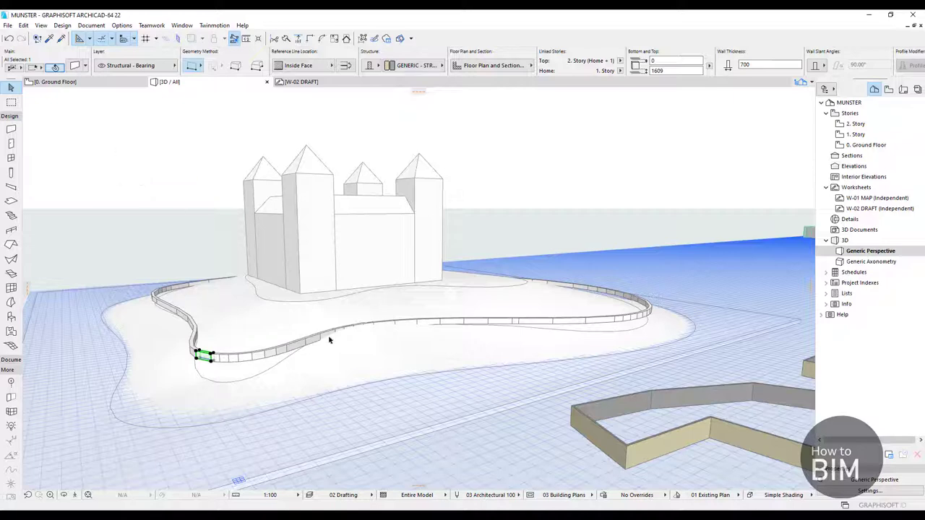
shift+middle_drag(195, 292, 221, 275)
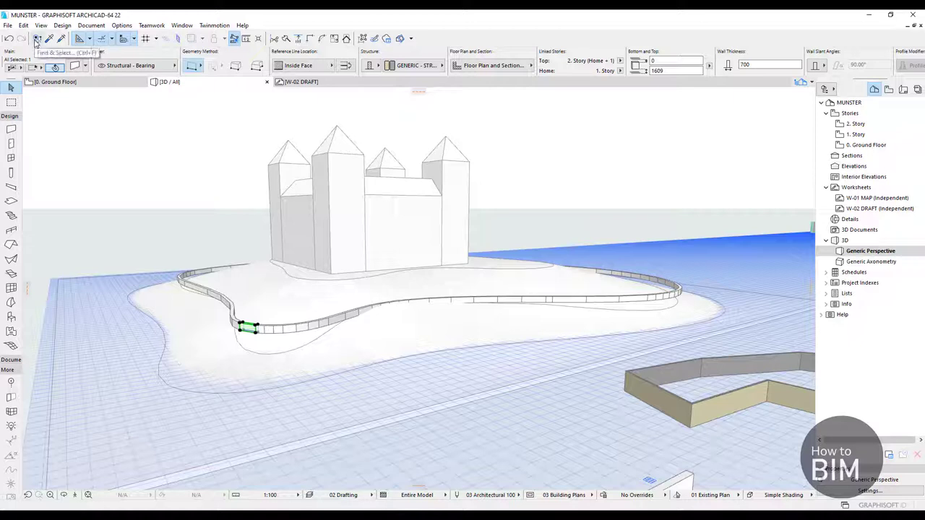
Open Find & Select and load its criteria from the selected wall.
key(ctrl+f)
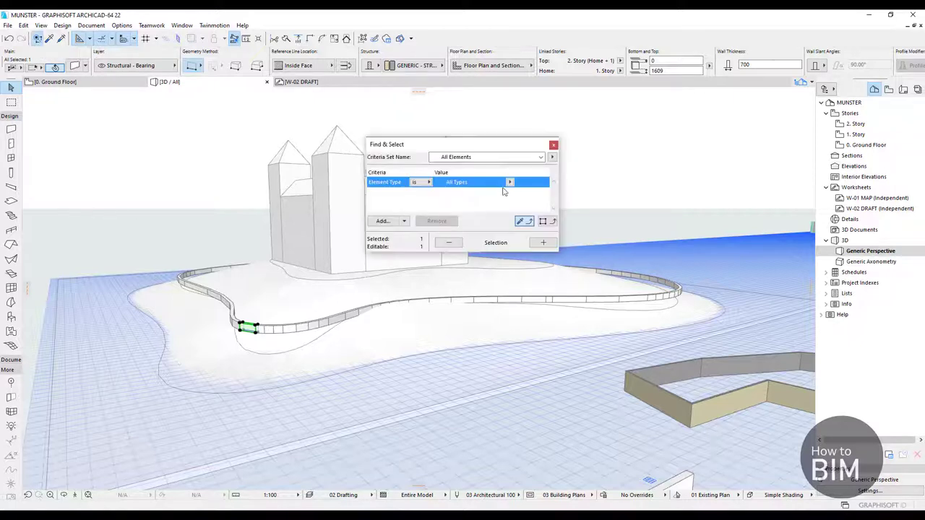
drag(490, 143, 166, 115)
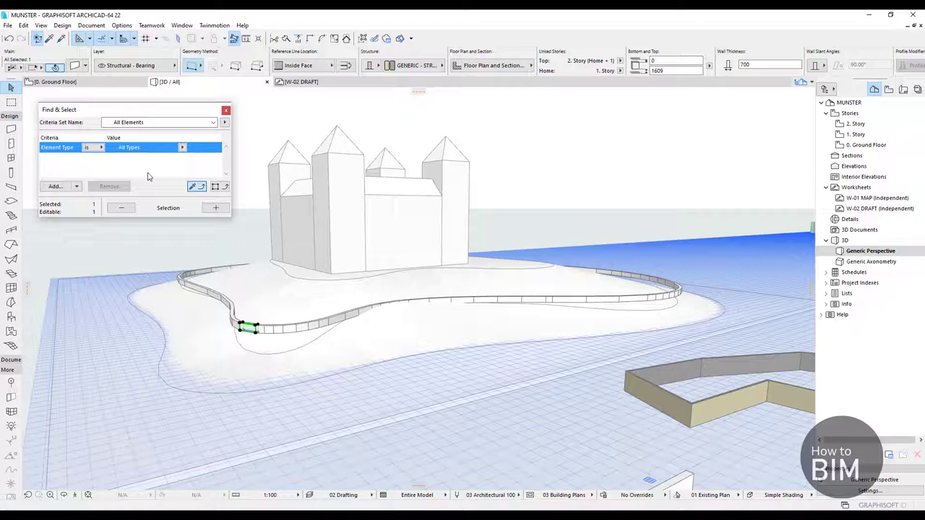
click(216, 186)
Add Building Material and Surface criteria and select all 105 matching walls.
click(57, 186)
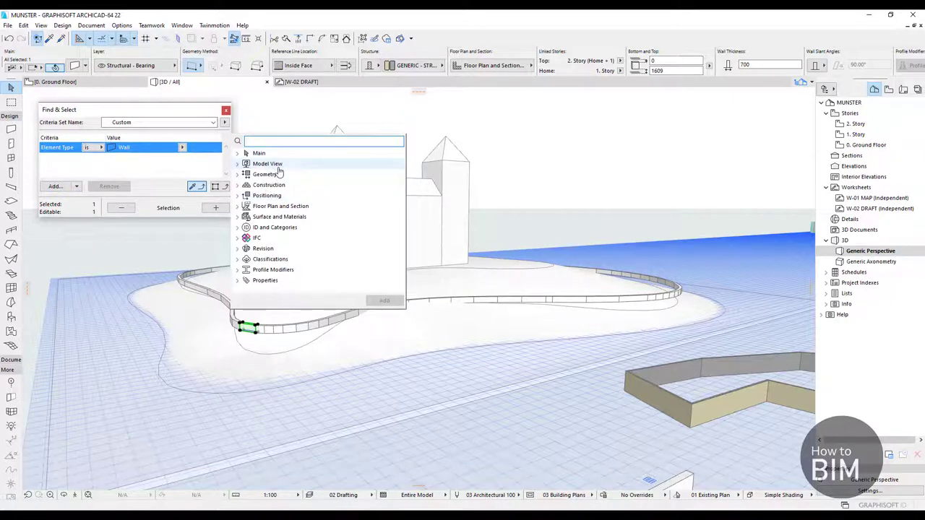
text(ma)
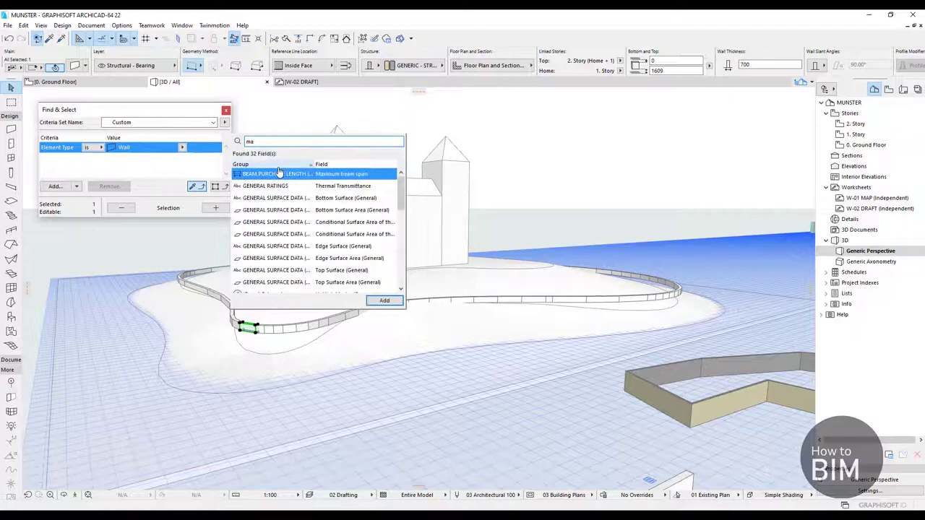
text(ter)
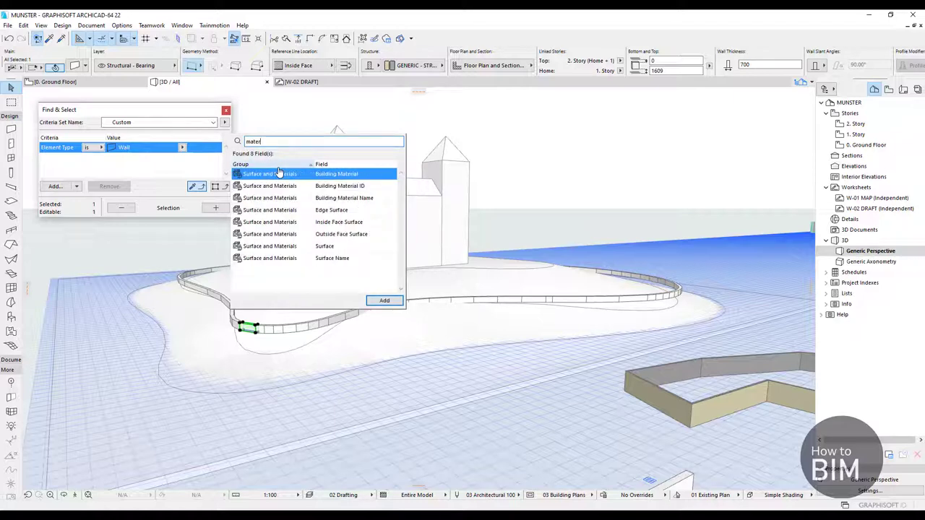
click(384, 301)
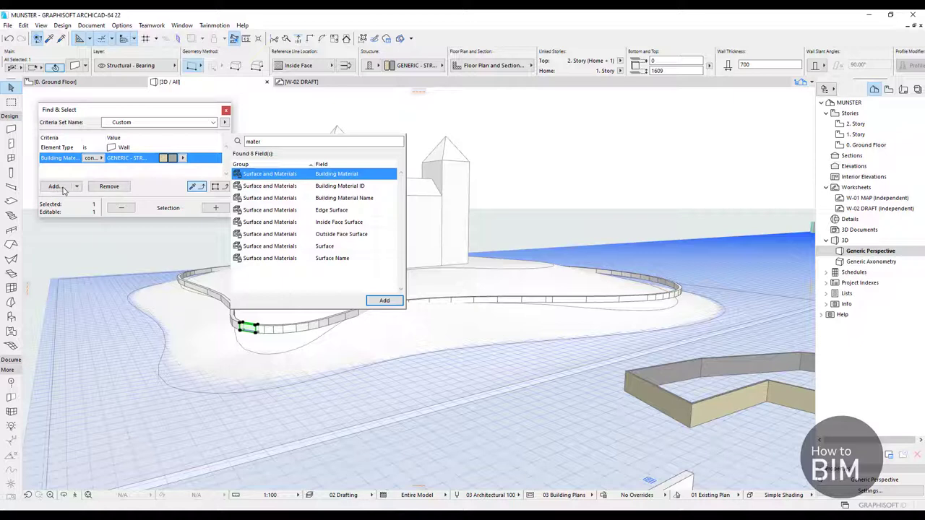
click(334, 247)
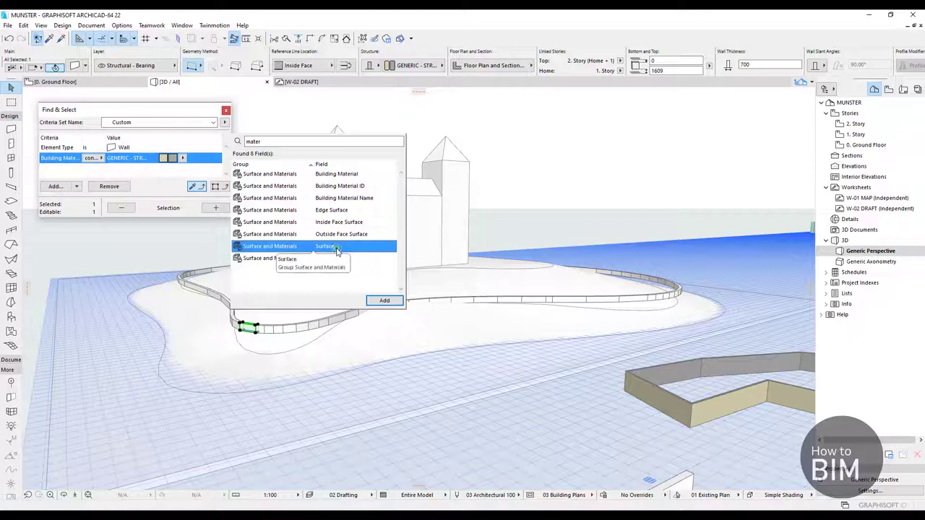
click(375, 301)
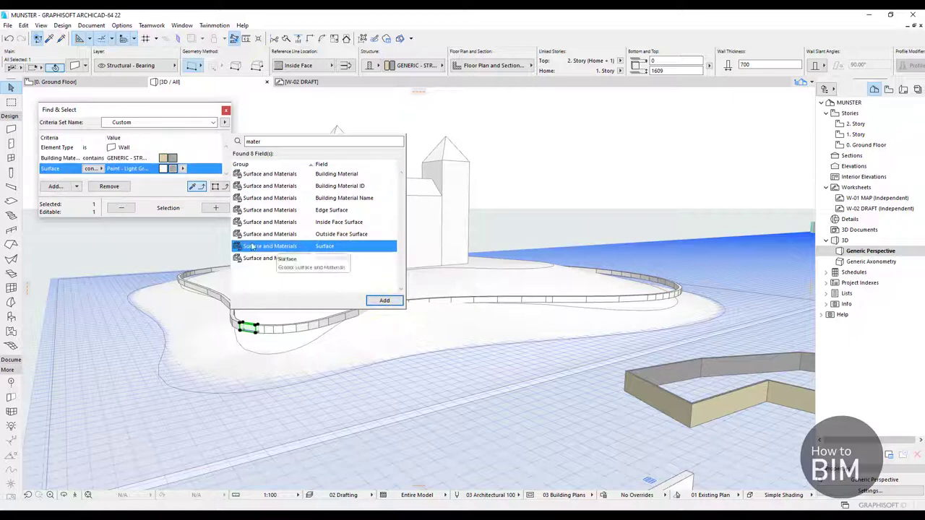
click(161, 191)
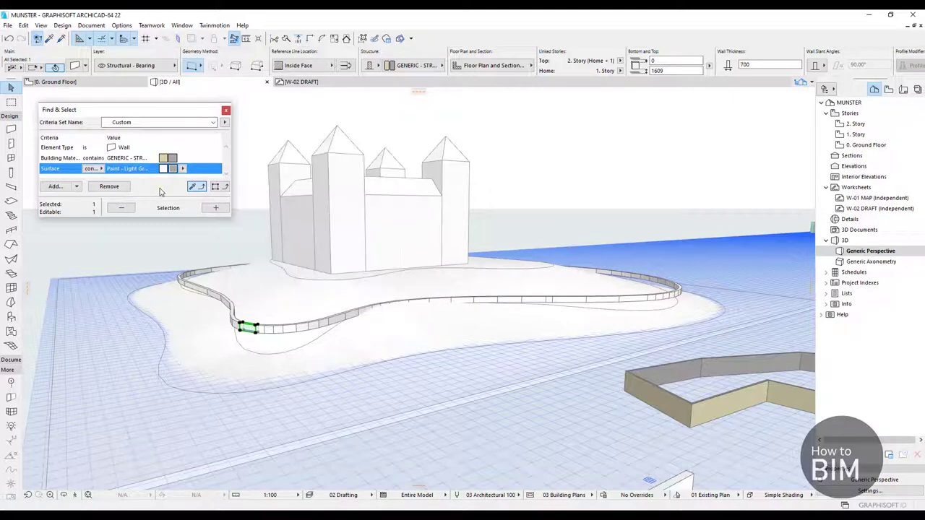
click(216, 208)
scroll(336, 289, down, 5)
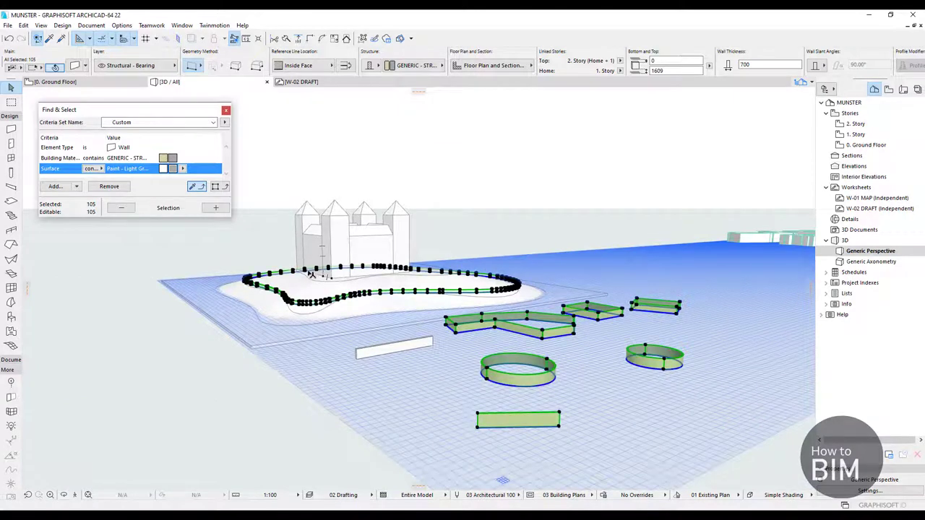
shift+middle_drag(312, 311, 523, 339)
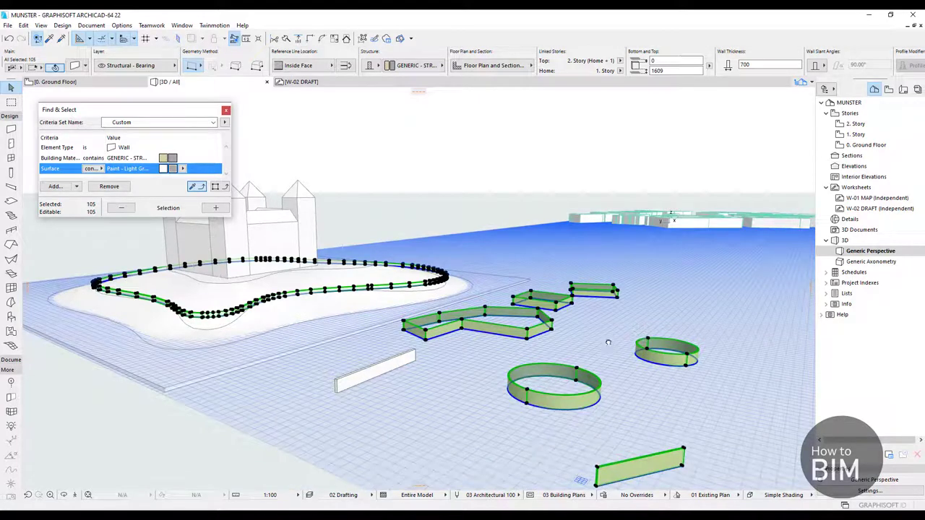
shift+middle_drag(620, 361, 482, 354)
shift+middle_drag(217, 331, 213, 293)
scroll(217, 285, up, 5)
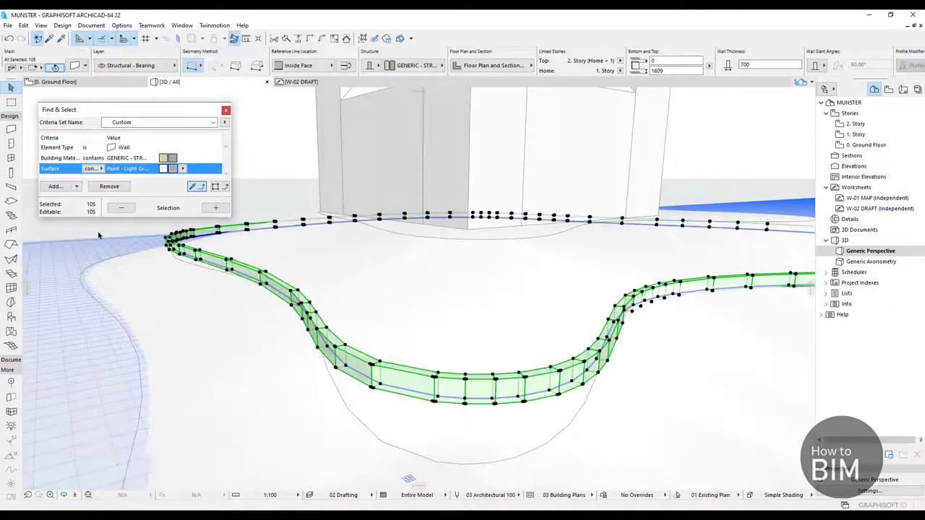
key(Escape)
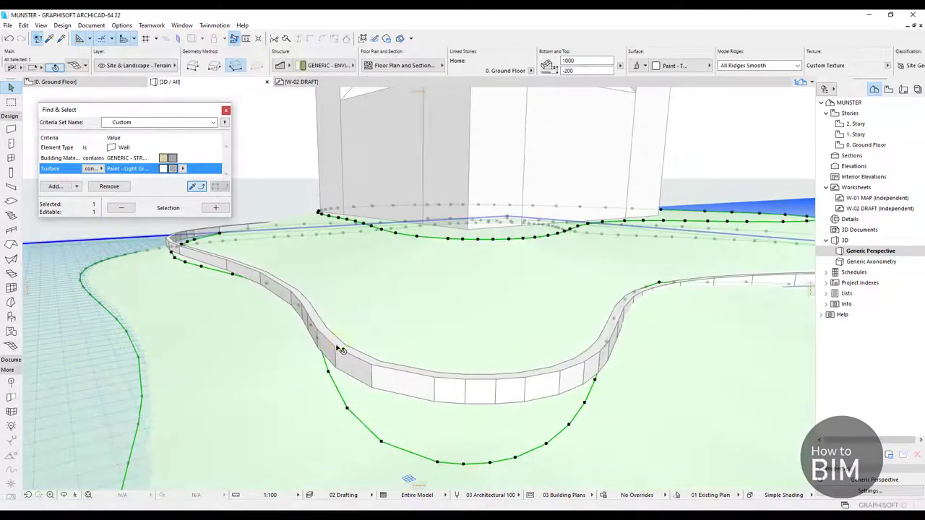
click(337, 351)
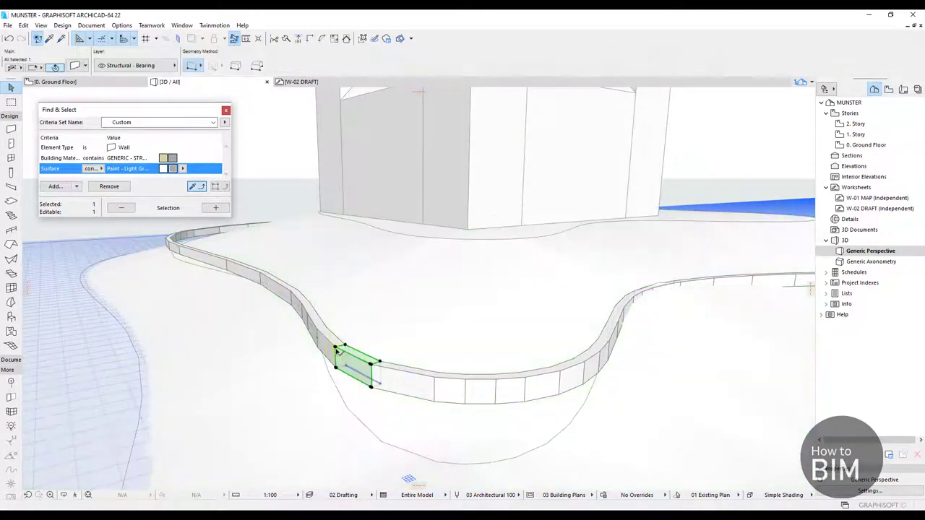
click(76, 65)
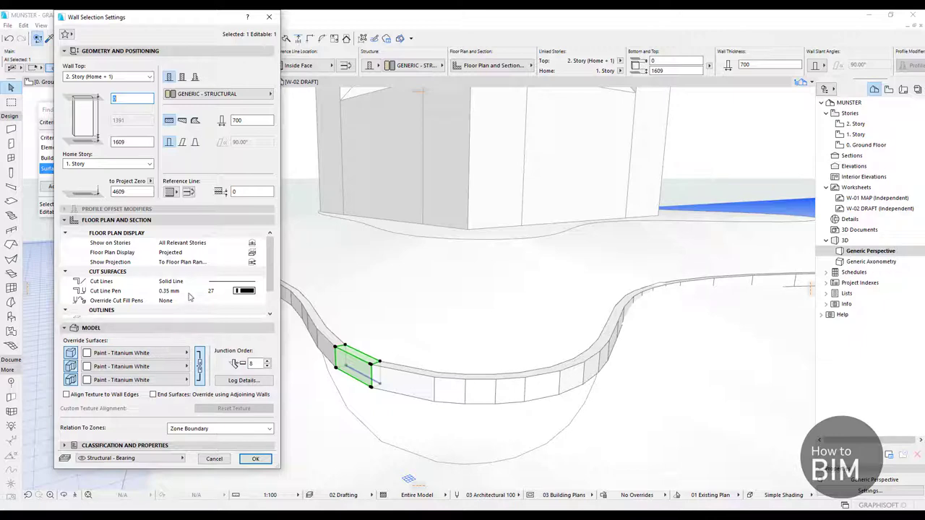
click(269, 17)
scroll(64, 315, down, 5)
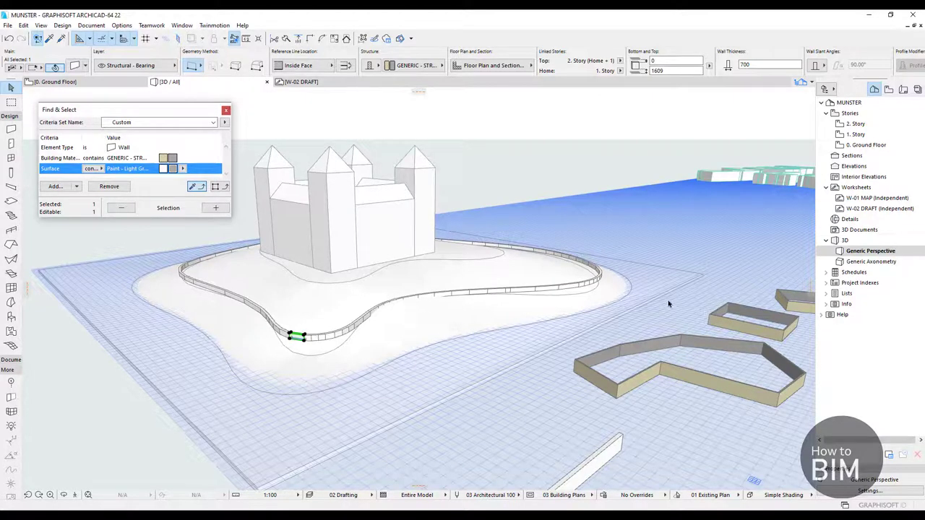
Delete the 22 loose test walls lying below the island.
shift+middle_drag(411, 314, 627, 427)
scroll(394, 267, down, 3)
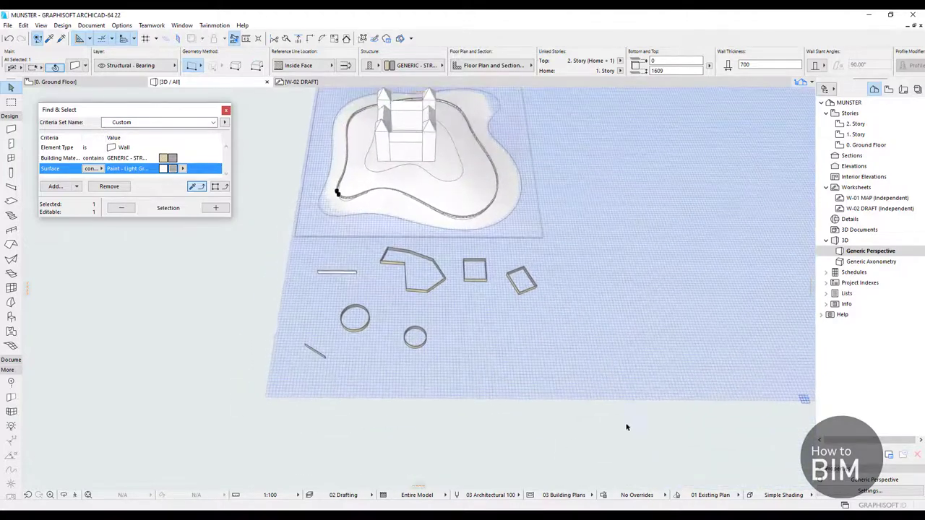
key(Escape)
click(632, 382)
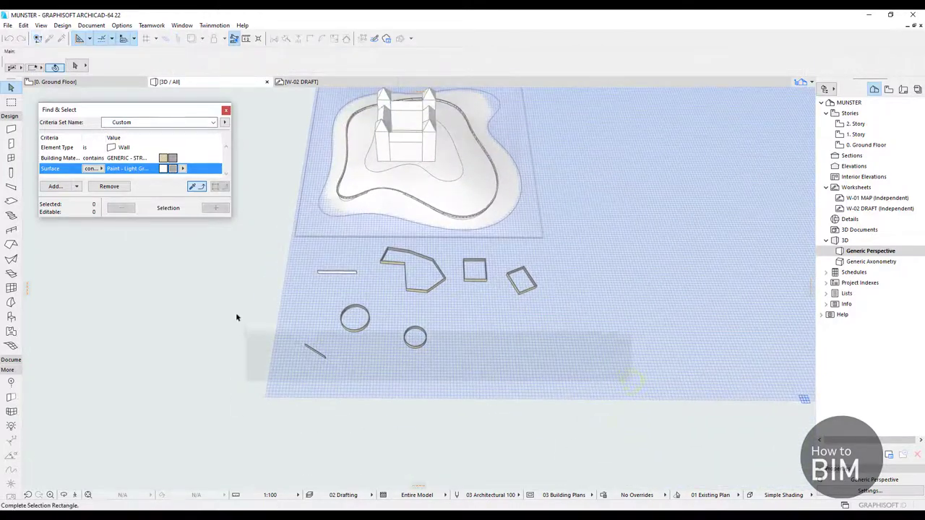
click(207, 247)
key(Delete)
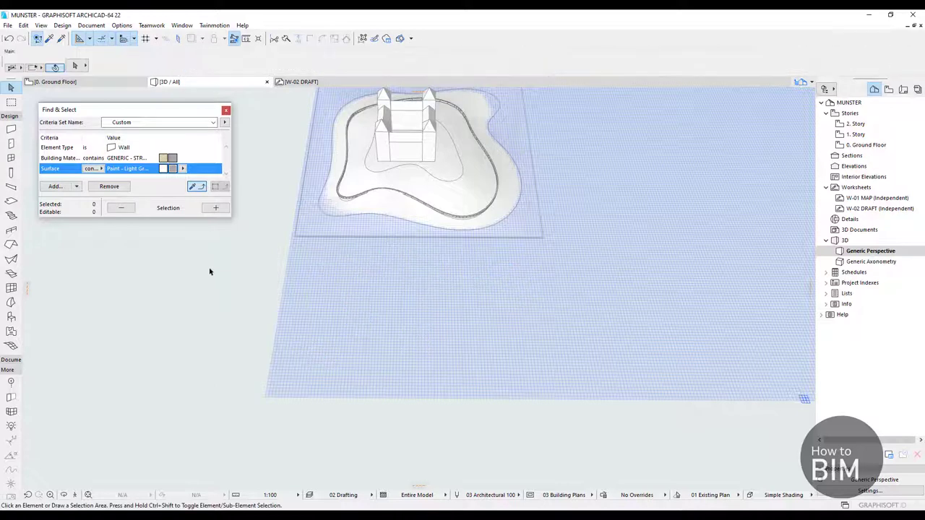
Reselect all 84 contour walls matching the search criteria.
click(216, 208)
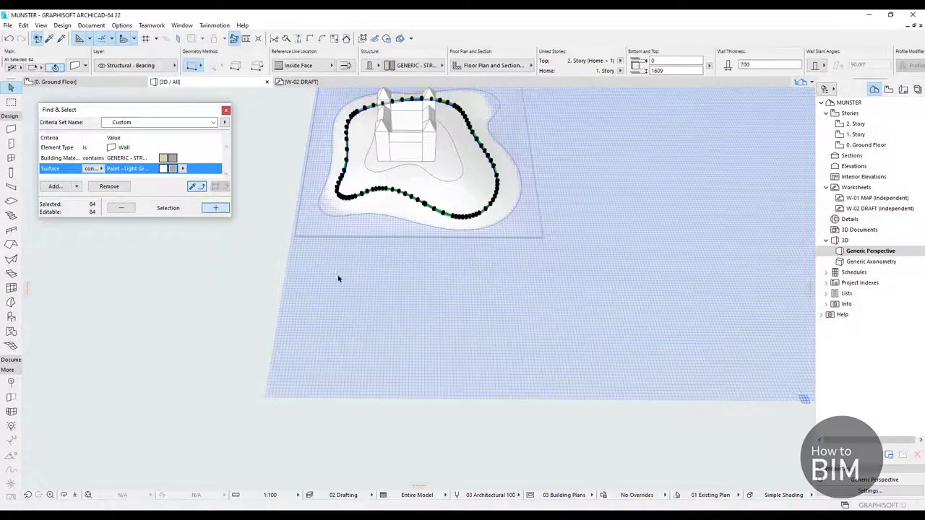
shift+middle_drag(339, 275, 349, 256)
scroll(349, 256, up, 8)
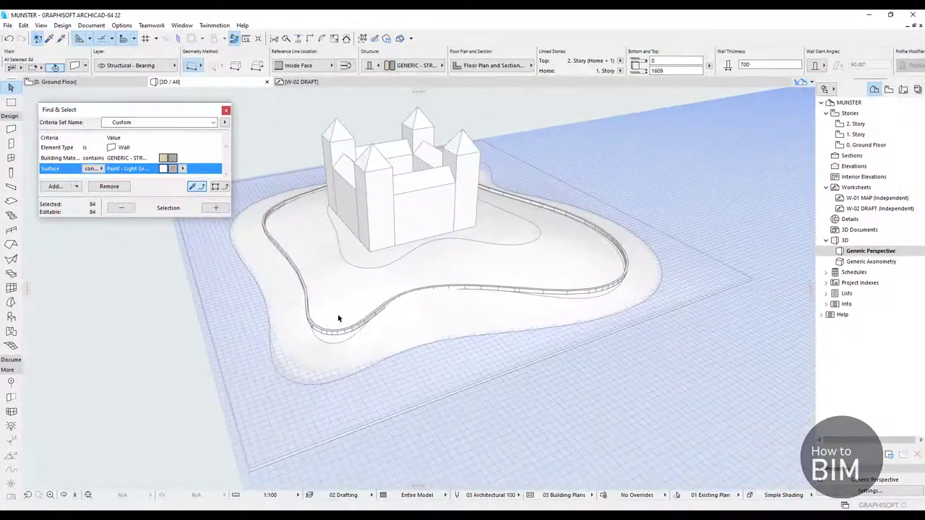
scroll(372, 344, up, 4)
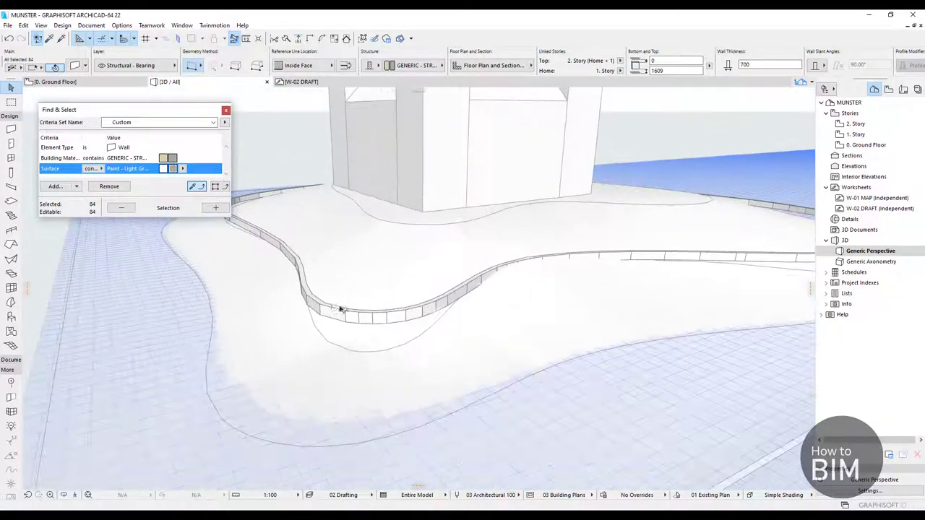
Give the 84 walls a 0 bottom offset, an unlinked top and a 6000 height.
click(74, 66)
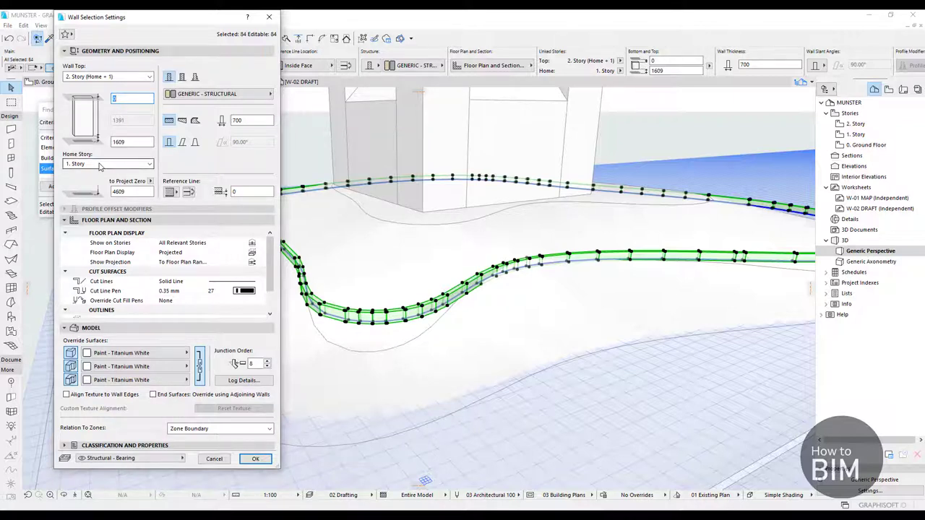
click(133, 142)
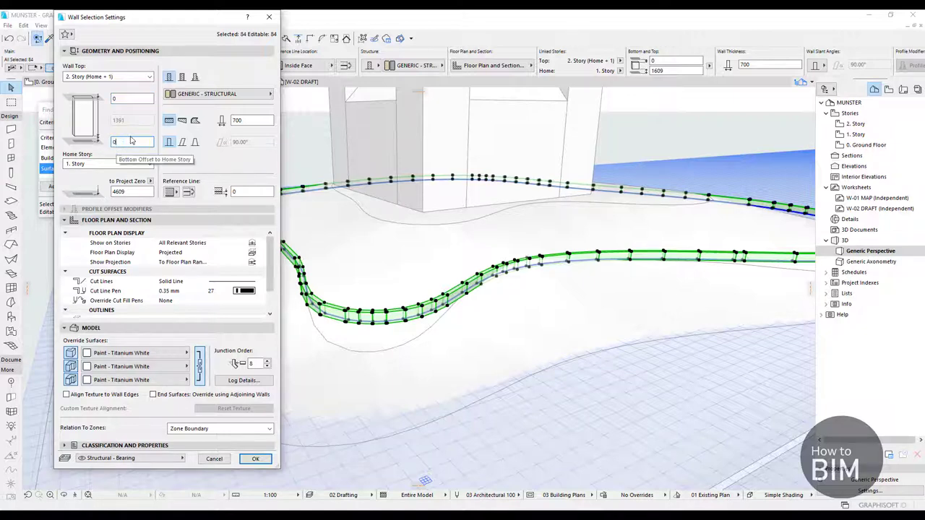
click(127, 99)
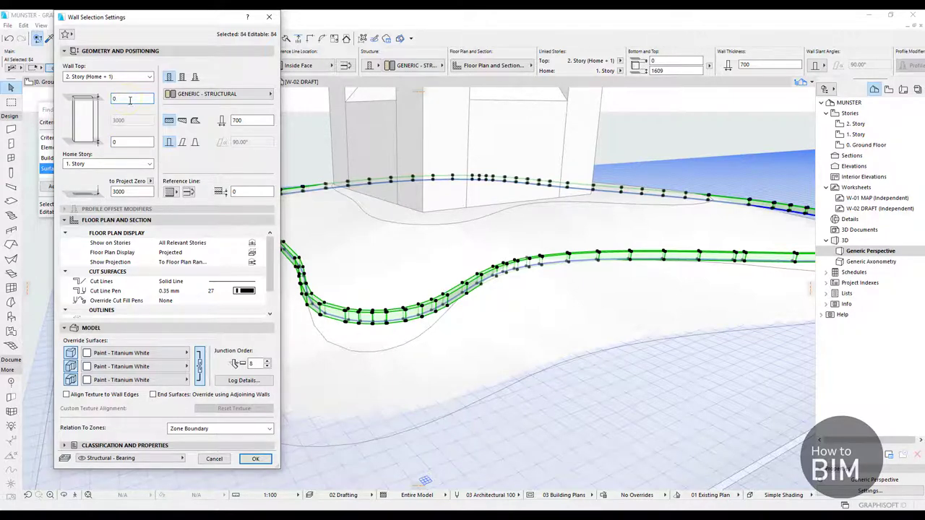
click(114, 76)
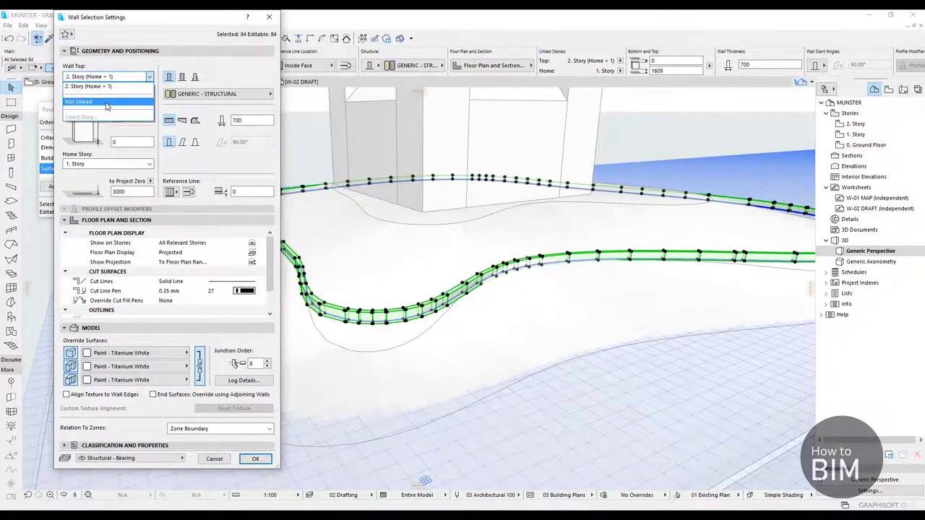
click(106, 104)
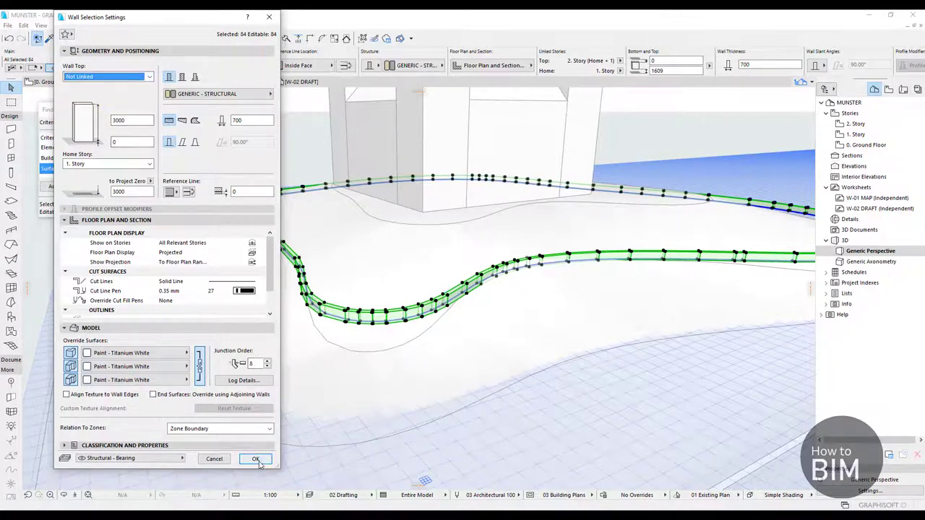
click(122, 120)
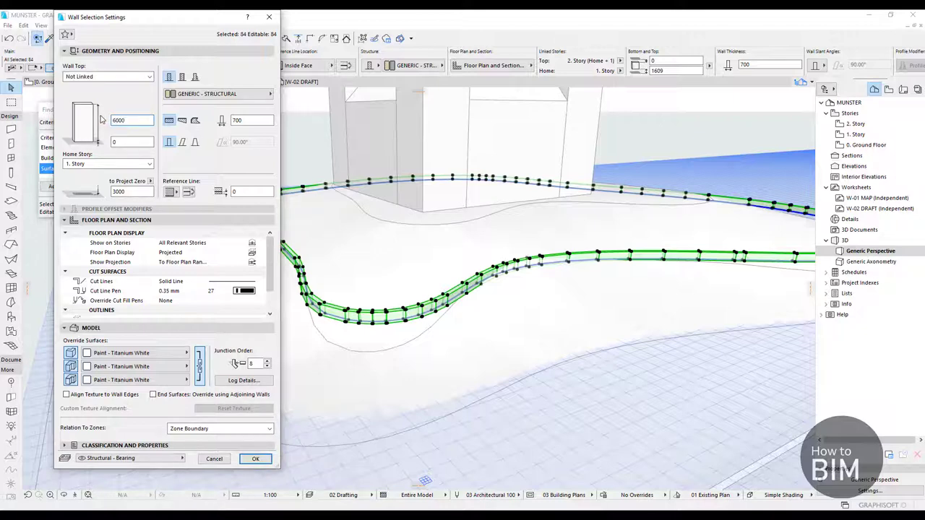
key(Return)
click(434, 337)
scroll(381, 315, up, 3)
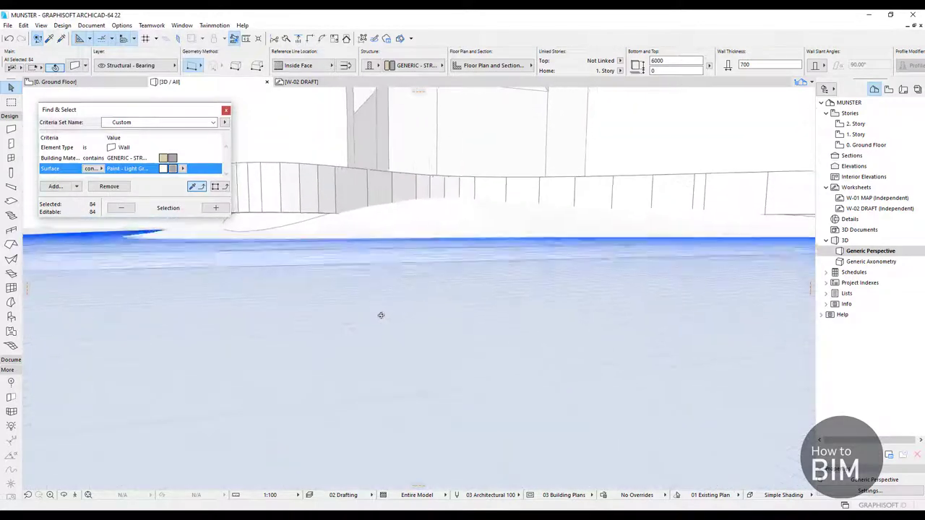
Lower the selected walls' bottom offset to -2000.
scroll(381, 315, down, 5)
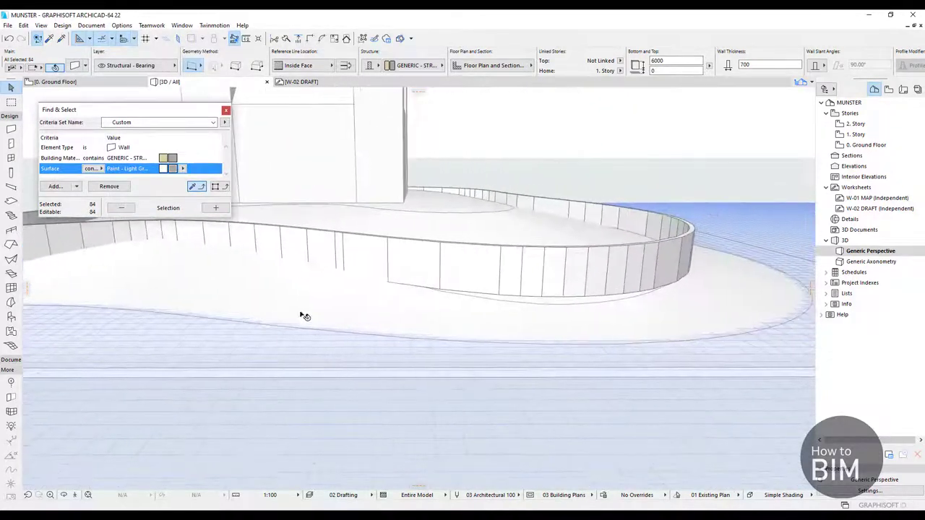
shift+middle_drag(303, 316, 351, 340)
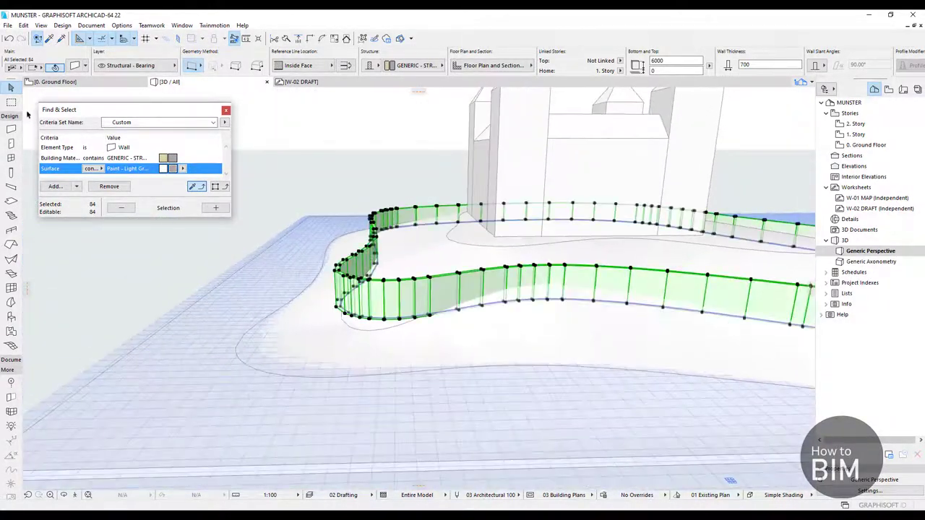
key(ctrl+t)
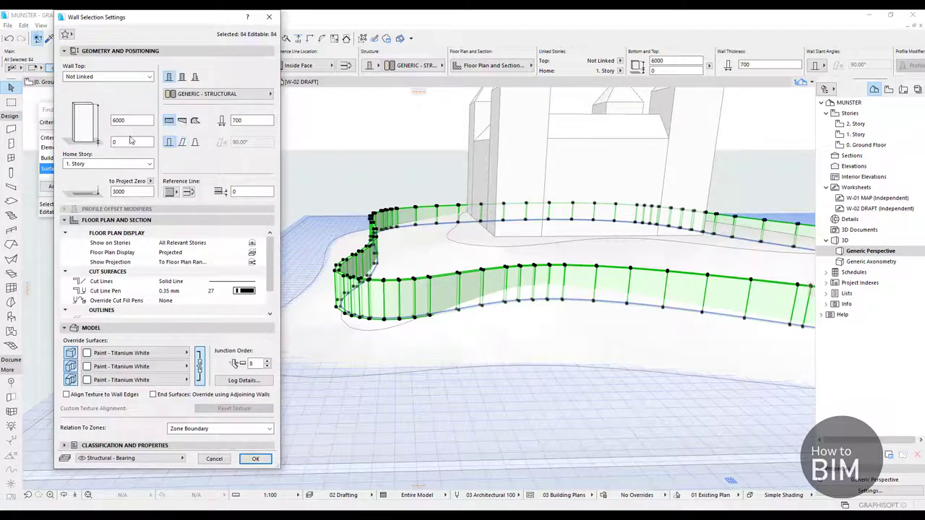
double_click(130, 142)
click(255, 459)
scroll(398, 386, up, 5)
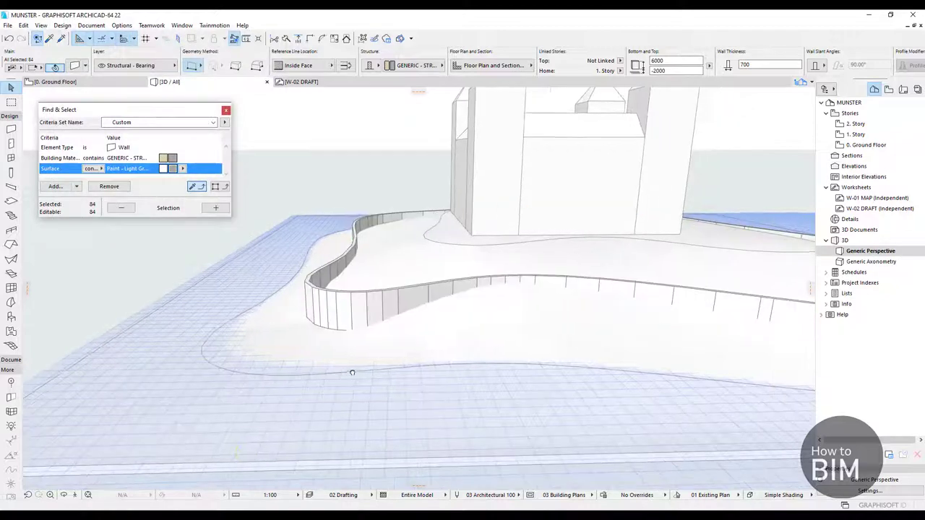
scroll(423, 350, down, 3)
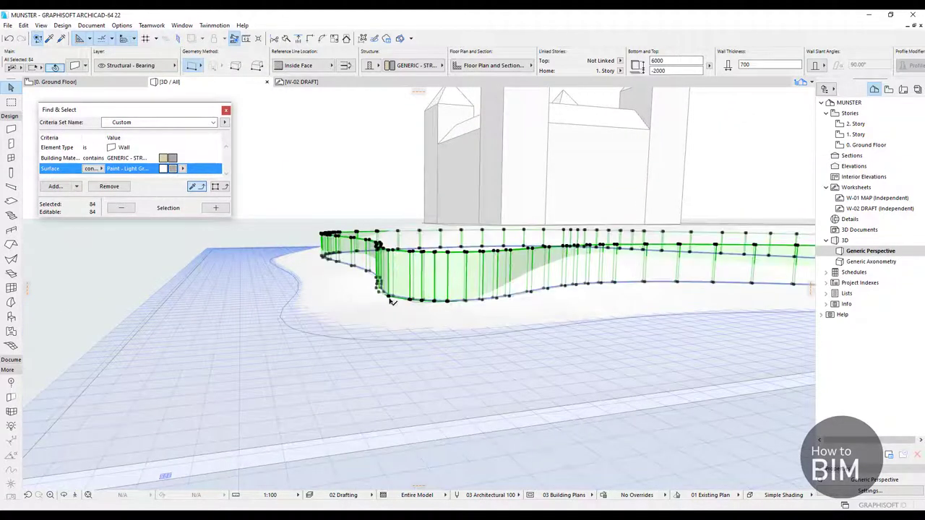
Change the walls' bottom offset to -3000, then deselect them.
click(56, 65)
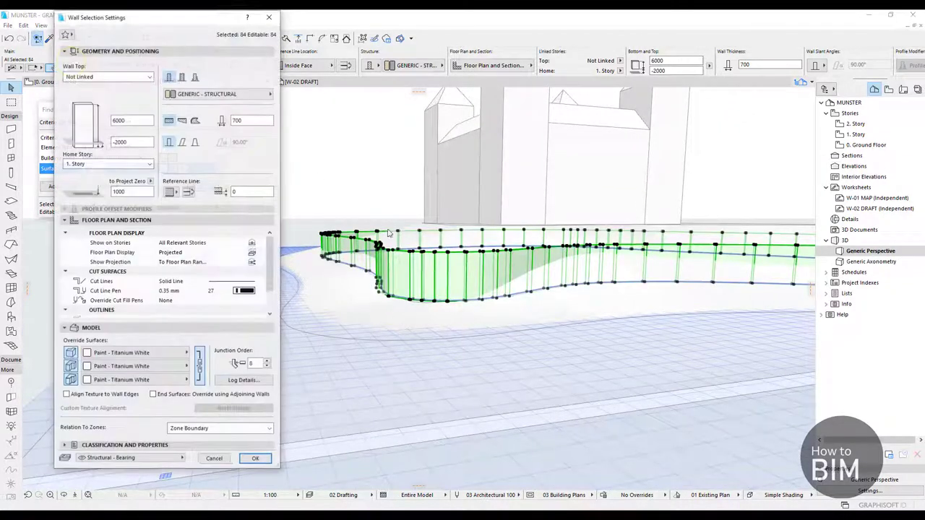
click(142, 143)
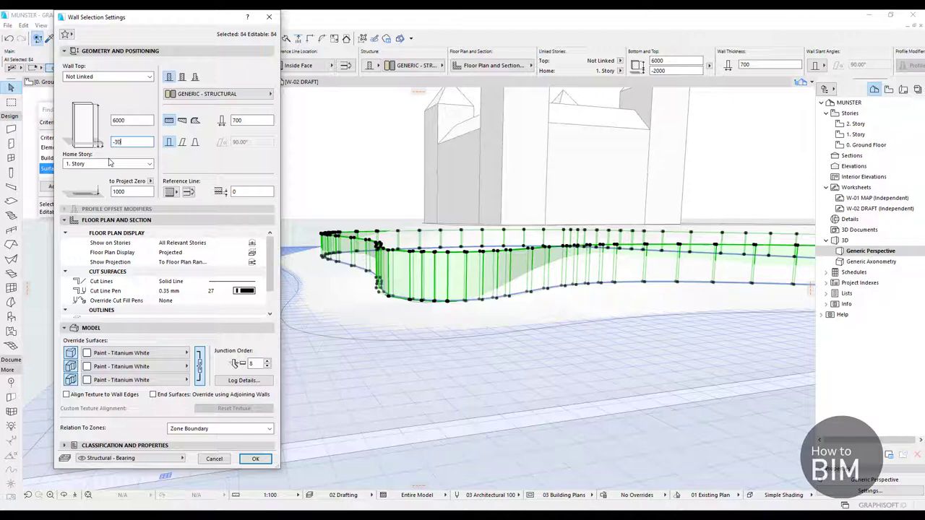
text(-3000)
key(Return)
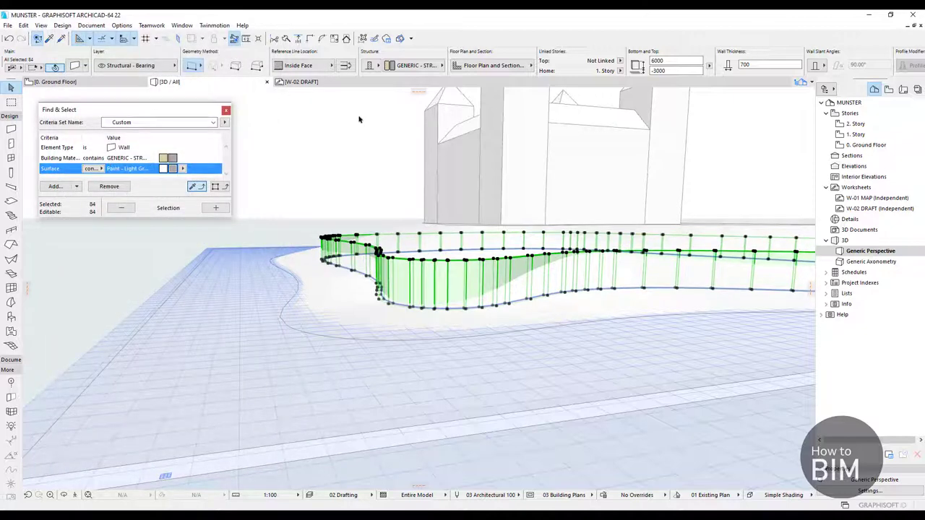
click(361, 186)
Orbit around the castle to inspect the sunken curved wall ring.
shift+middle_drag(361, 186, 639, 361)
shift+middle_drag(343, 298, 319, 348)
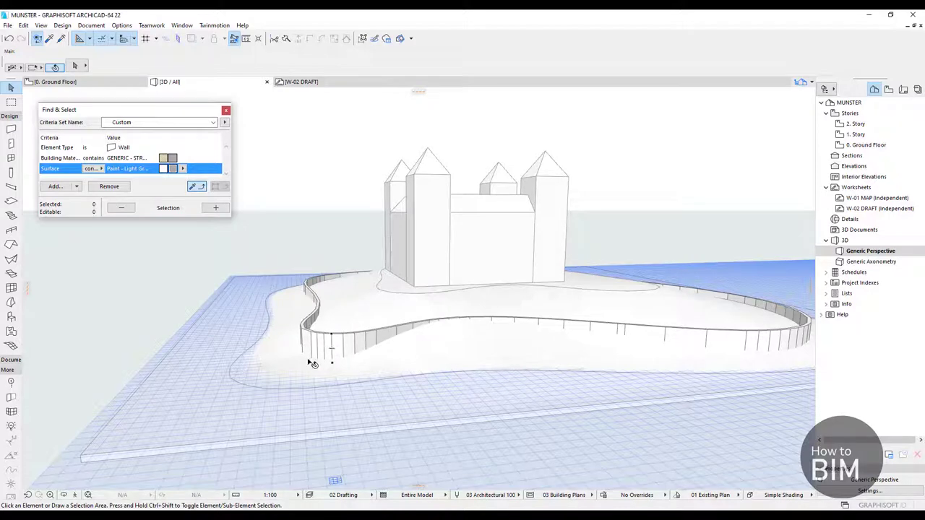
shift+middle_drag(312, 364, 368, 379)
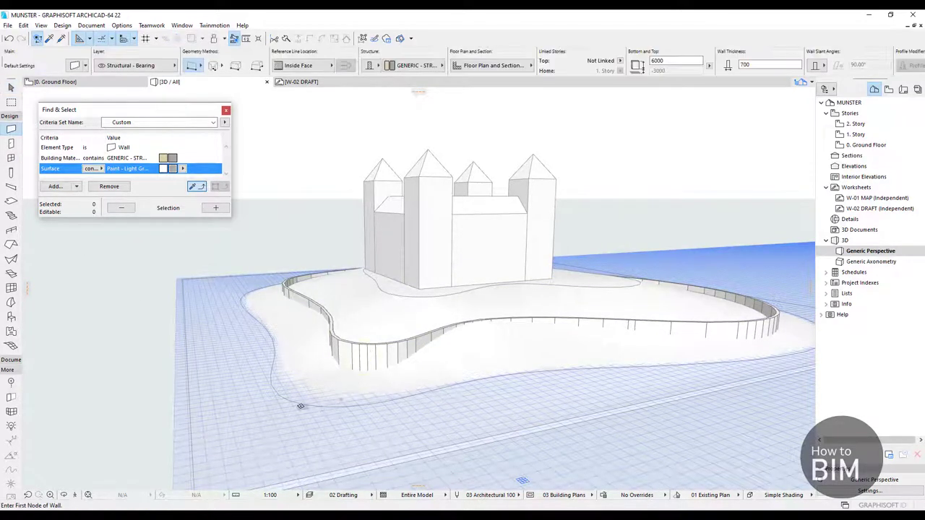
Trace a trial wall along the island's curved edge, inspect it, then undo it.
click(284, 397)
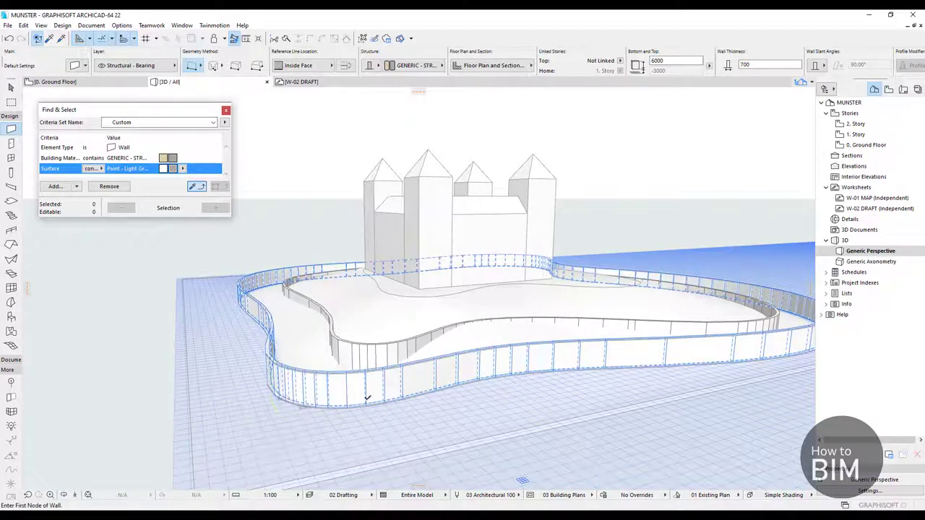
key(Escape)
shift+middle_drag(351, 354, 337, 401)
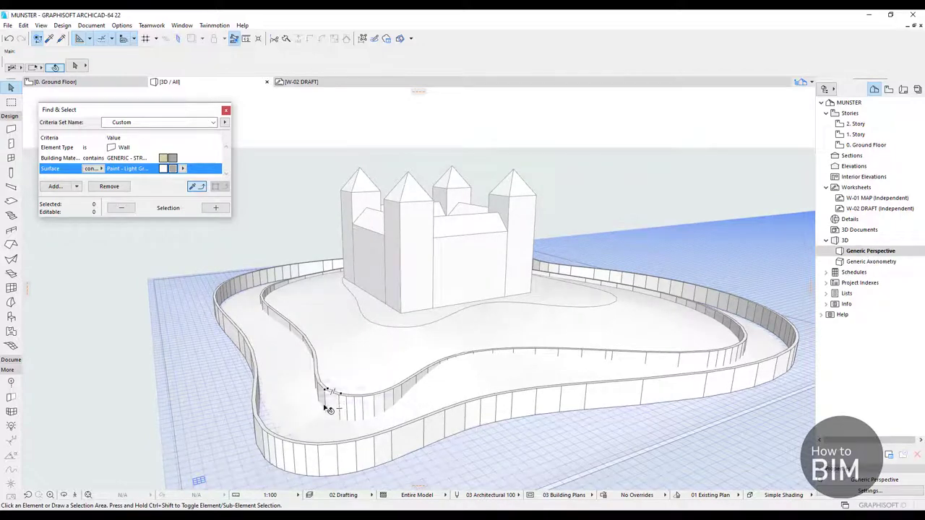
shift+middle_drag(334, 400, 301, 372)
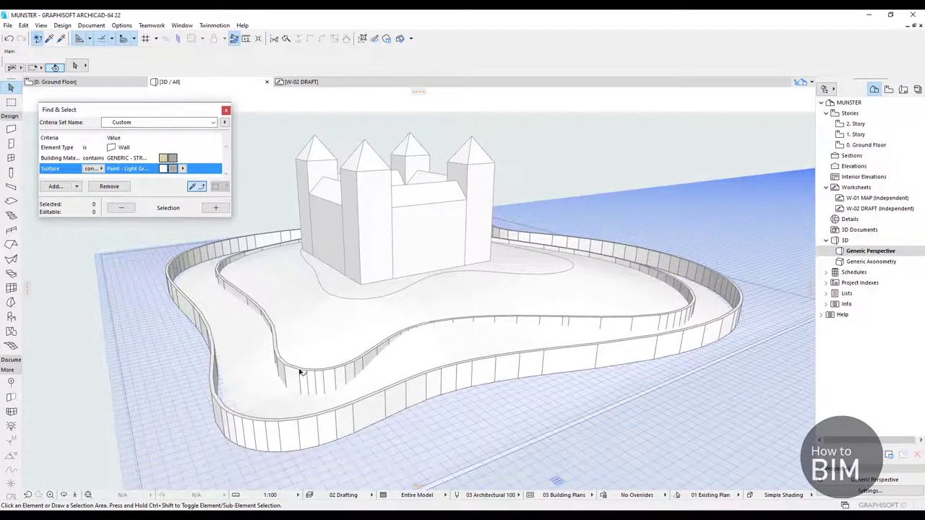
key(ctrl+z)
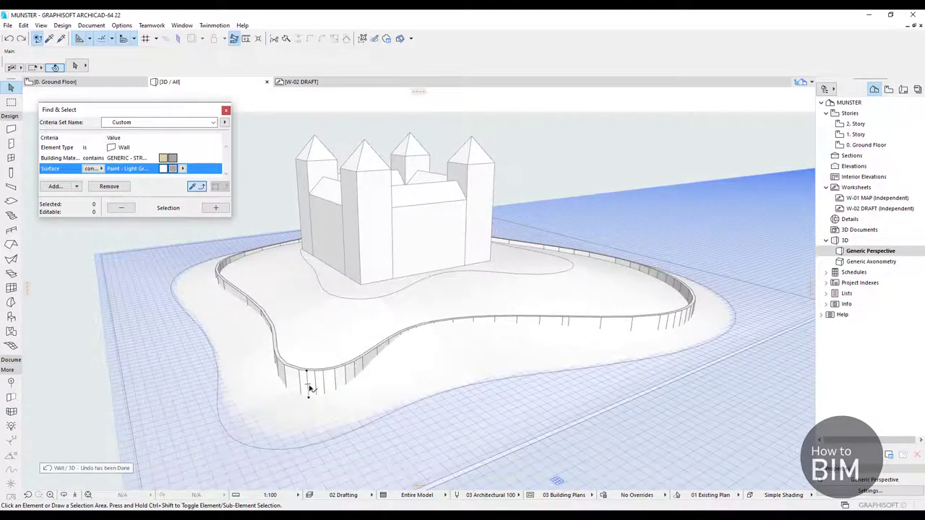
Delete the 84 inner walls and trace one wall ring along the island's outer edge.
key(w)
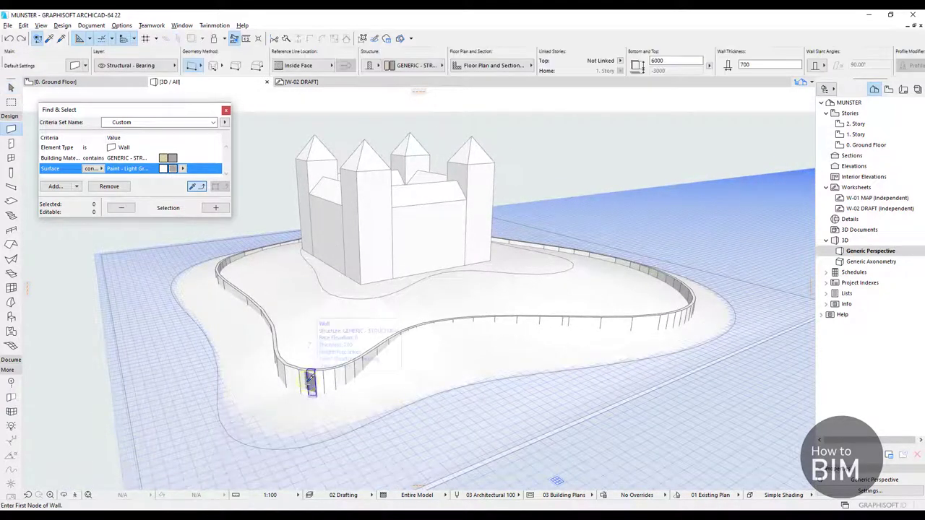
click(215, 208)
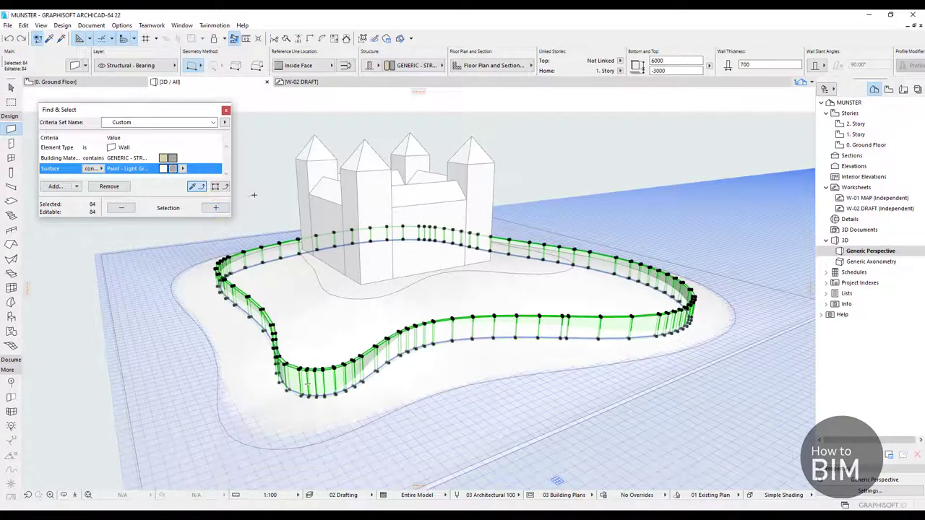
key(Delete)
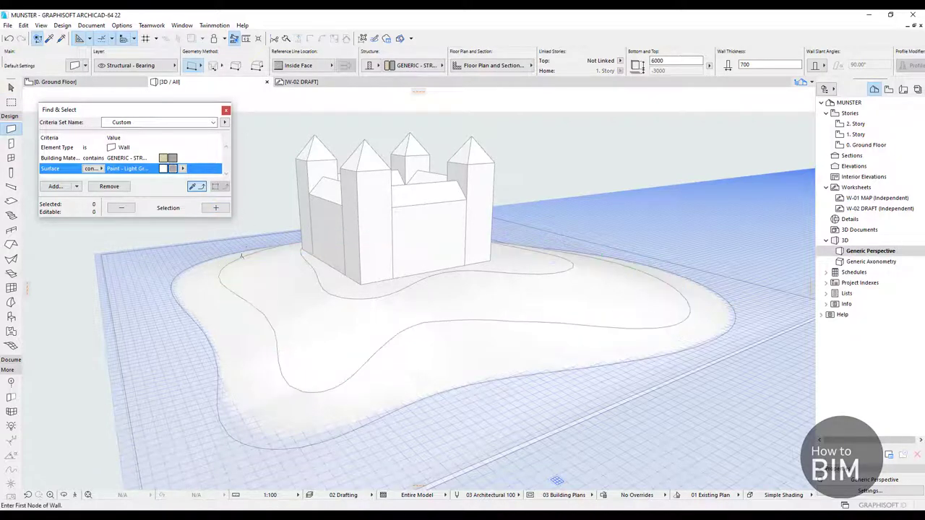
click(224, 427)
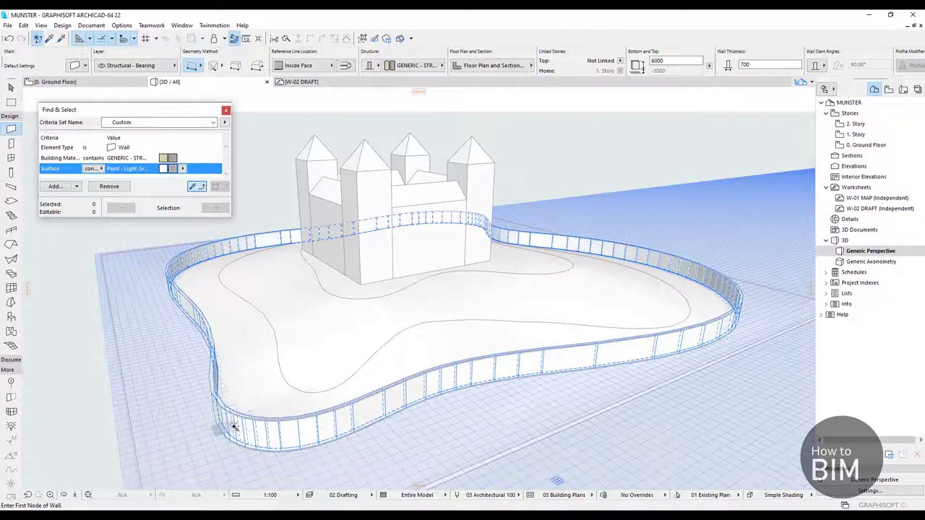
shift+middle_drag(272, 385, 533, 349)
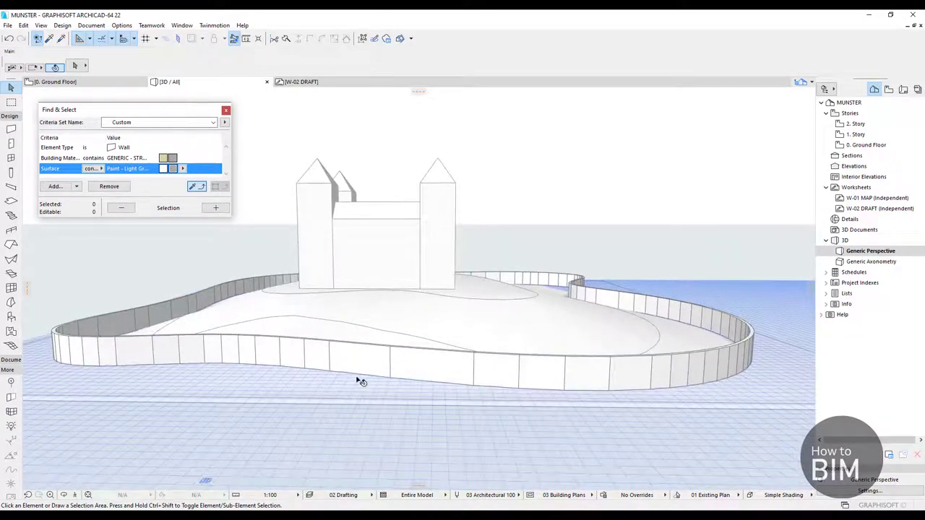
shift+middle_drag(355, 377, 409, 376)
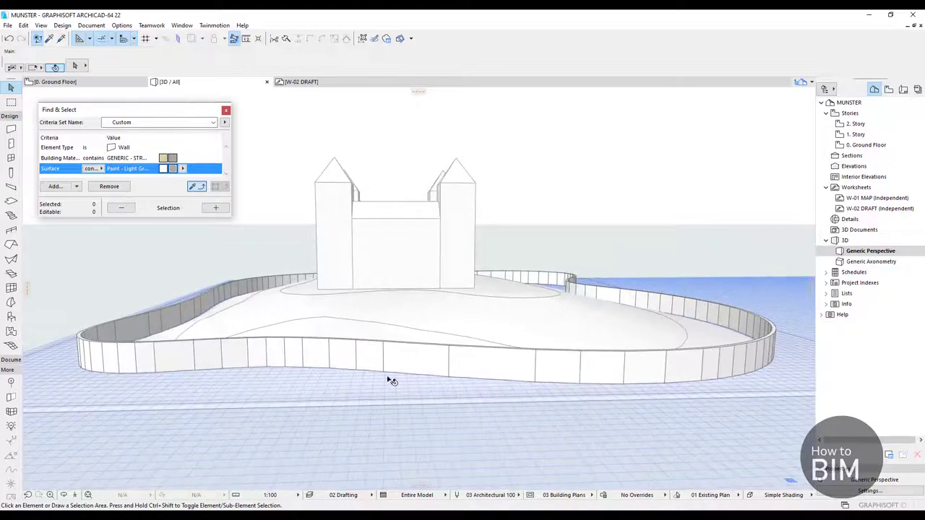